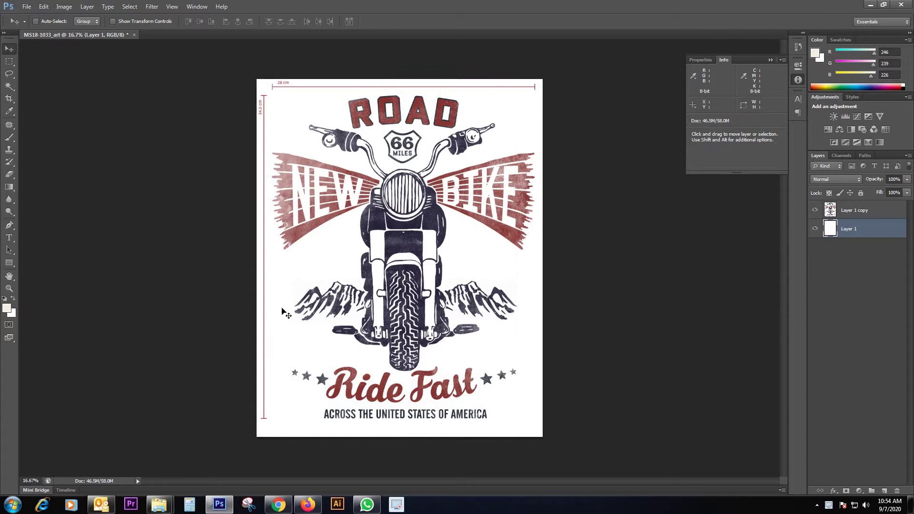
Marquee-select the motorcycle artwork without its dimension lines, nudge the selection into place, and crop the canvas to it
key(m)
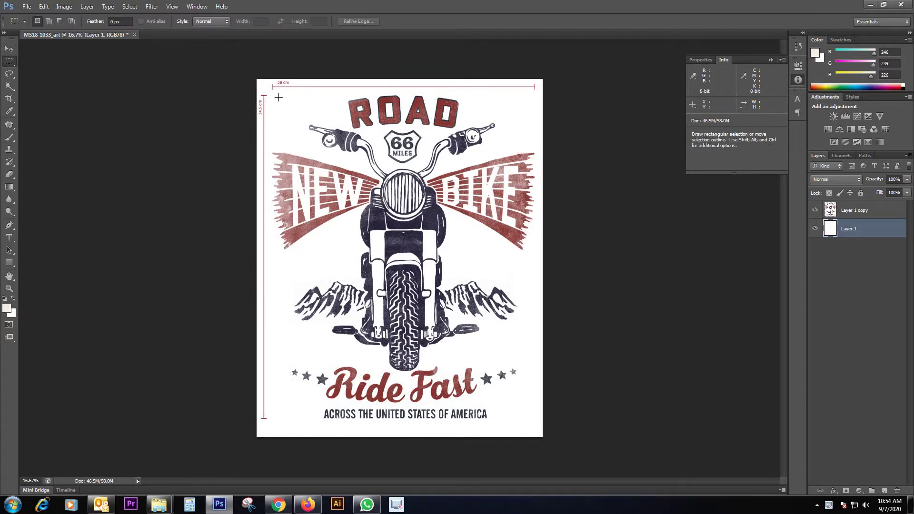
drag(272, 94, 539, 436)
key(Left)
key(Left)
key(Left)
key(shift+Up)
key(shift+Up)
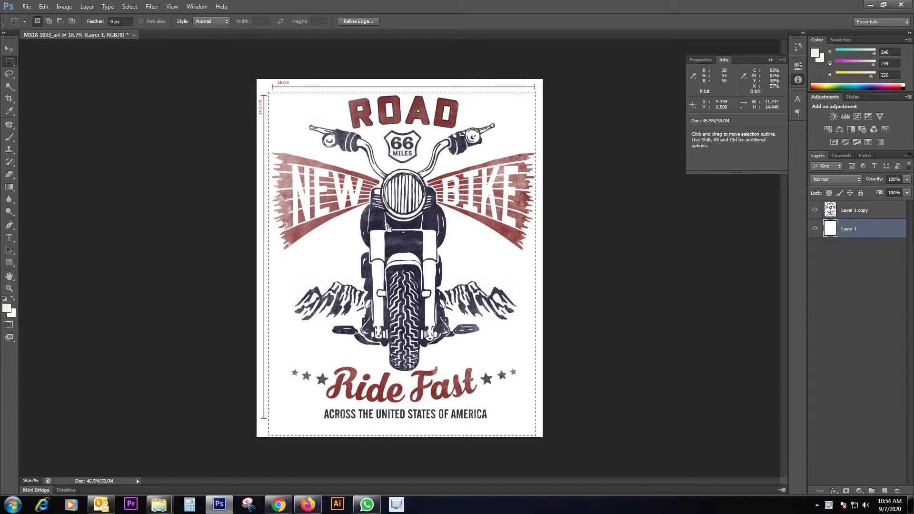
key(Up)
key(Up)
key(Up)
key(Up)
key(Right)
key(Right)
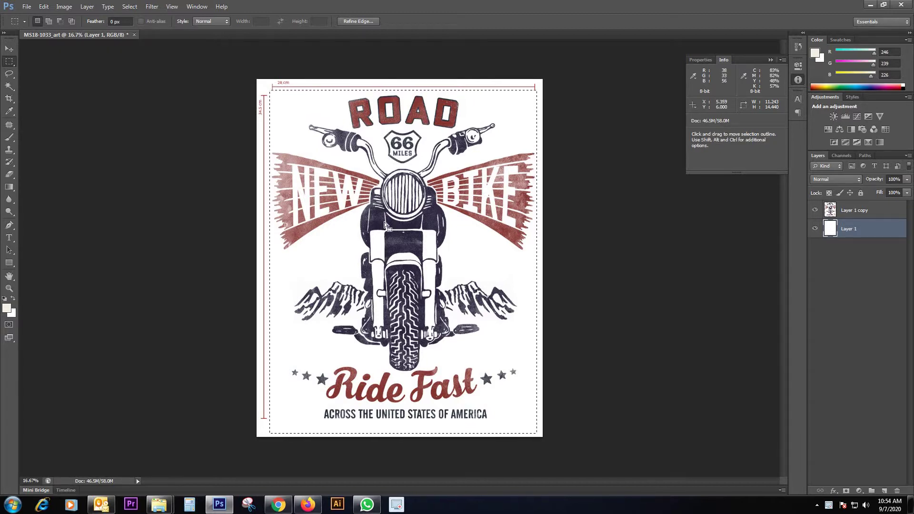
click(63, 6)
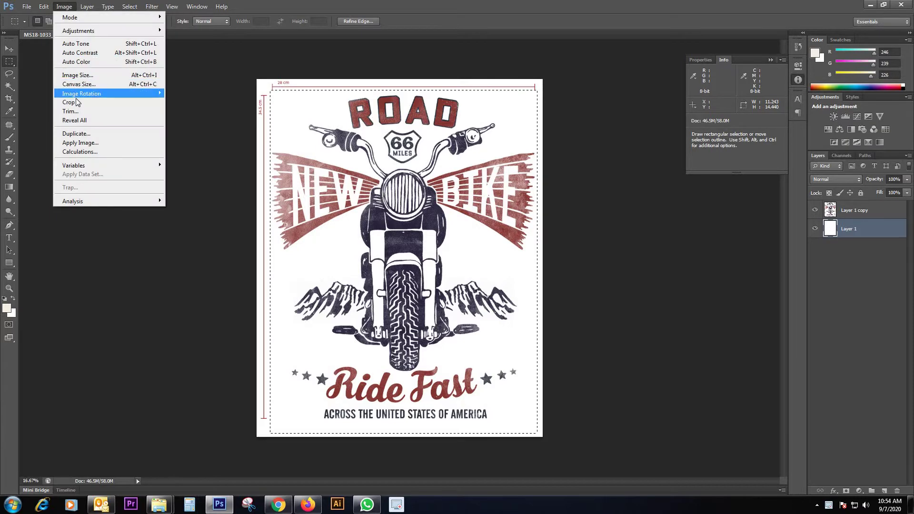
click(76, 102)
Select the red areas of Layer 1 copy with Color Range, sampling the red artwork at a fuzziness of 102
key(z)
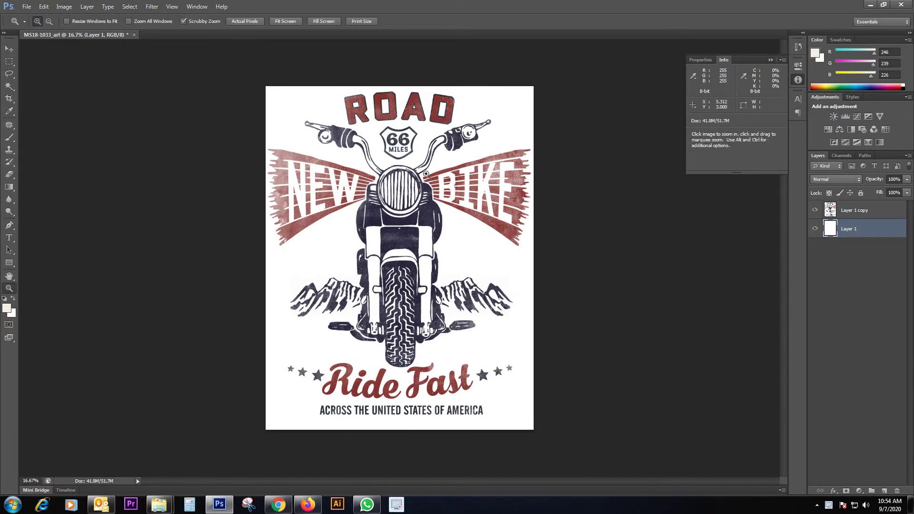
drag(425, 174, 404, 163)
mouse_move(439, 285)
mouse_down()
mouse_move(461, 273)
mouse_move(447, 276)
mouse_up()
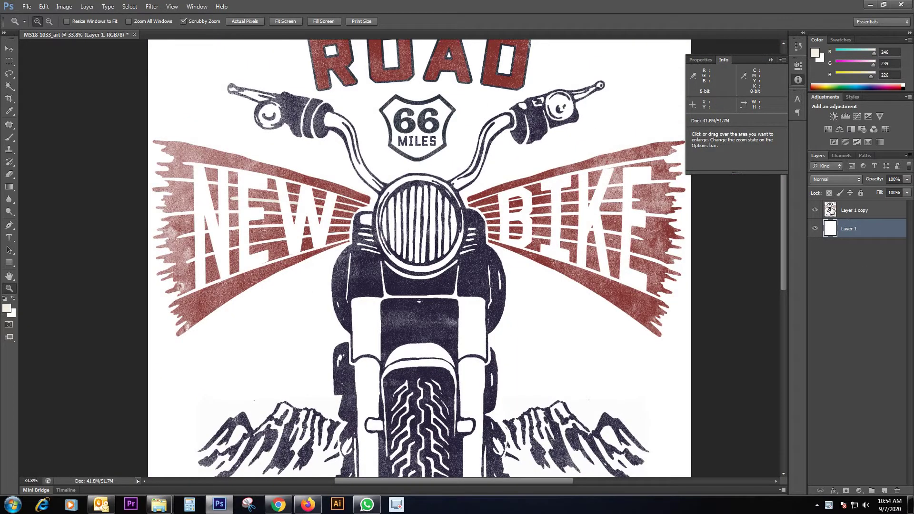
click(832, 210)
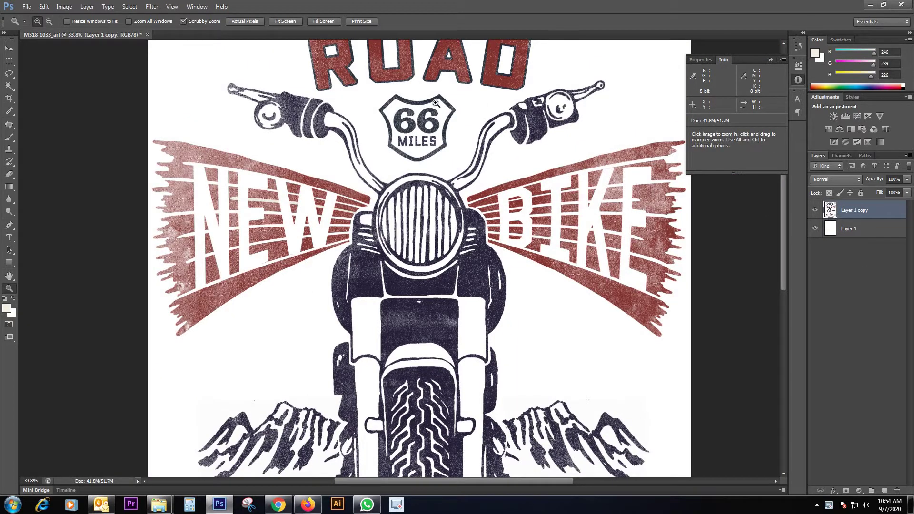
scroll(424, 108, up, 3)
drag(406, 122, 374, 119)
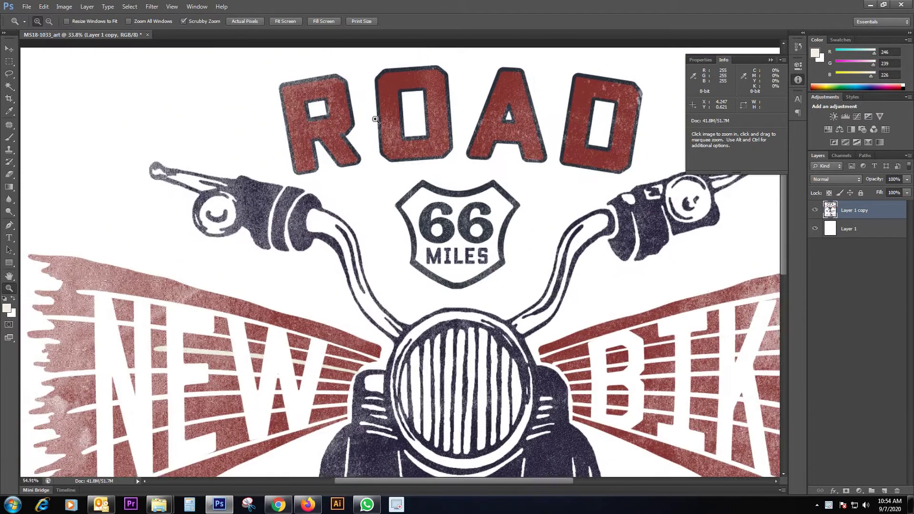
key(v)
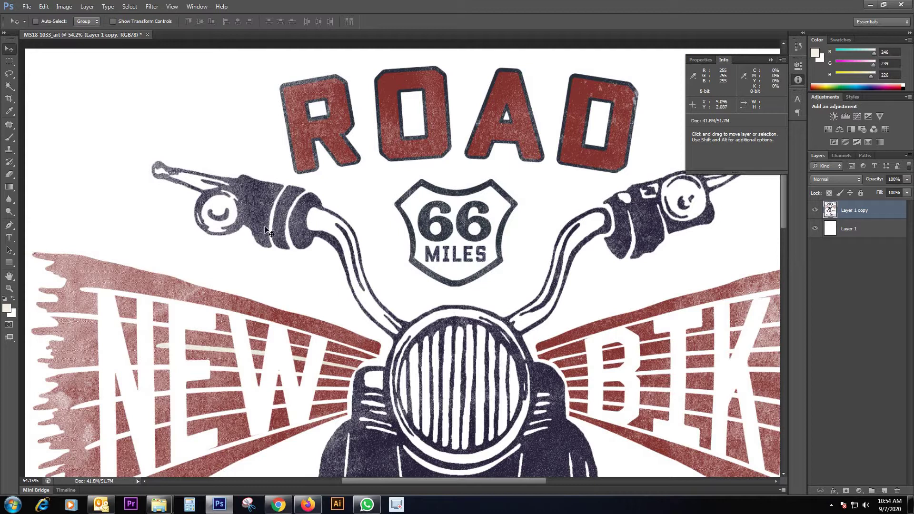
click(129, 6)
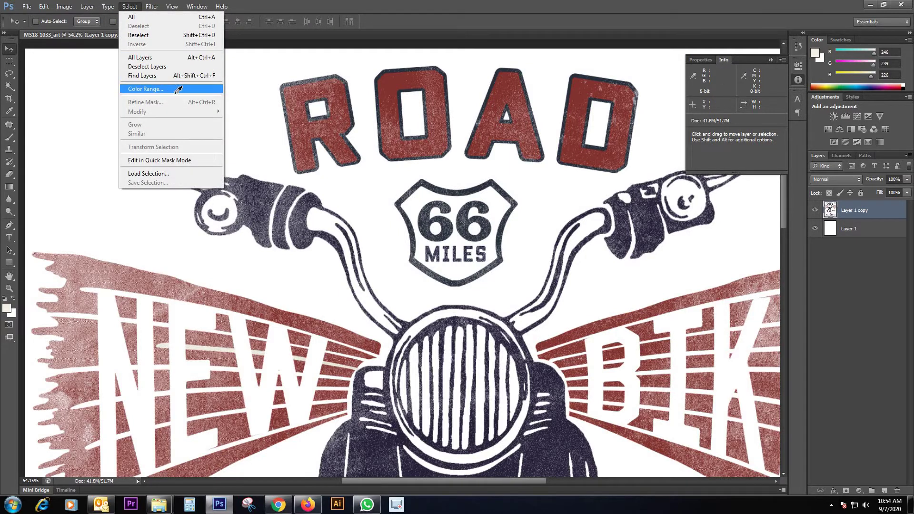
click(143, 89)
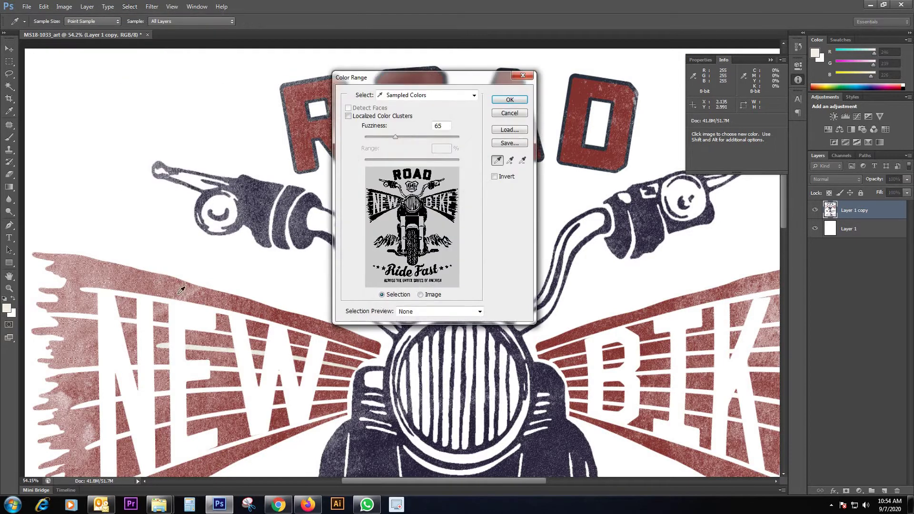
click(556, 341)
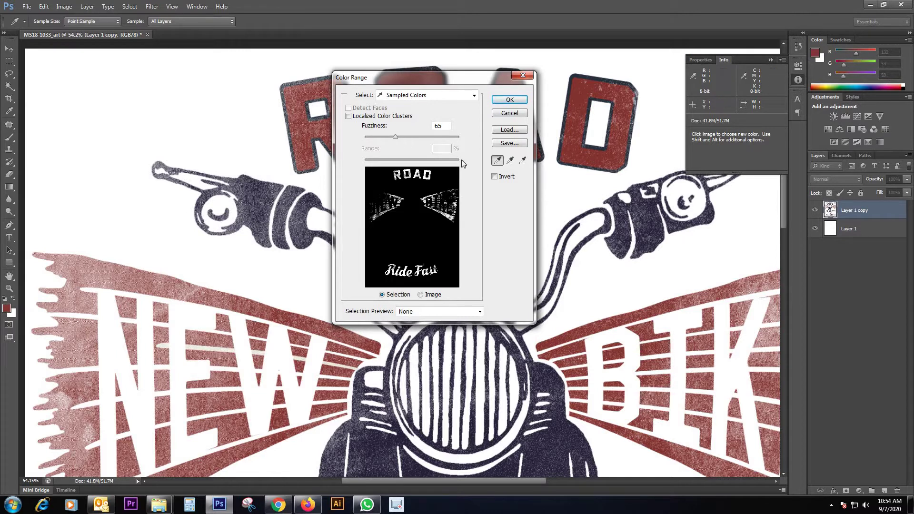
drag(397, 136, 412, 136)
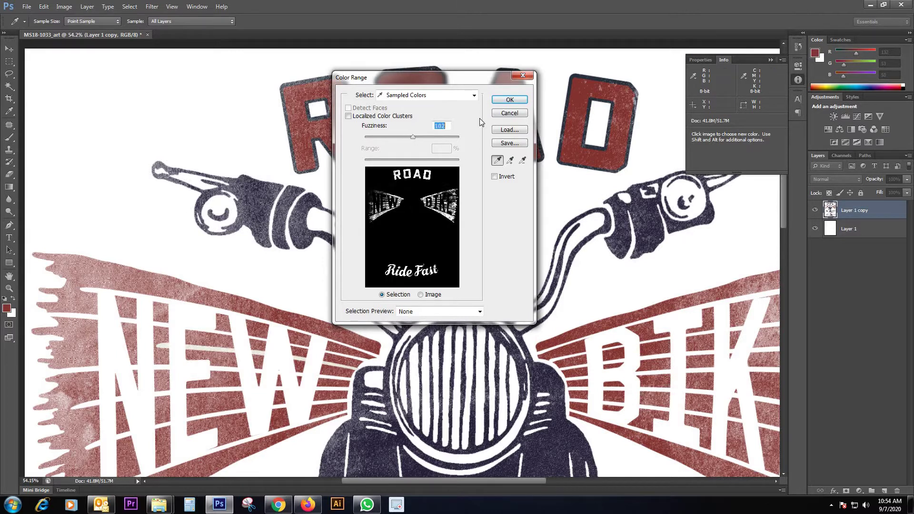
key(Return)
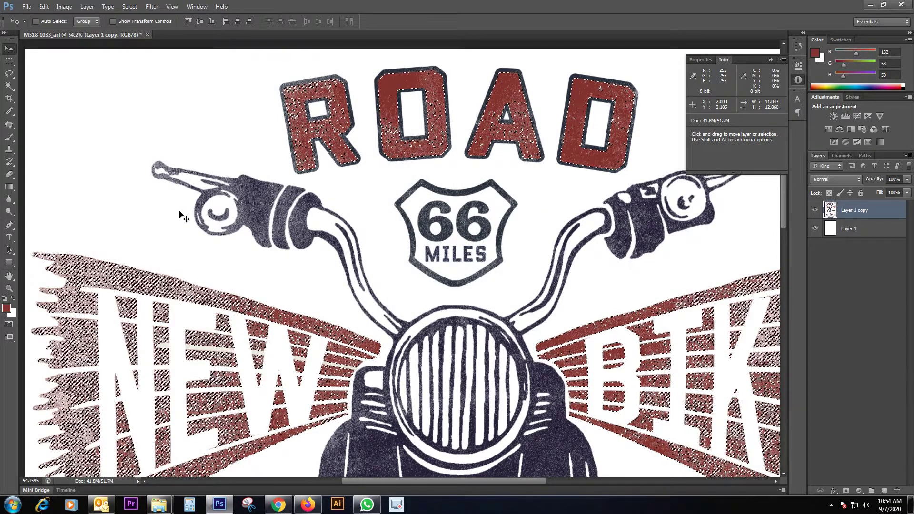
Try deleting the selected red areas from Layer 1 copy, and undo the attempt
key(Delete)
key(ctrl+d)
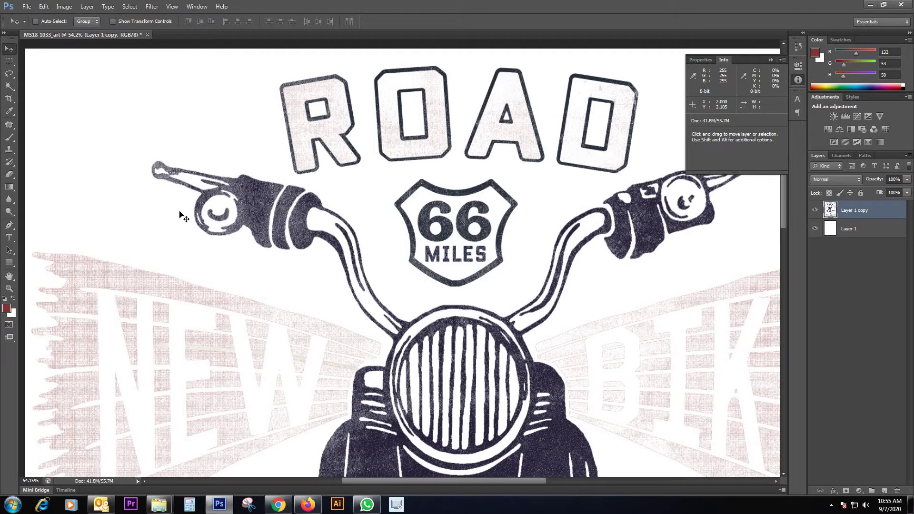
key(ctrl+alt+z)
key(ctrl+alt+z)
key(ctrl+alt+z)
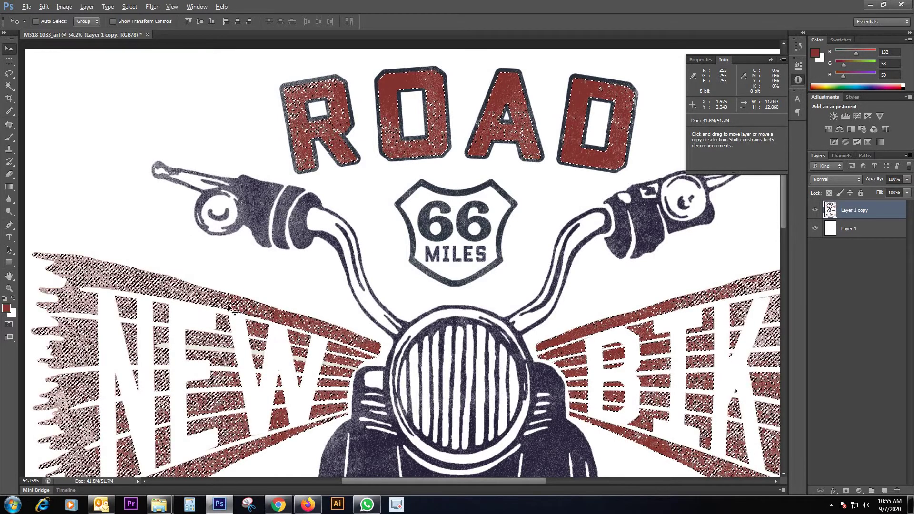
Select the red areas again with Color Range, adding further red tones to the sample and setting the fuzziness to 113
drag(234, 345, 381, 329)
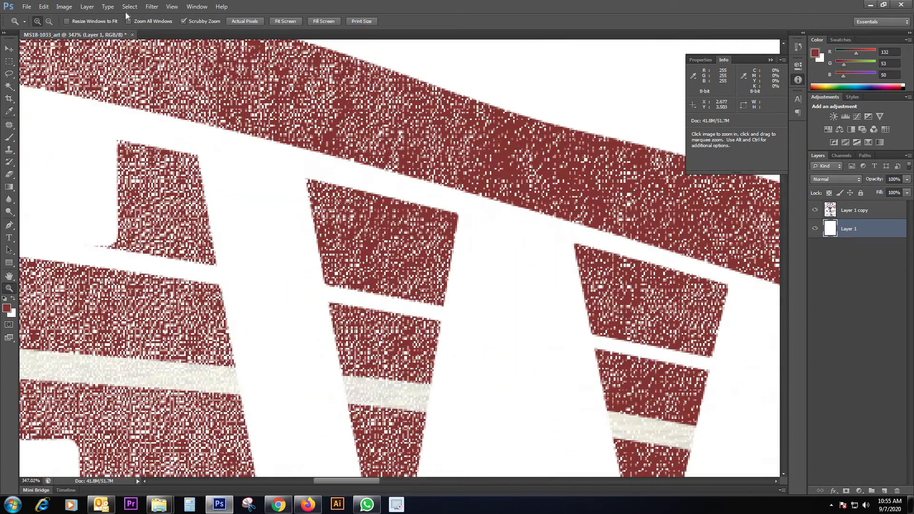
click(129, 6)
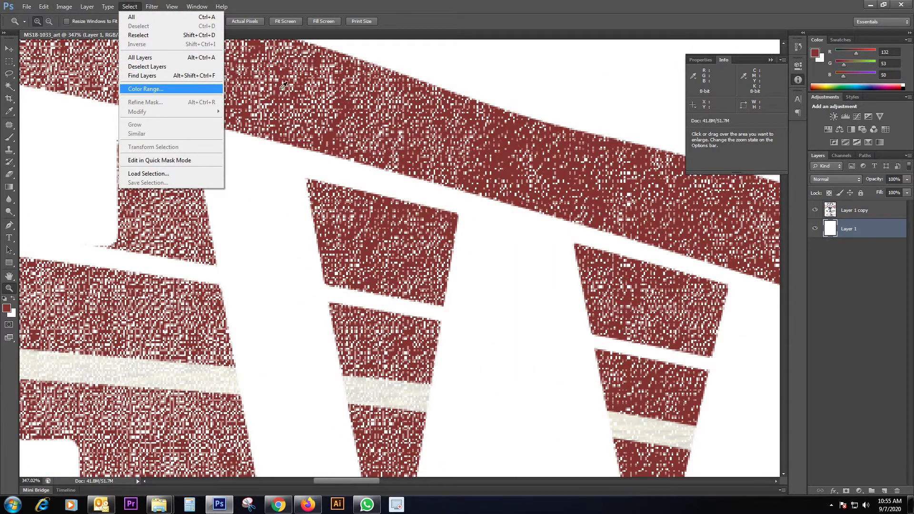
click(151, 89)
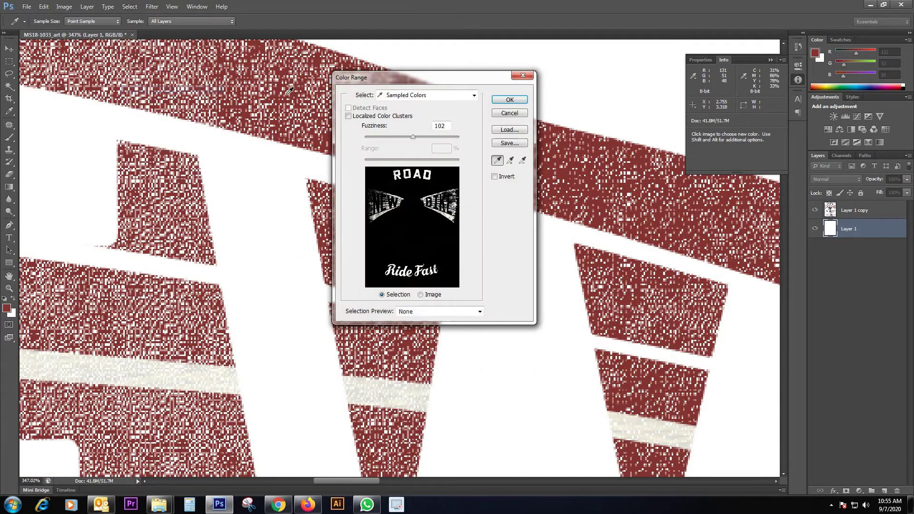
click(509, 161)
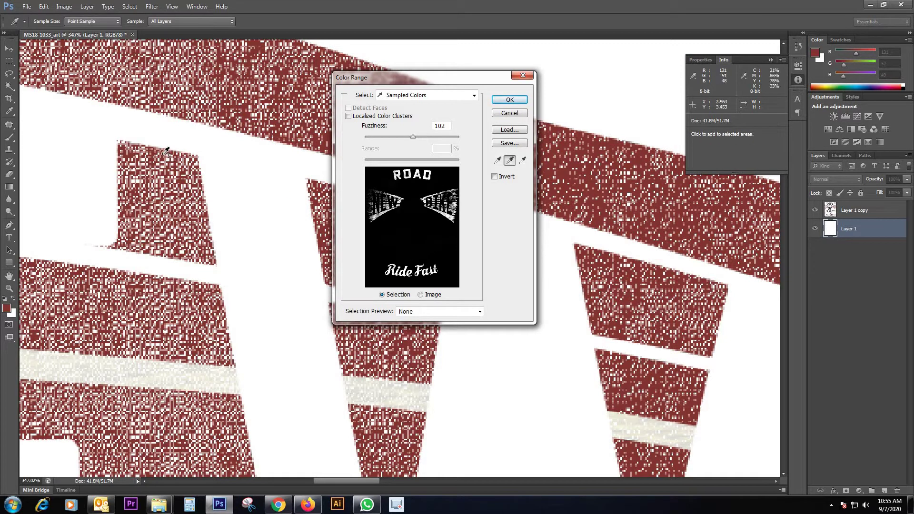
click(603, 207)
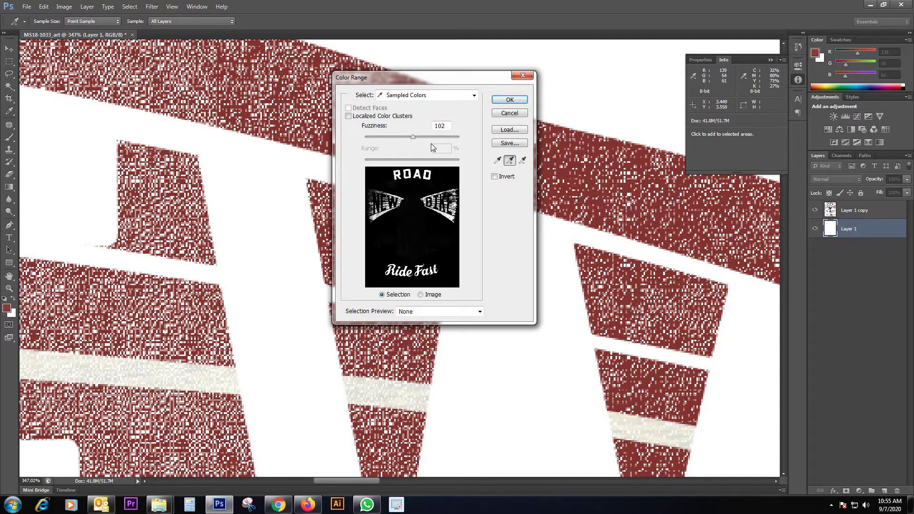
mouse_move(415, 136)
mouse_down()
mouse_move(432, 136)
mouse_move(419, 138)
mouse_up()
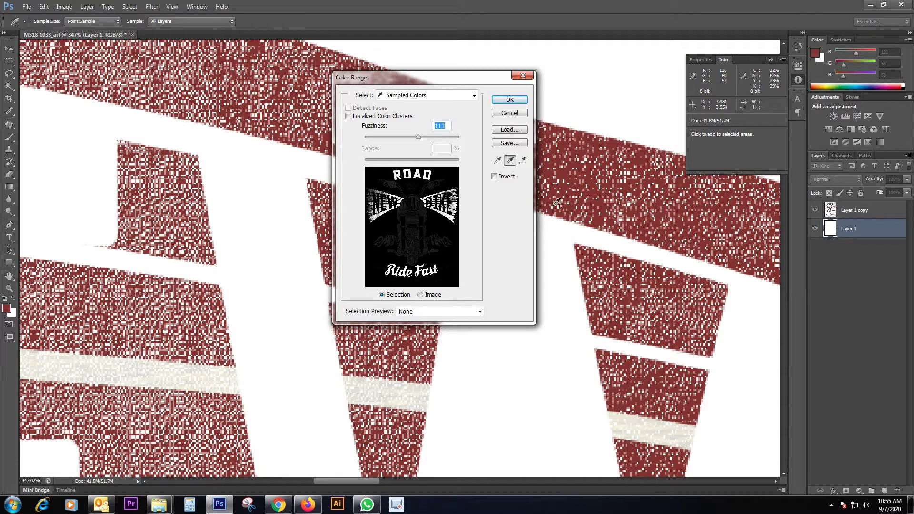
click(510, 99)
Try clearing the red selection with Layer 1 active, and undo the attempt
key(z)
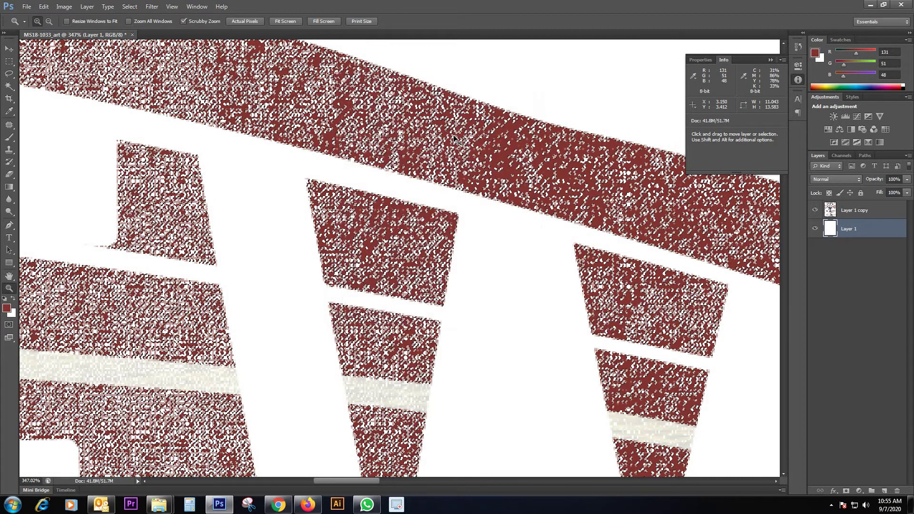
key(ctrl+minus)
key(ctrl+minus)
key(ctrl+minus)
key(ctrl+minus)
key(ctrl+minus)
key(ctrl+minus)
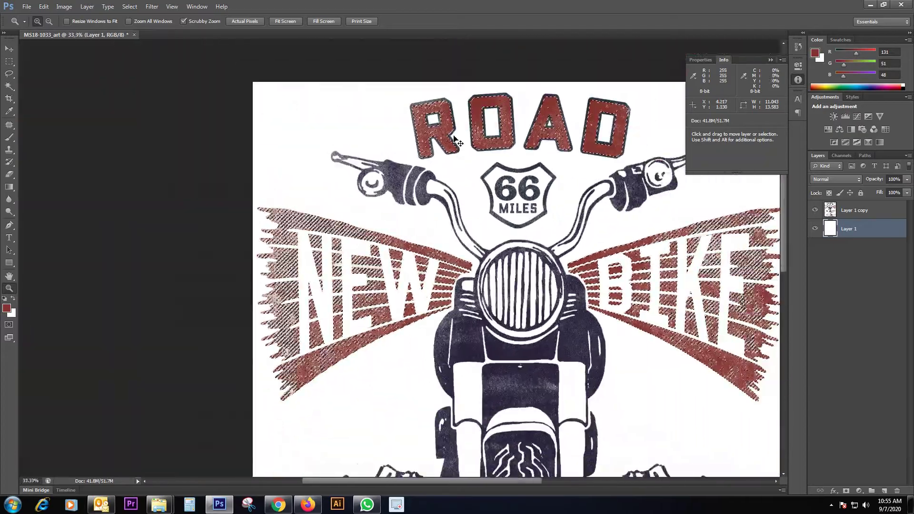
key(ctrl+d)
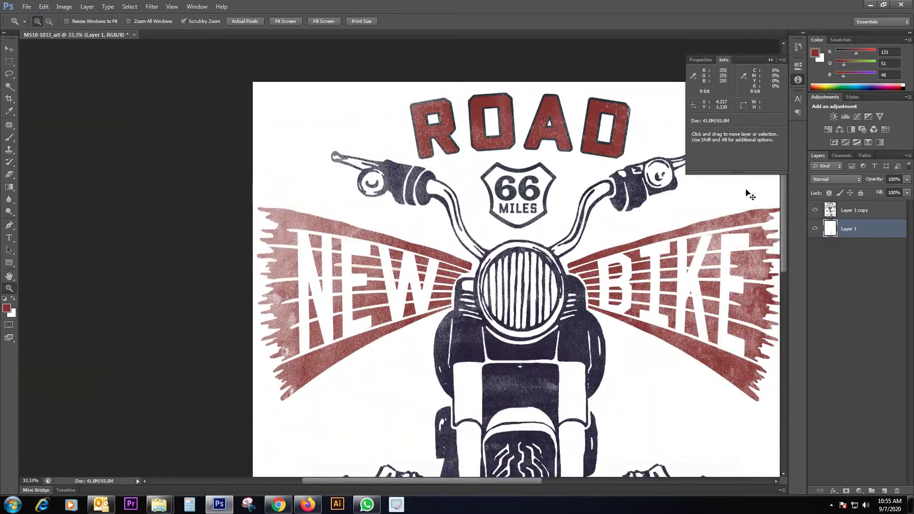
key(ctrl+alt+z)
key(ctrl+alt+z)
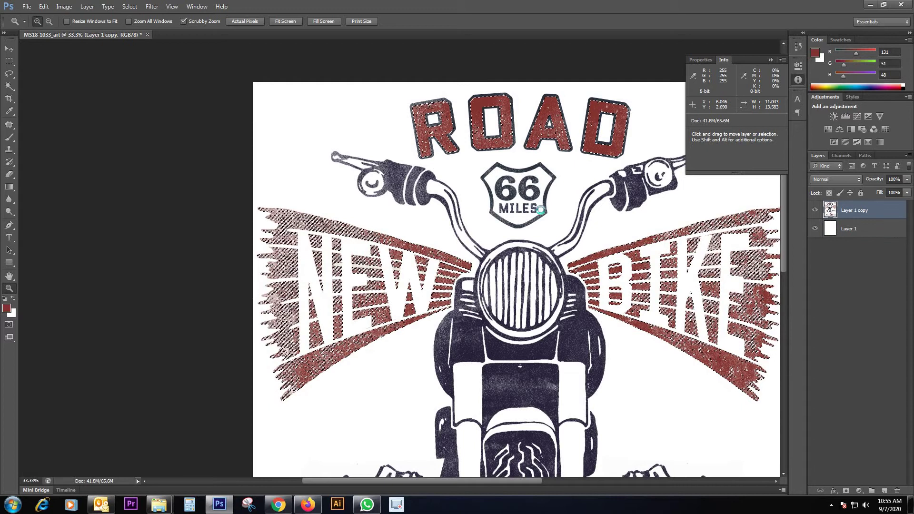
Cut the selected red areas from Layer 1 copy, paste them in place on a new layer, and hide that layer
key(ctrl+x)
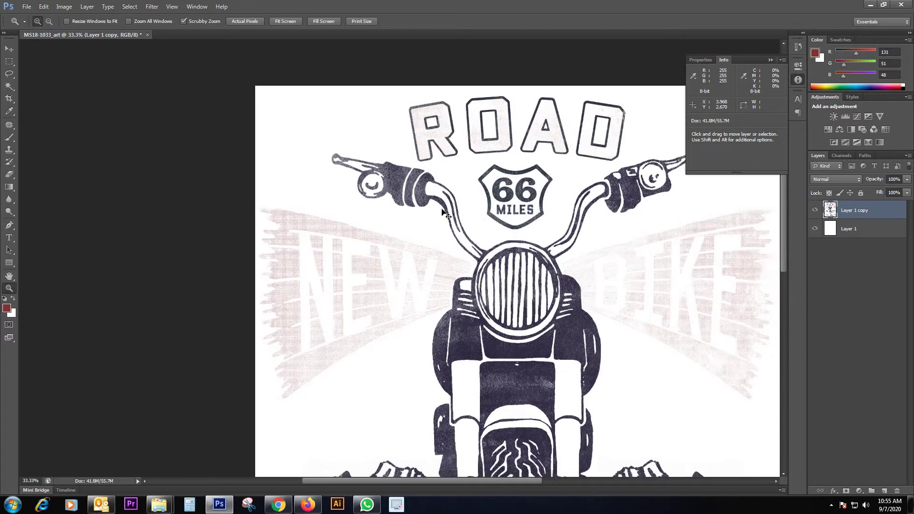
scroll(442, 211, down, 1)
key(ctrl+shift+v)
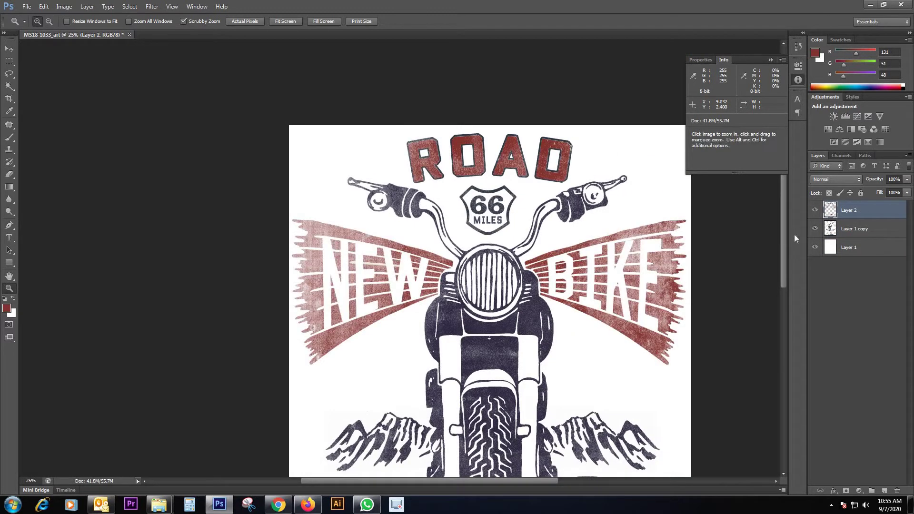
click(815, 210)
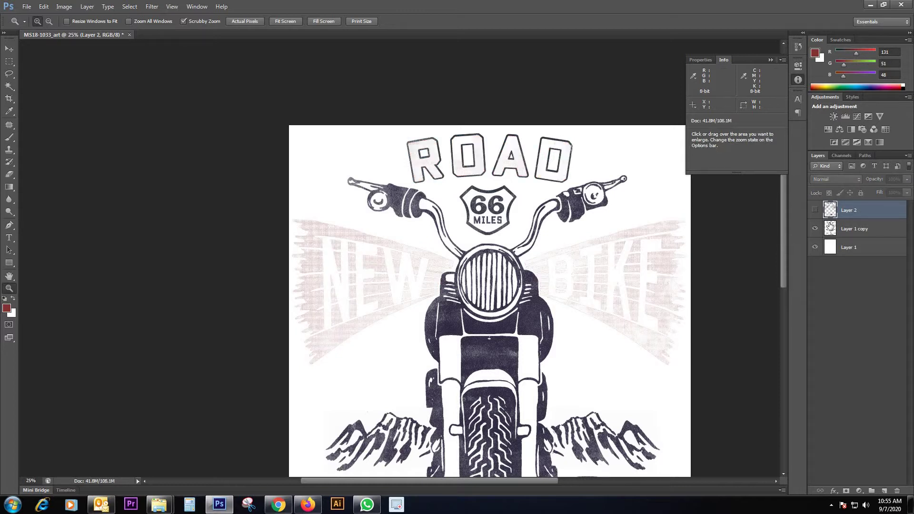
Start Color Range on Layer 1 copy, sample the motorcycle's dark navy, and set the fuzziness to 0
click(830, 226)
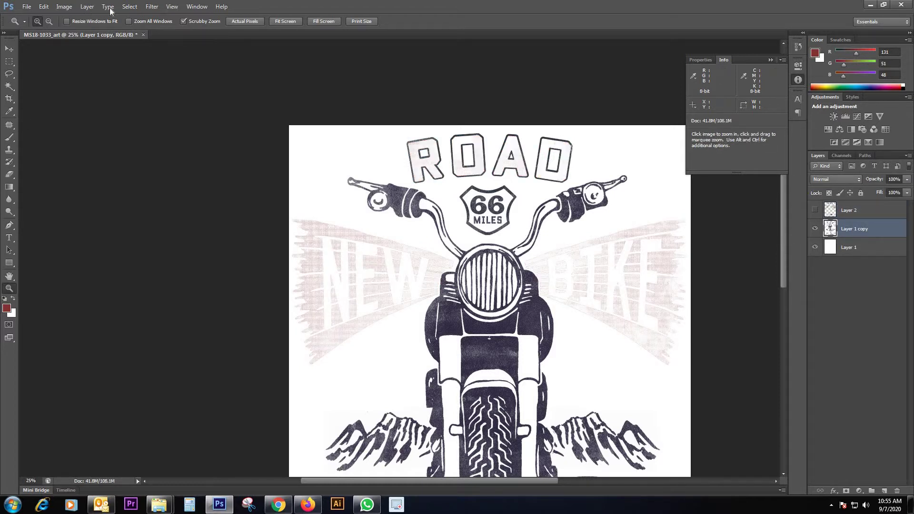
click(129, 6)
click(199, 90)
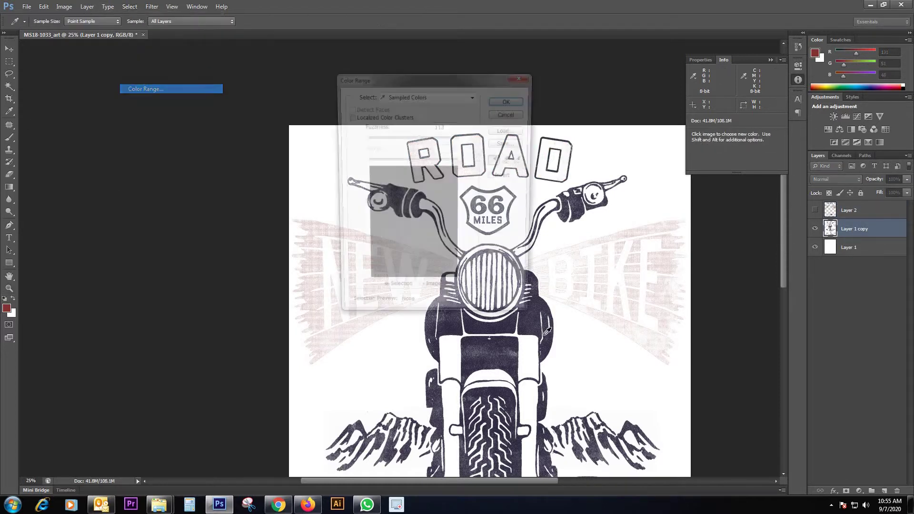
click(540, 332)
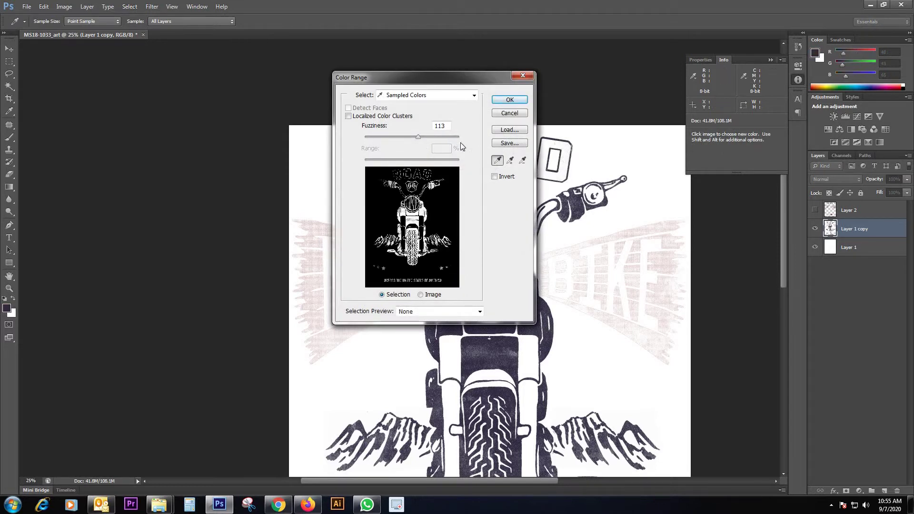
drag(418, 137, 364, 137)
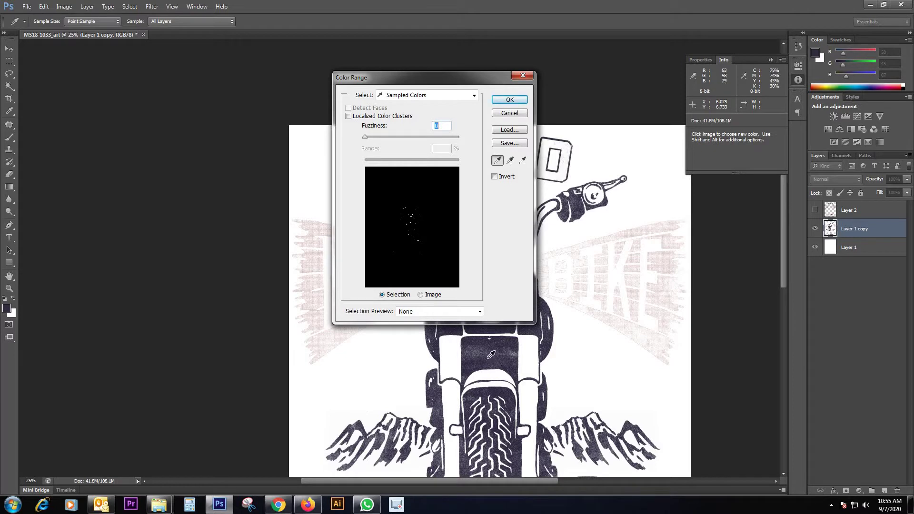
Add further navy tones from the handlebar, the mountains and the ROAD lettering outline to the Color Range sample
shift+click(577, 212)
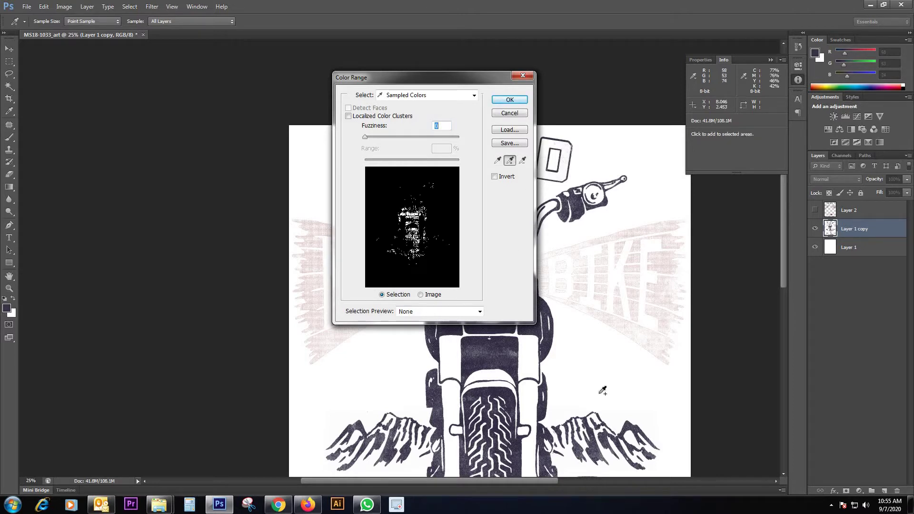
click(633, 425)
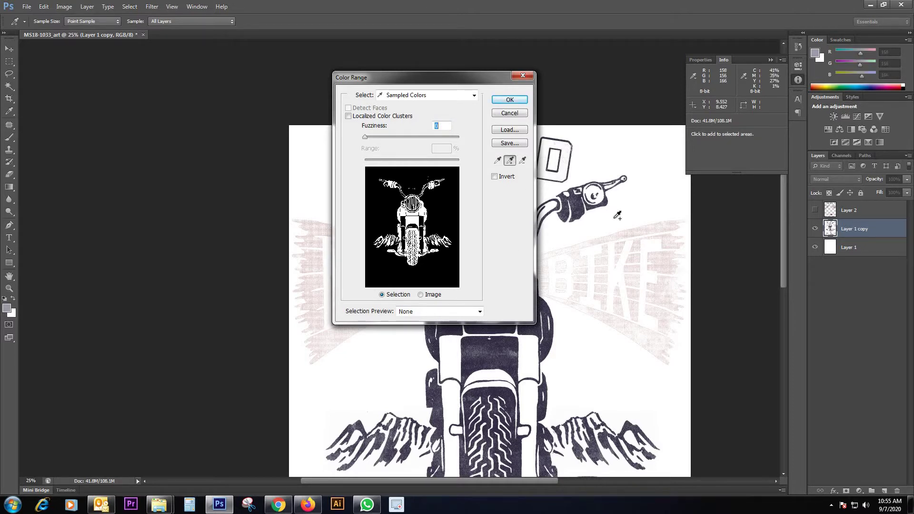
click(607, 200)
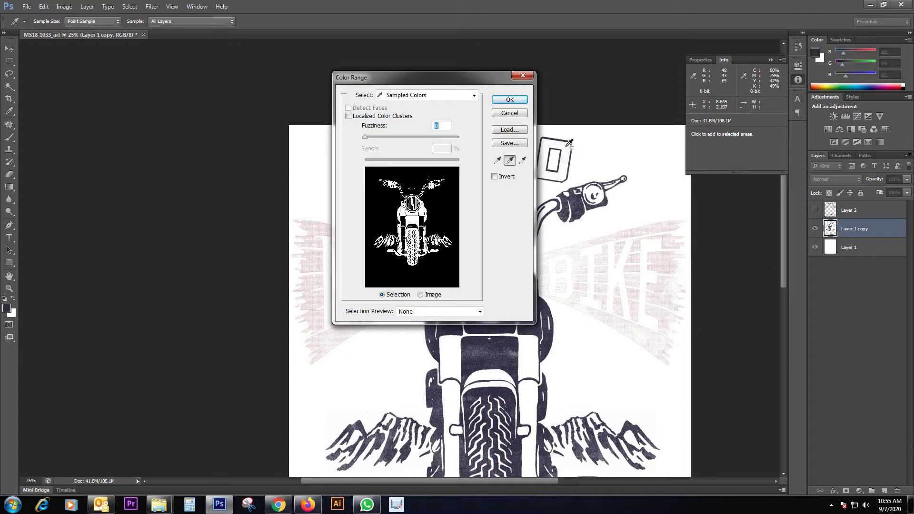
click(559, 139)
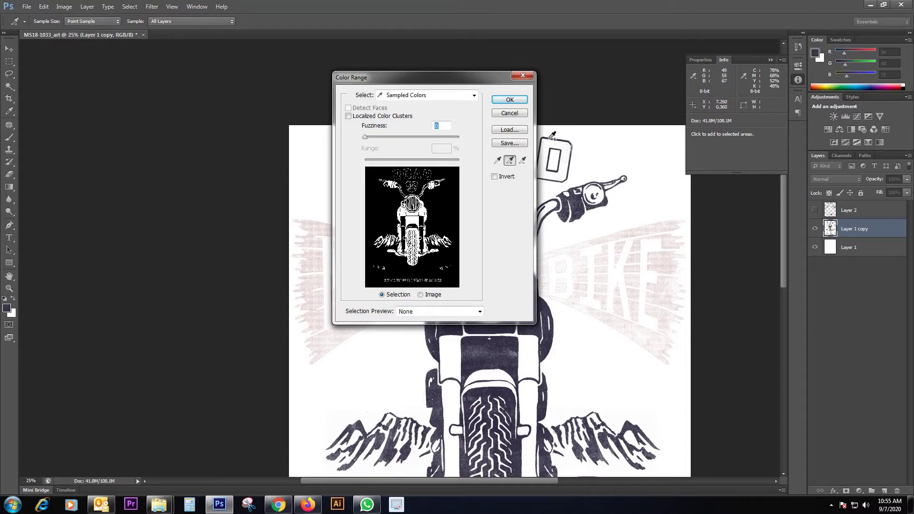
click(568, 173)
click(571, 173)
click(596, 444)
Set the Color Range fuzziness to 68, add more navy tones from the handlebar, and apply the selection
drag(365, 137, 396, 136)
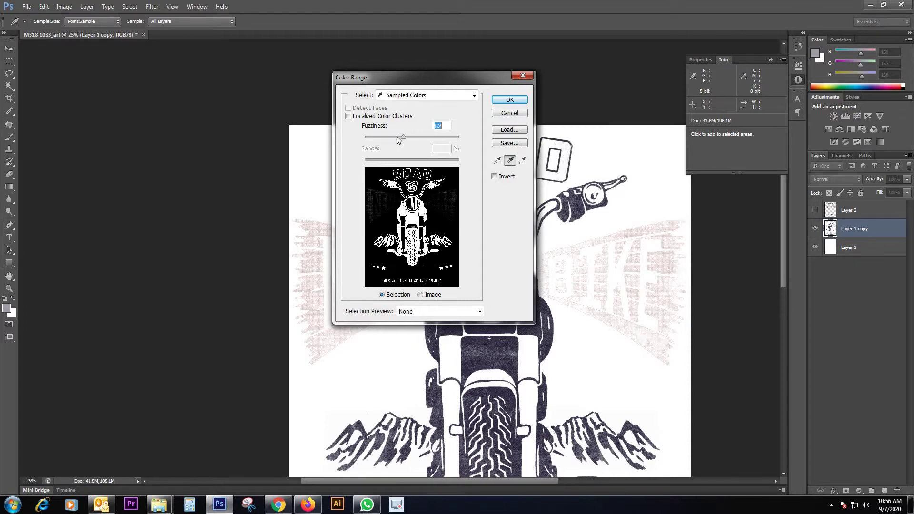
click(572, 212)
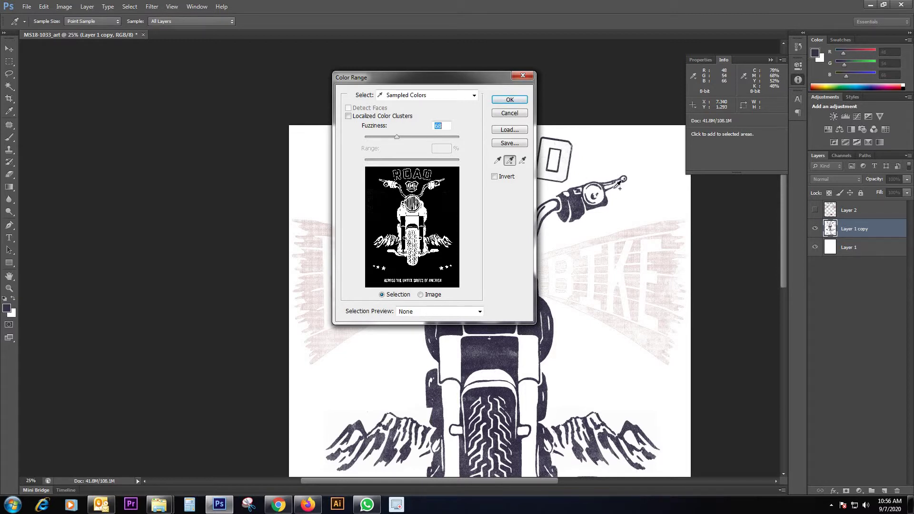
click(607, 201)
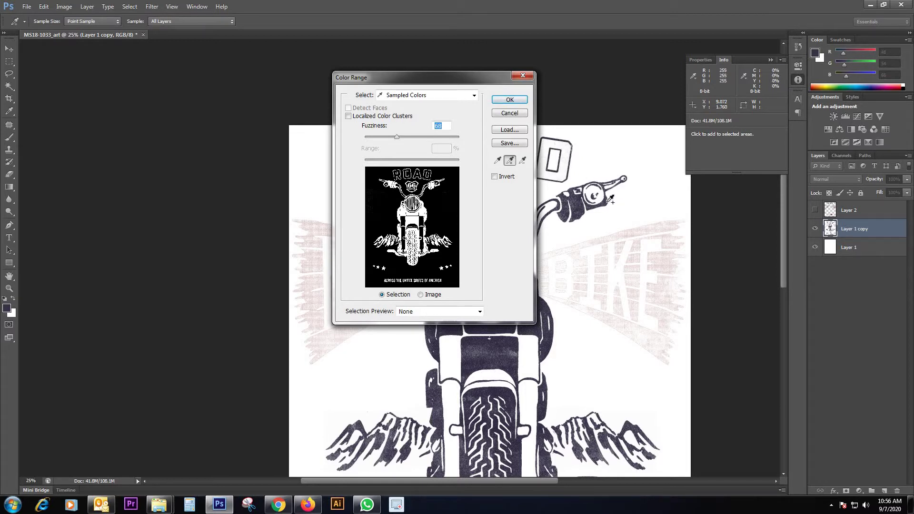
click(510, 99)
Cut the selected navy areas from Layer 1 copy and paste them in place on a new layer
key(z)
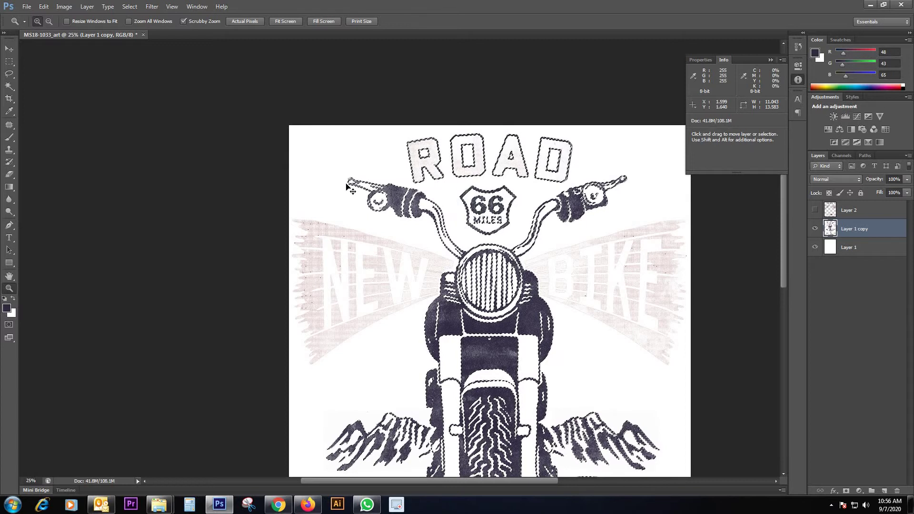
key(ctrl+x)
key(shift)
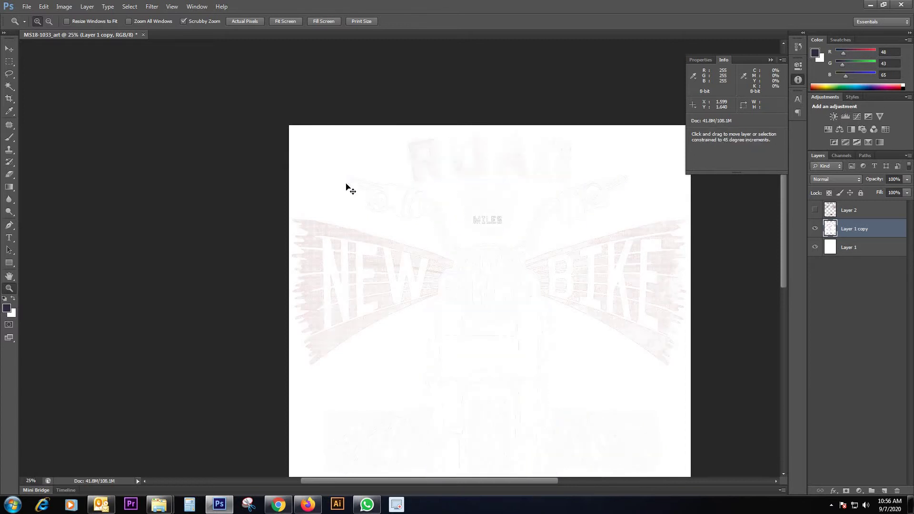
key(ctrl+shift+v)
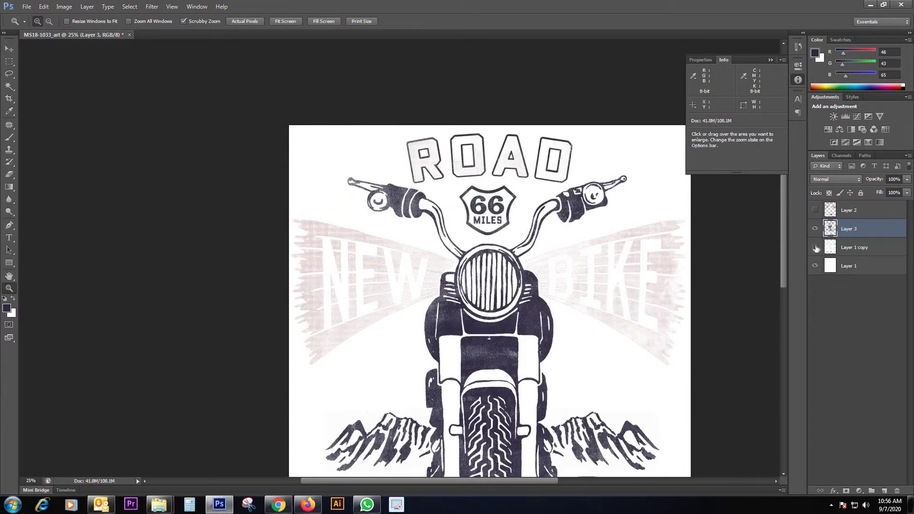
Compare the artwork with and without Layer 1 copy, and leave that layer hidden
click(815, 248)
click(815, 247)
click(816, 247)
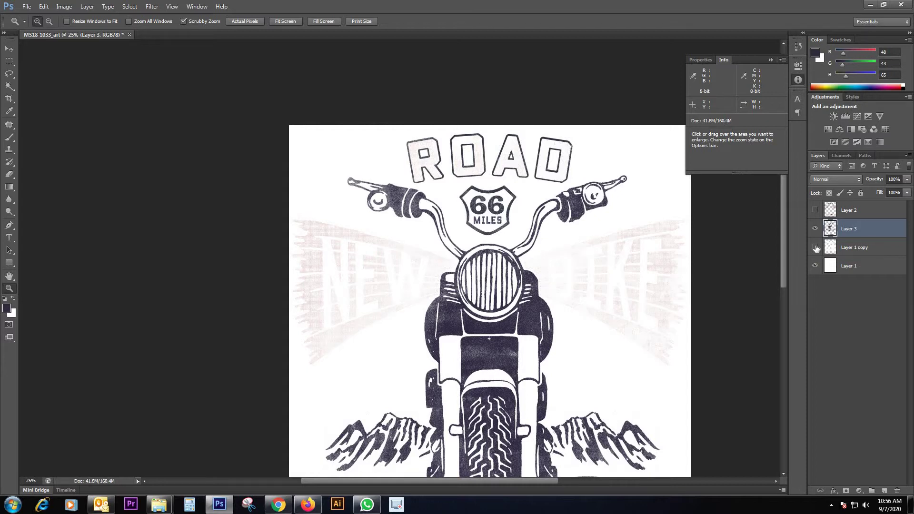
click(815, 248)
click(815, 247)
Compare the red Layer 2 and navy Layer 3 by toggling their visibility, and examine Layer 3 closely around the BIKE lettering
click(815, 210)
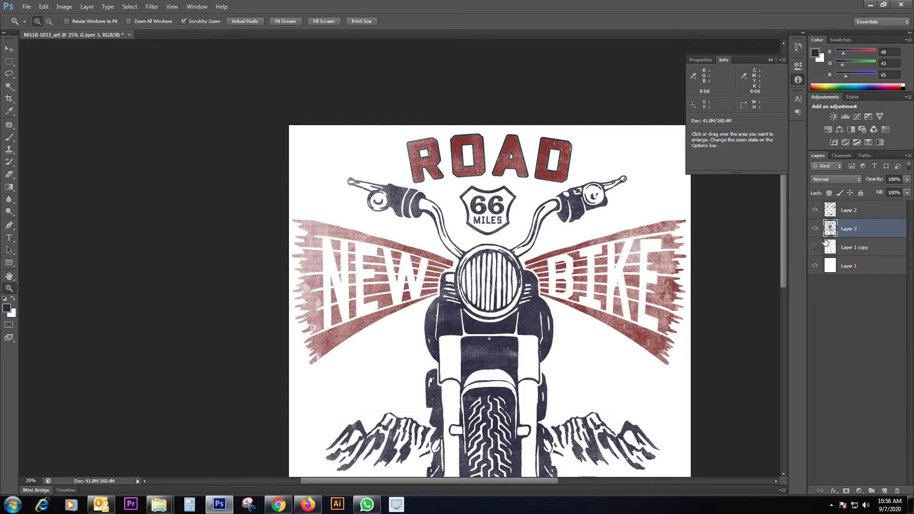
click(814, 210)
click(815, 210)
click(815, 210)
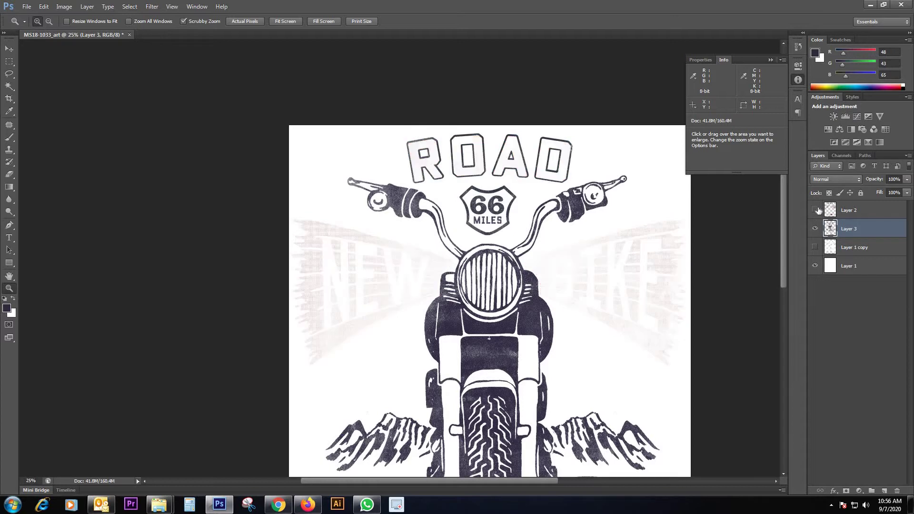
click(815, 229)
click(814, 229)
click(814, 228)
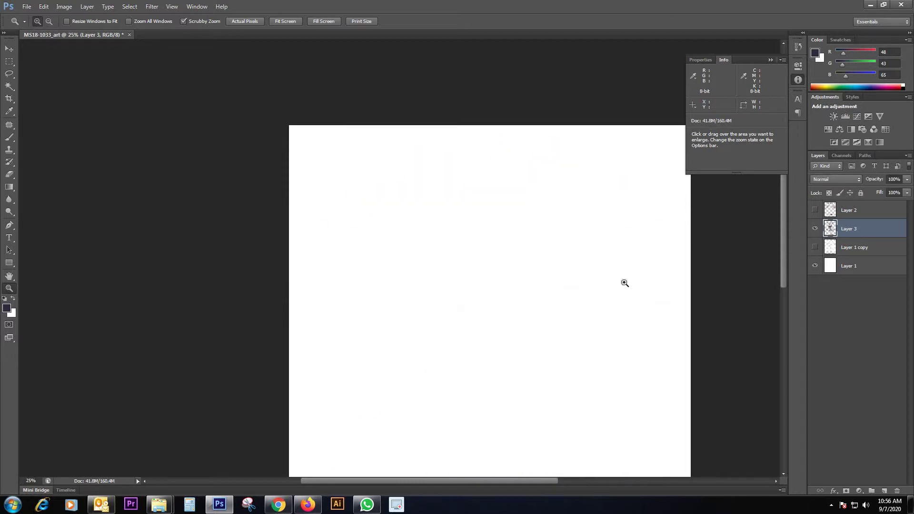
drag(624, 283, 411, 245)
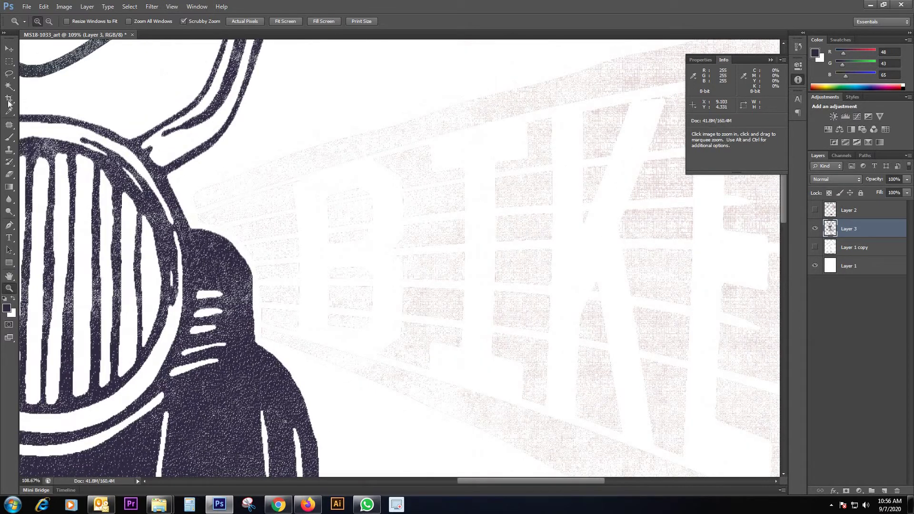
click(9, 74)
mouse_move(187, 187)
mouse_down()
mouse_move(188, 219)
mouse_move(234, 237)
mouse_move(256, 262)
mouse_up()
drag(258, 307, 256, 305)
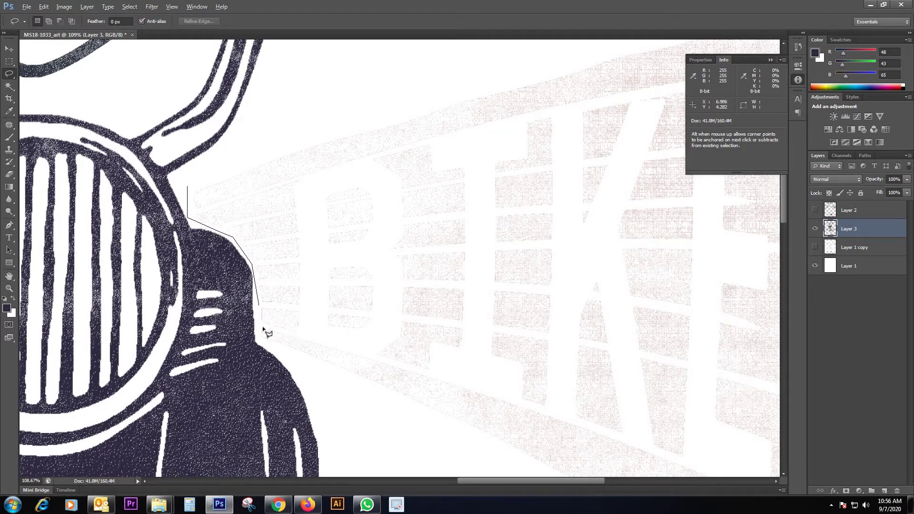
key(ctrl+d)
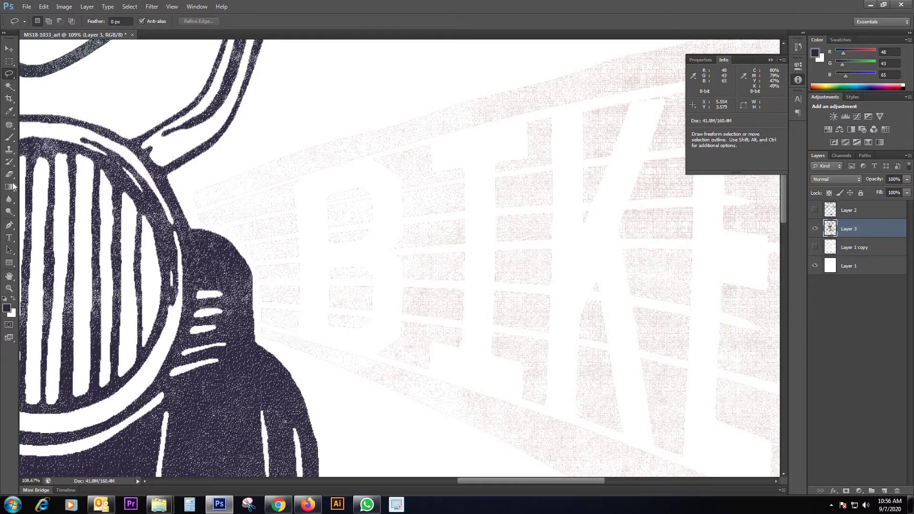
Begin a Pen tool path beside the headlight, following the motorcycle's edge down where it meets the faint BIKE rays
click(8, 225)
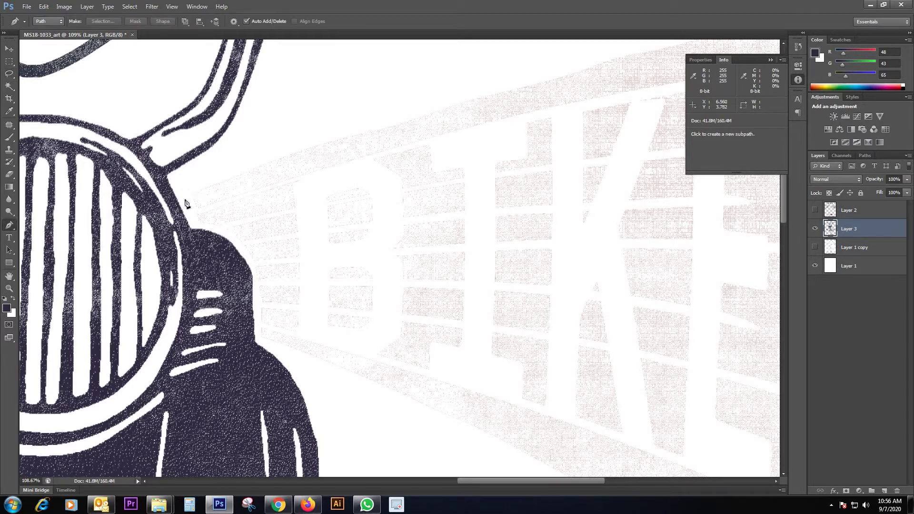
click(189, 187)
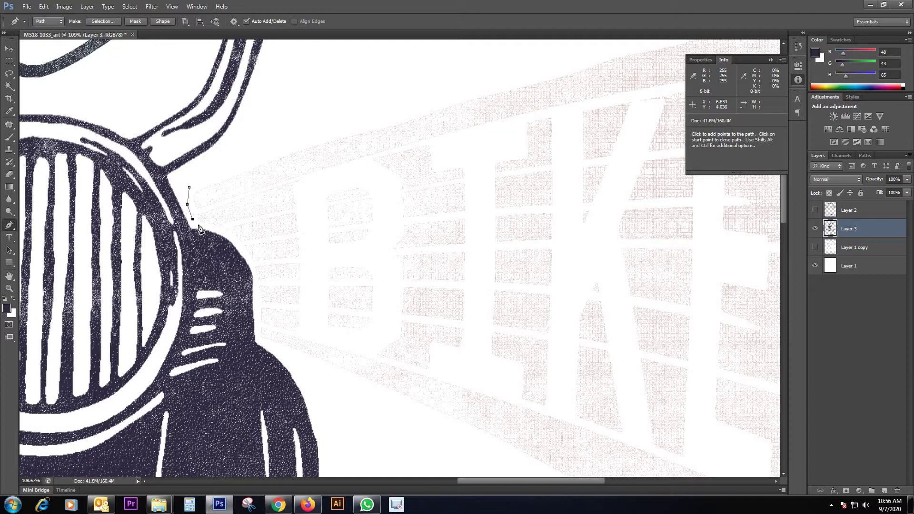
click(217, 229)
drag(253, 268, 258, 338)
alt+click(252, 267)
click(276, 351)
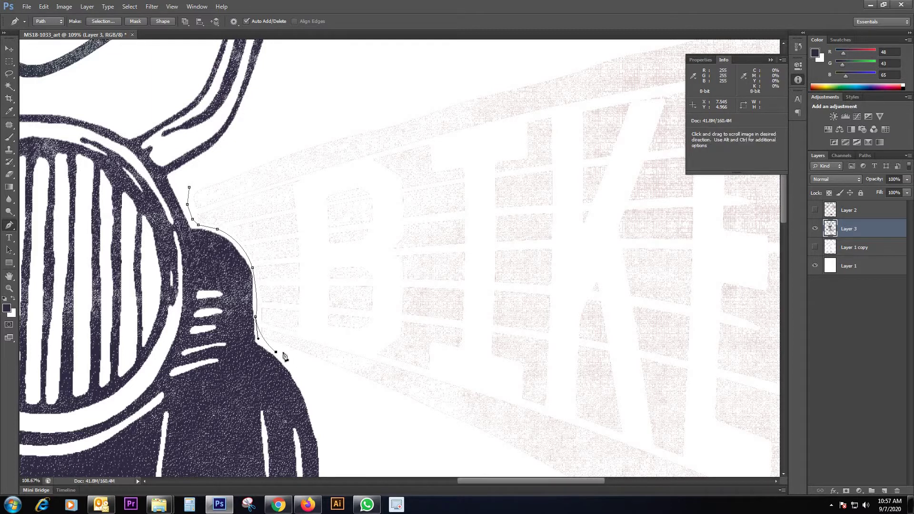
key(ctrl+z)
click(261, 340)
click(277, 352)
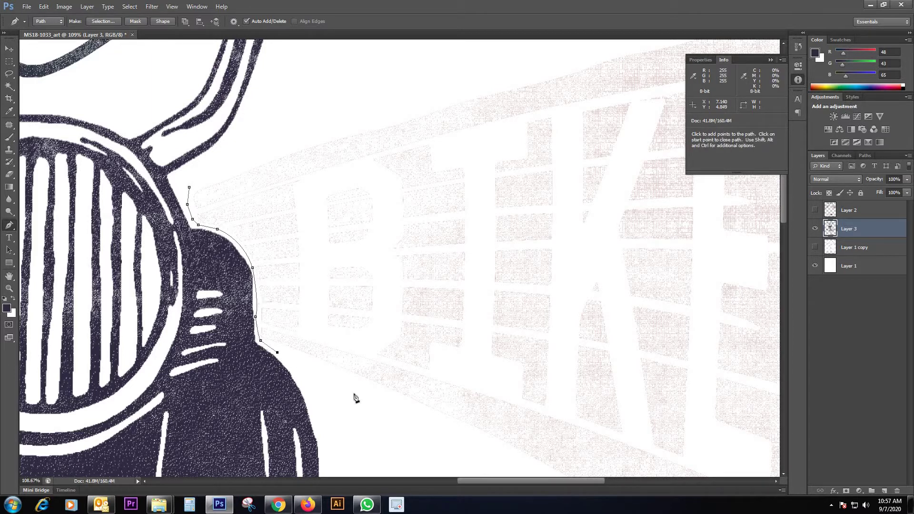
Continue the path below the faint BIKE rays out to the artwork's right edge
click(305, 370)
drag(412, 450, 267, 279)
click(266, 276)
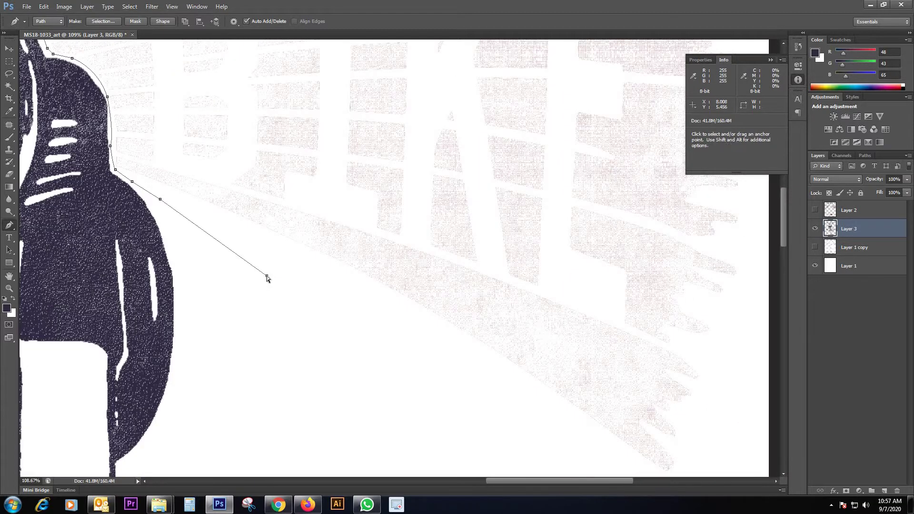
key(ctrl+minus)
key(ctrl+minus)
click(403, 368)
click(482, 403)
click(551, 421)
click(588, 425)
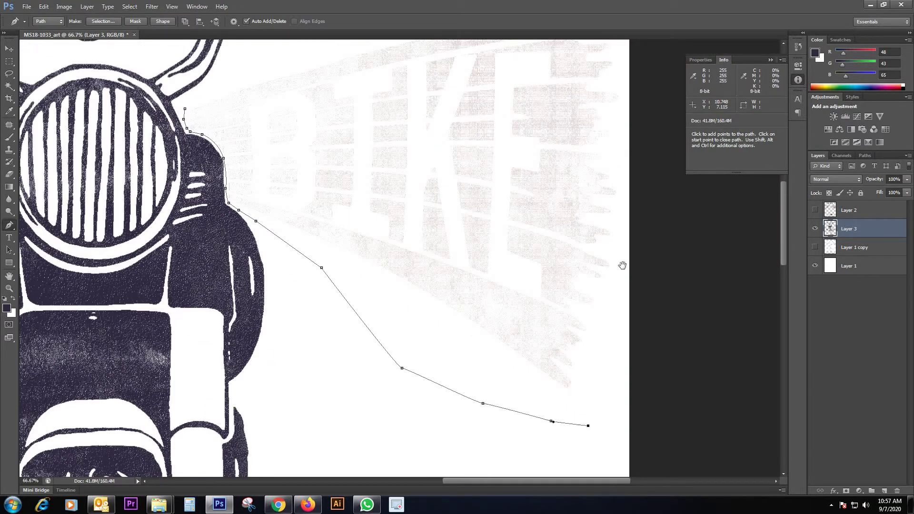
click(612, 401)
Continue the path up the artwork's right edge and above the BIKE rays, closing it at its starting point beside the headlight
drag(623, 265, 582, 399)
click(595, 281)
click(610, 125)
drag(580, 110, 573, 110)
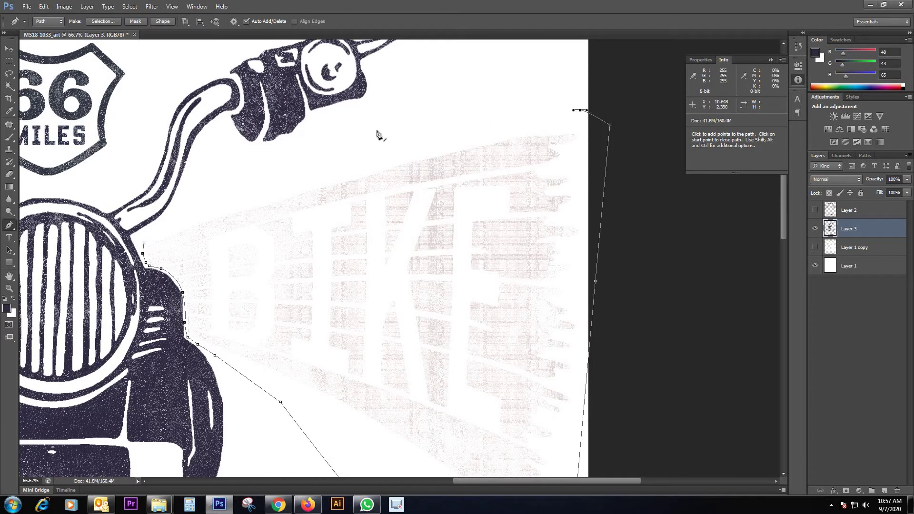
click(493, 116)
click(379, 128)
drag(321, 167, 316, 168)
click(223, 191)
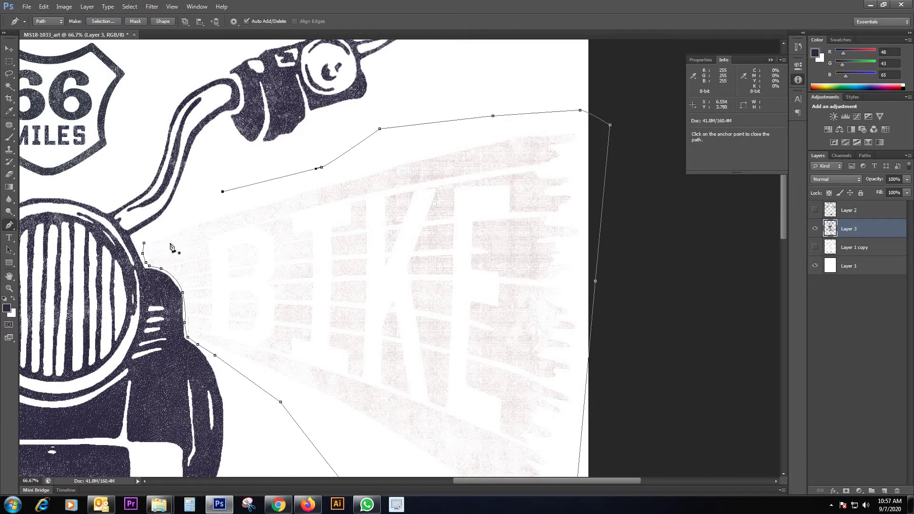
click(144, 244)
Turn the closed path into a selection, fill it with sampled white on Layer 3, and deselect
key(ctrl+minus)
key(ctrl+minus)
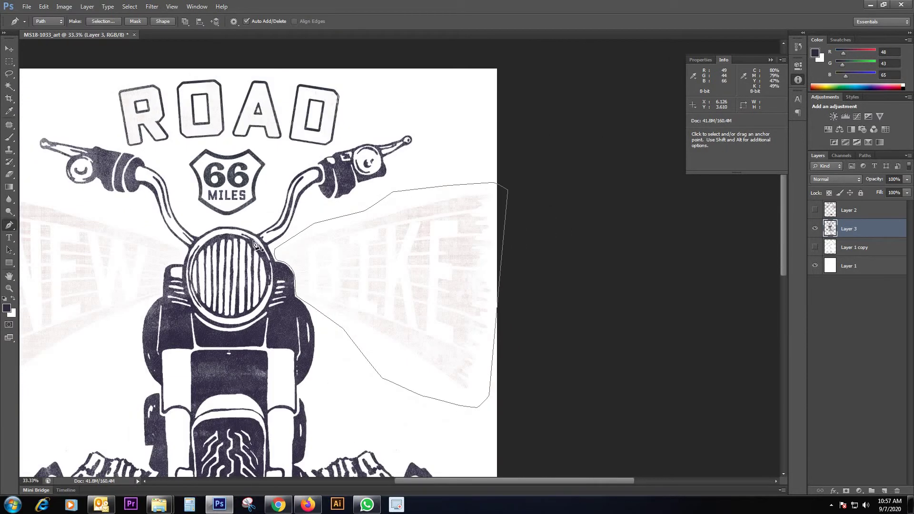
key(ctrl+Return)
key(i)
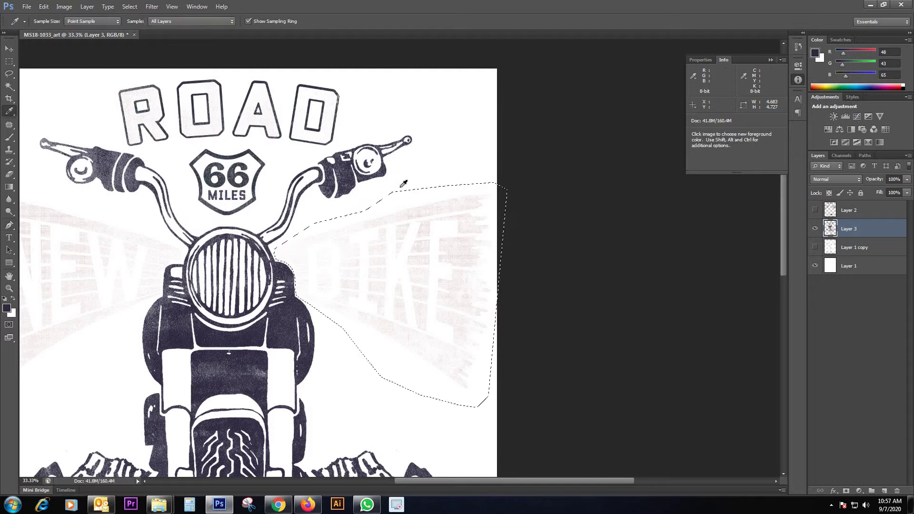
click(404, 184)
key(alt+BackSpace)
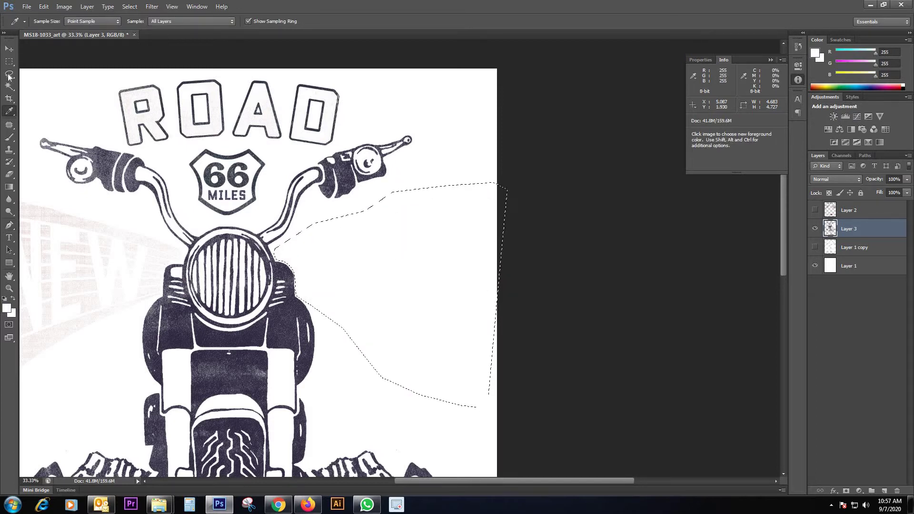
click(8, 76)
key(ctrl+d)
Begin a Pen tool path at the artwork's left edge and run it above the faint NEW rays towards the headlight
drag(338, 212, 572, 167)
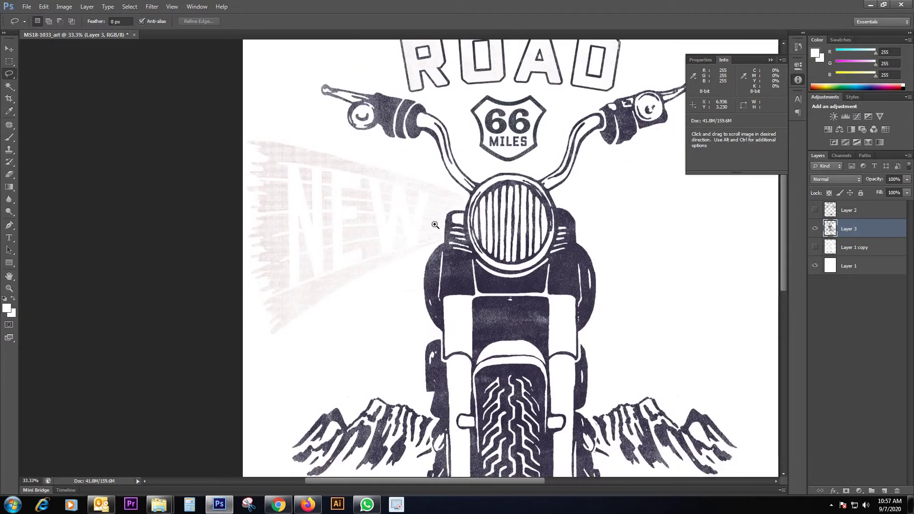
key(z)
click(435, 224)
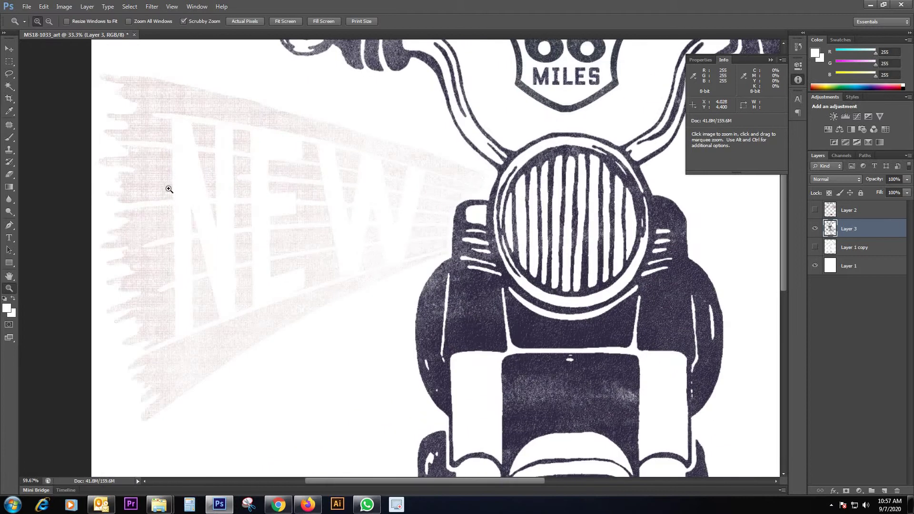
click(10, 226)
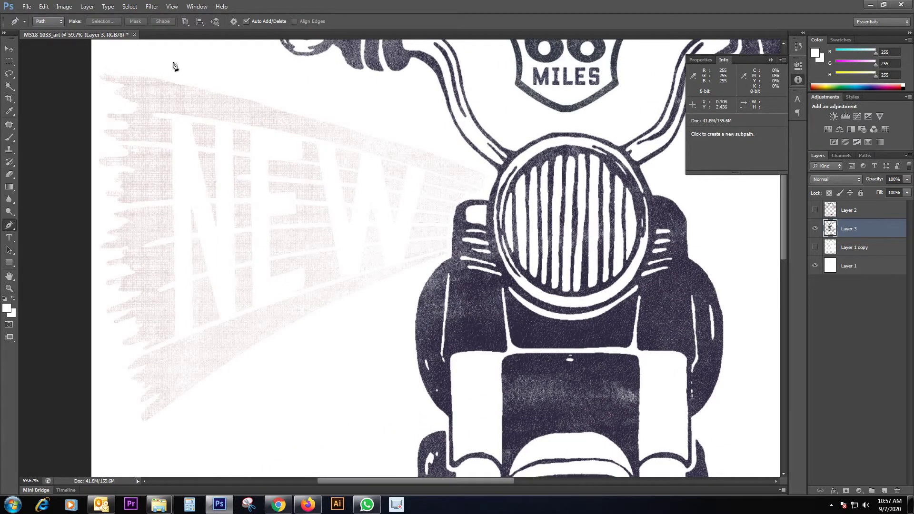
click(100, 58)
click(172, 62)
click(267, 91)
click(377, 120)
click(471, 161)
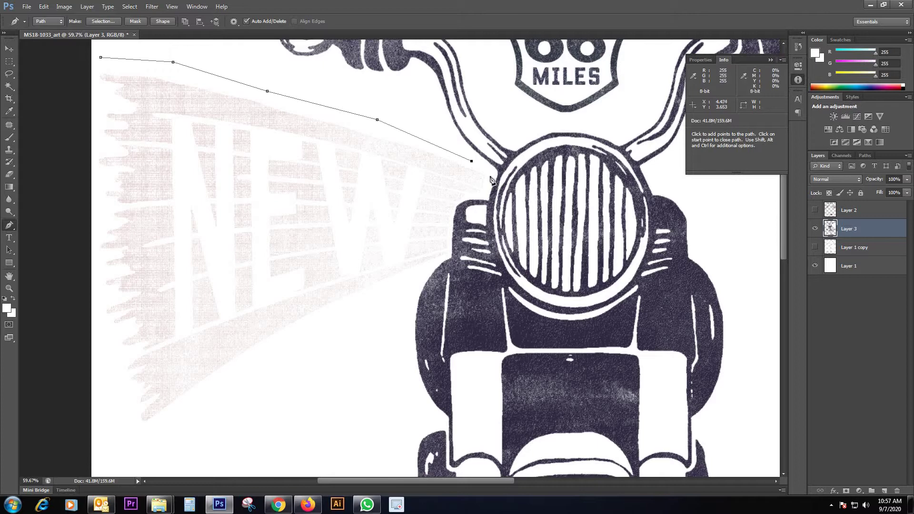
Continue the path down between the faint NEW rays and the motorcycle's edge, turning outwards below the rays
key(ctrl+1)
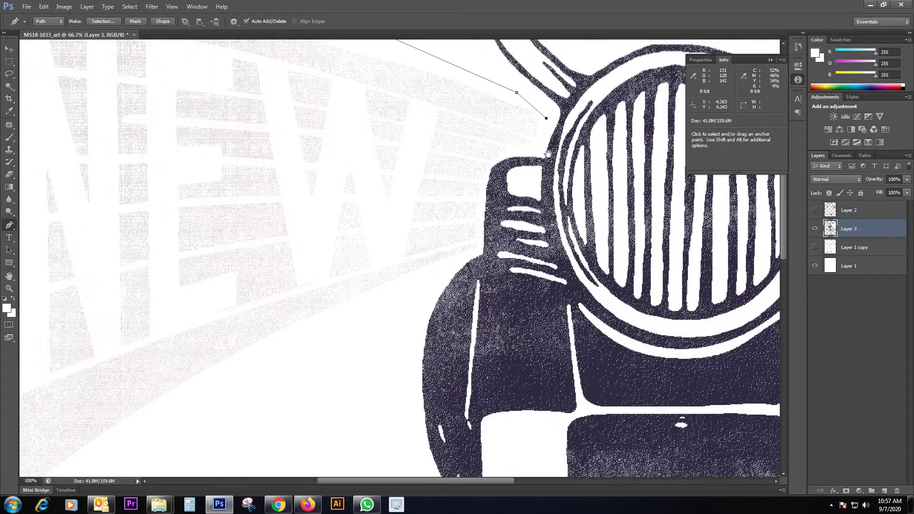
drag(540, 150, 488, 222)
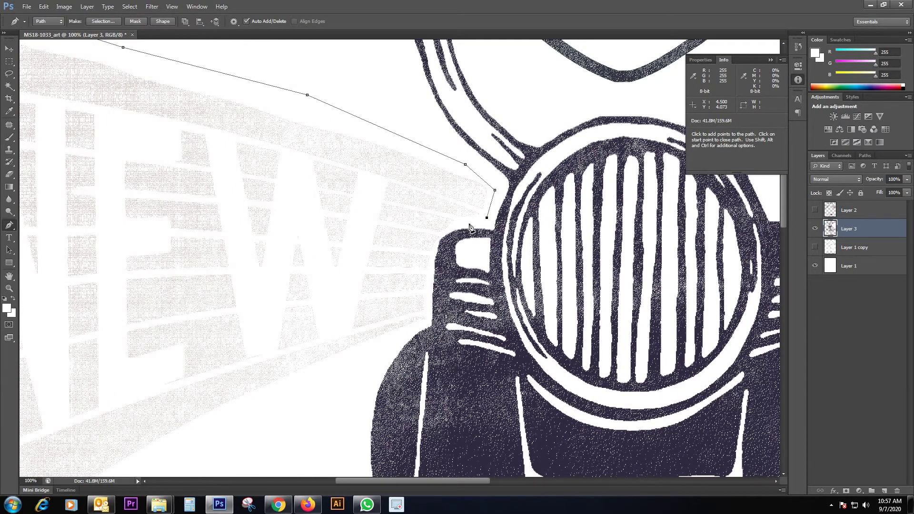
click(469, 224)
click(449, 228)
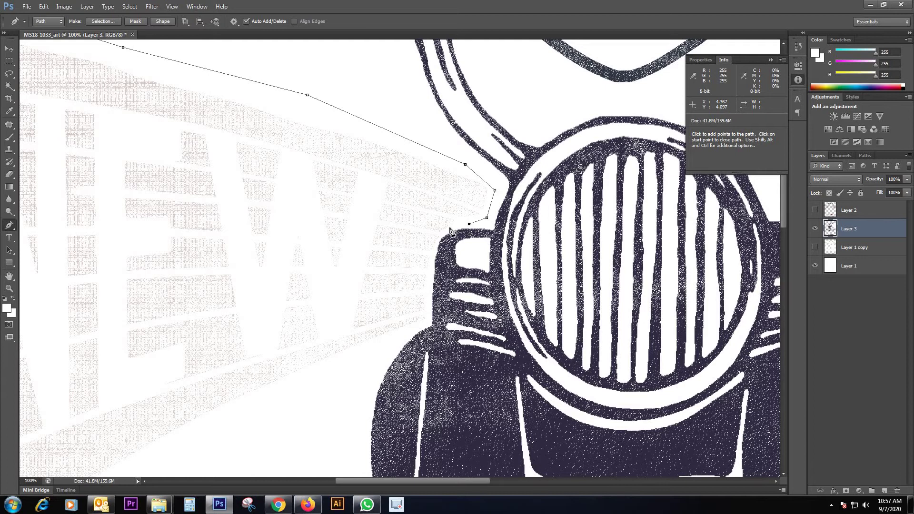
alt+click(433, 253)
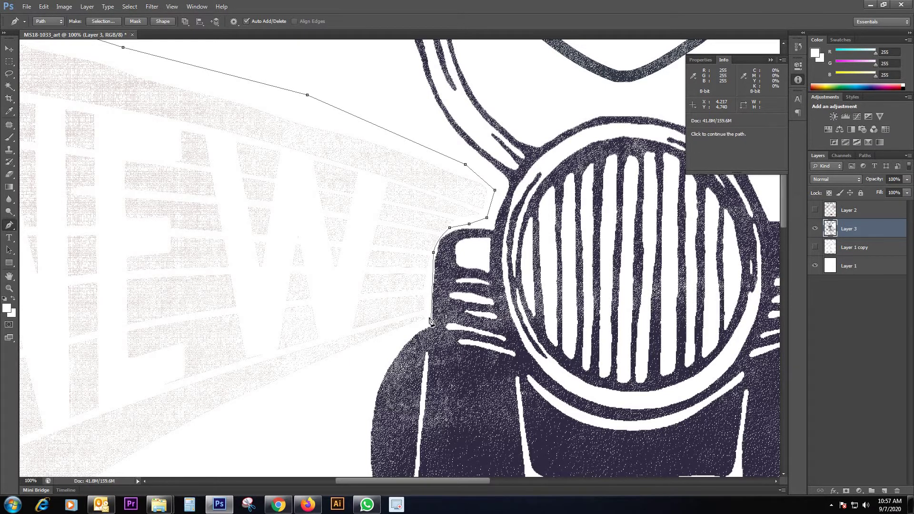
key(ctrl+z)
drag(429, 318, 431, 341)
alt+click(429, 318)
click(347, 359)
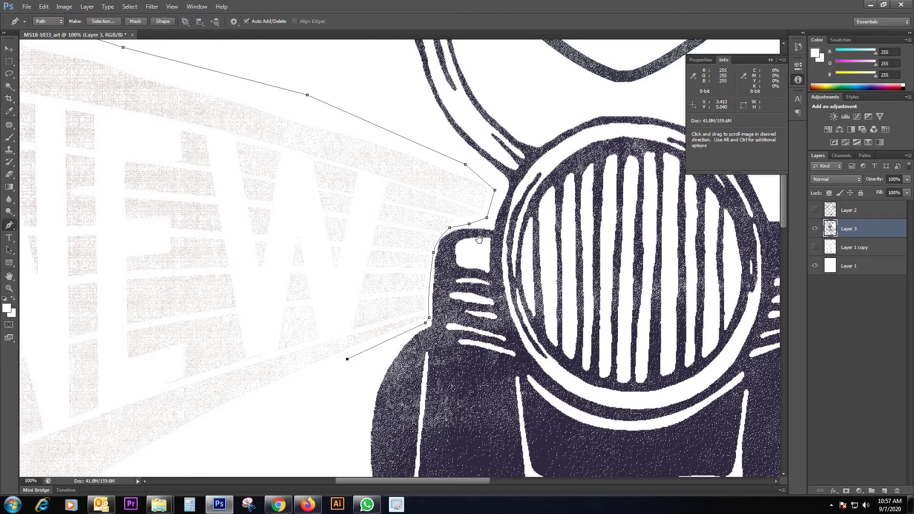
Continue the path beneath the faint NEW rays out to the artwork's left edge
drag(347, 359, 510, 239)
click(361, 338)
drag(422, 286, 580, 164)
drag(341, 352, 336, 355)
drag(273, 387, 269, 387)
drag(206, 388, 204, 360)
drag(189, 300, 235, 441)
Continue the path up the artwork's left edge beside the NEW rays and close it at its starting point
click(205, 236)
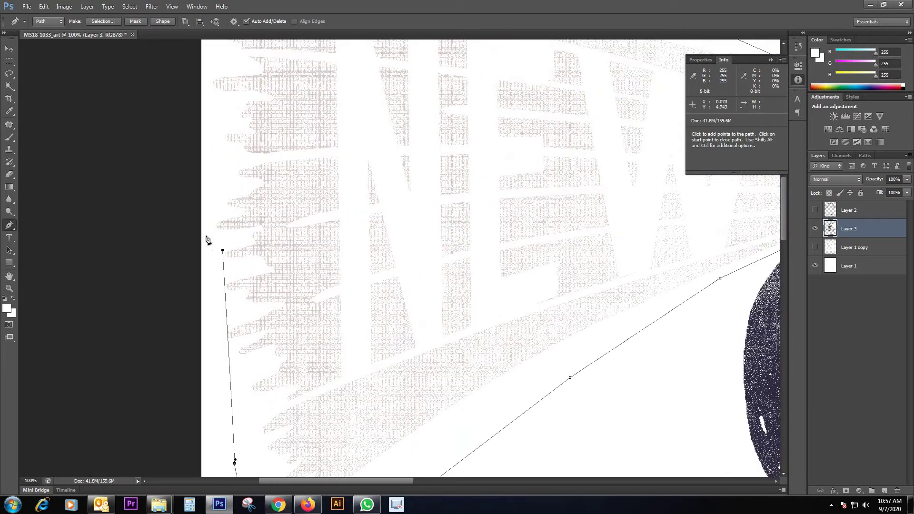
click(210, 163)
scroll(214, 18, up, 5)
scroll(215, 18, left, 1)
click(233, 196)
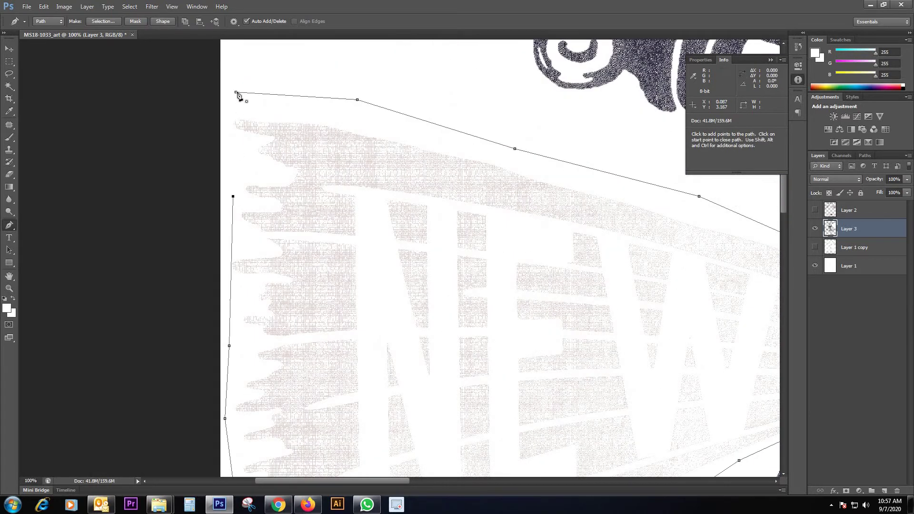
drag(236, 92, 254, 79)
Turn the closed path around the NEW rays into a selection, delete its contents from Layer 3, and deselect
key(ctrl+Return)
key(ctrl+minus)
key(ctrl+minus)
key(ctrl+minus)
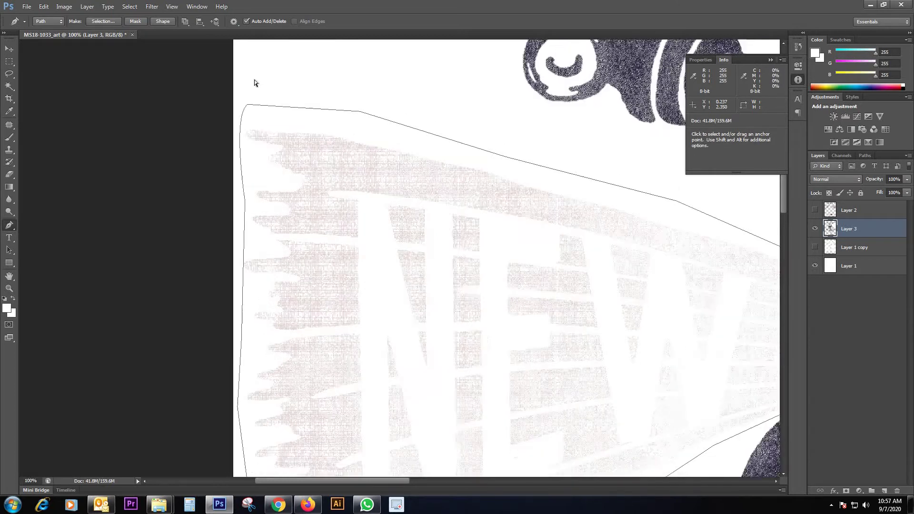
key(Delete)
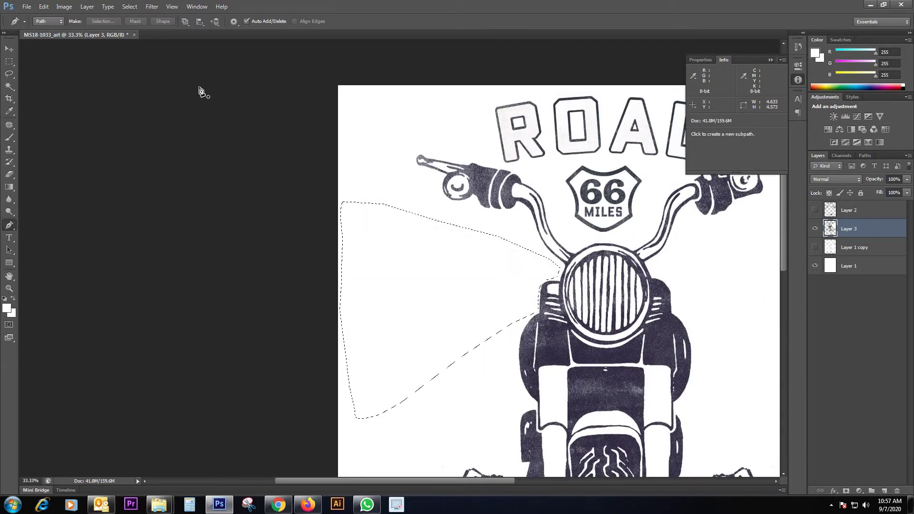
key(m)
key(ctrl+d)
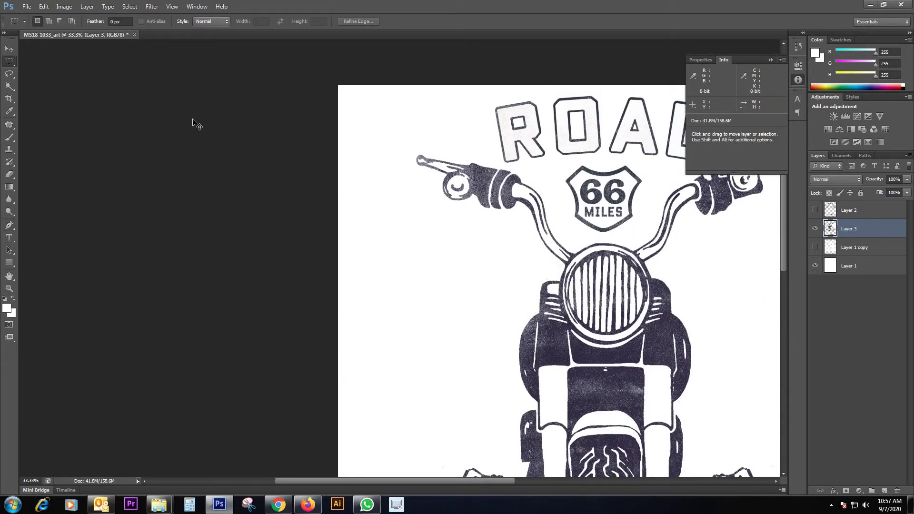
Paint over the faint word "Ride" below the tyre on Layer 3 with a white brush of size 70
key(ctrl+0)
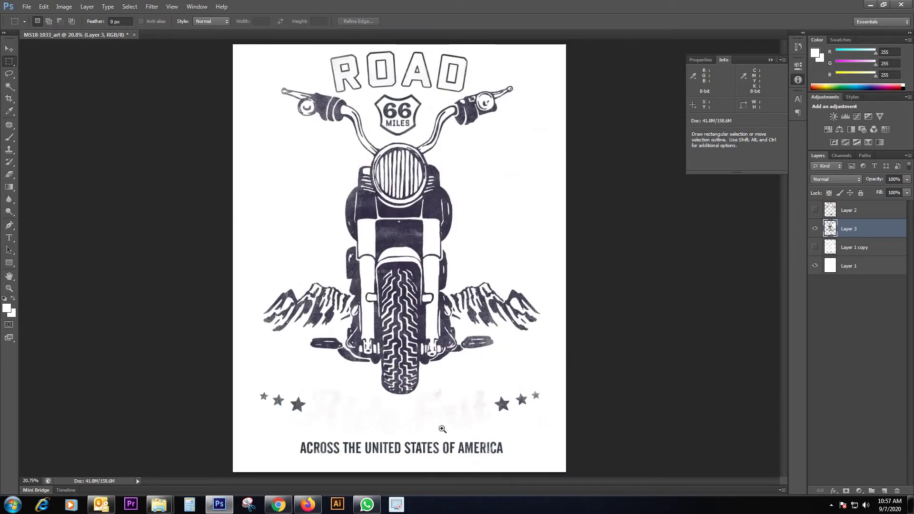
key(z)
drag(464, 452, 455, 402)
key(space)
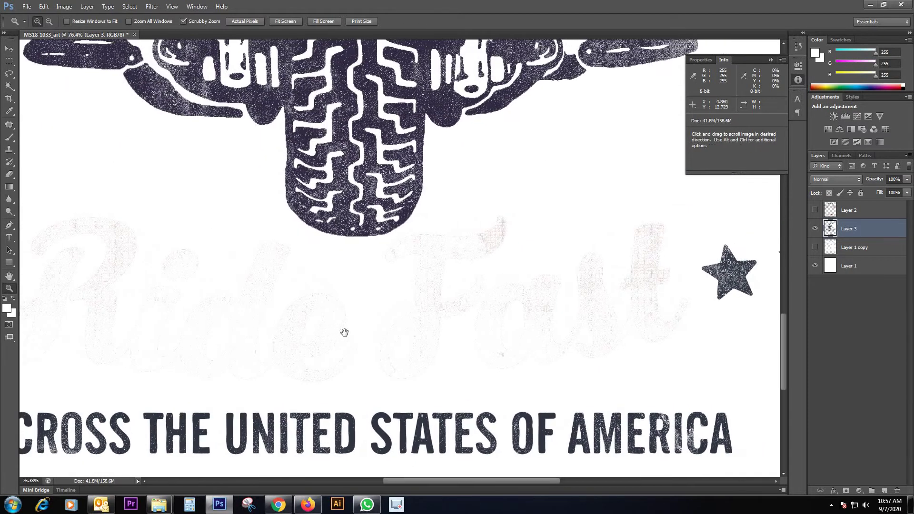
drag(344, 332, 418, 332)
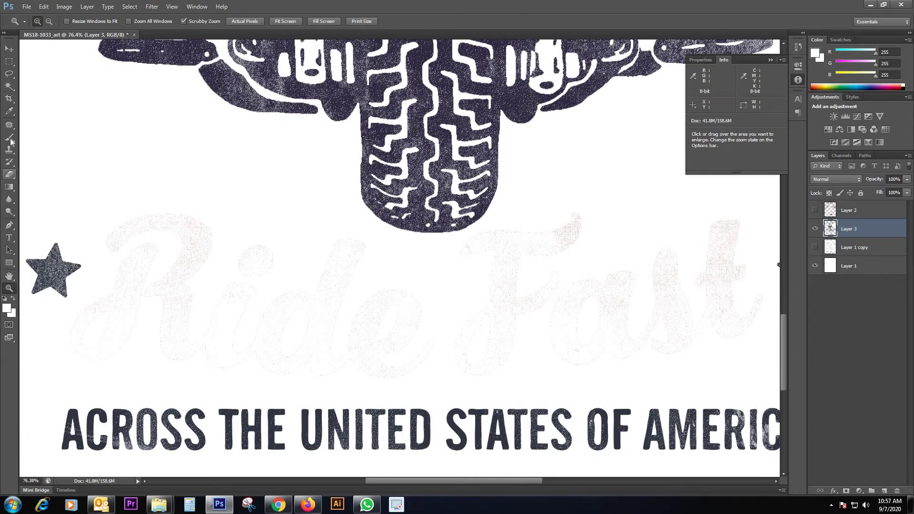
alt+click(171, 188)
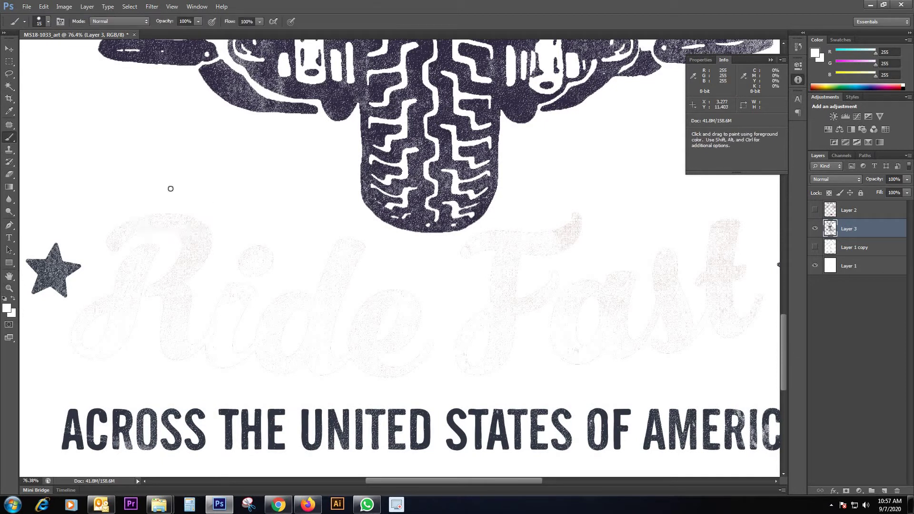
key(bracketright)
key(bracketright)
key(bracketright)
key(bracketright)
key(bracketright)
mouse_move(110, 227)
mouse_down()
mouse_move(160, 218)
mouse_move(203, 229)
mouse_move(175, 207)
mouse_move(194, 257)
mouse_move(147, 233)
mouse_move(65, 333)
mouse_move(104, 344)
mouse_move(92, 350)
mouse_move(133, 281)
mouse_move(111, 328)
mouse_move(116, 288)
mouse_move(134, 303)
mouse_up()
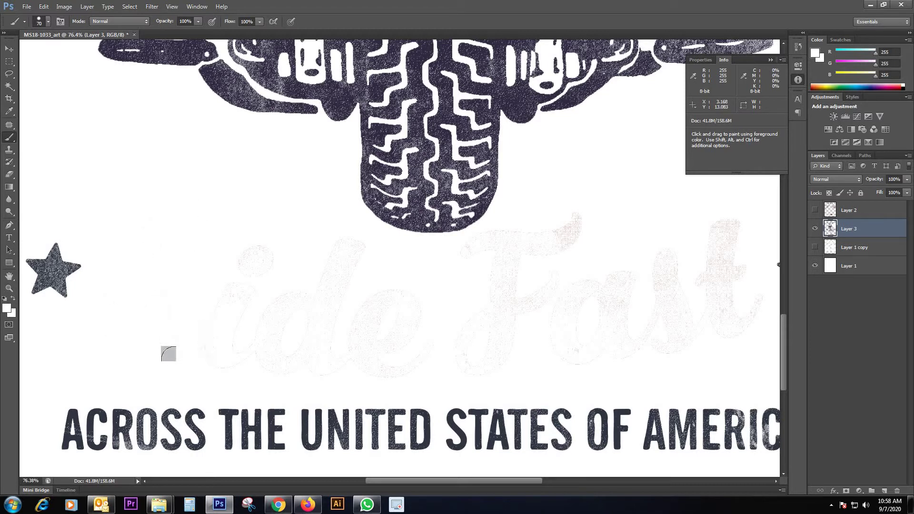
mouse_move(169, 354)
mouse_down()
mouse_move(223, 308)
mouse_move(233, 271)
mouse_move(226, 272)
mouse_move(267, 255)
mouse_move(219, 361)
mouse_up()
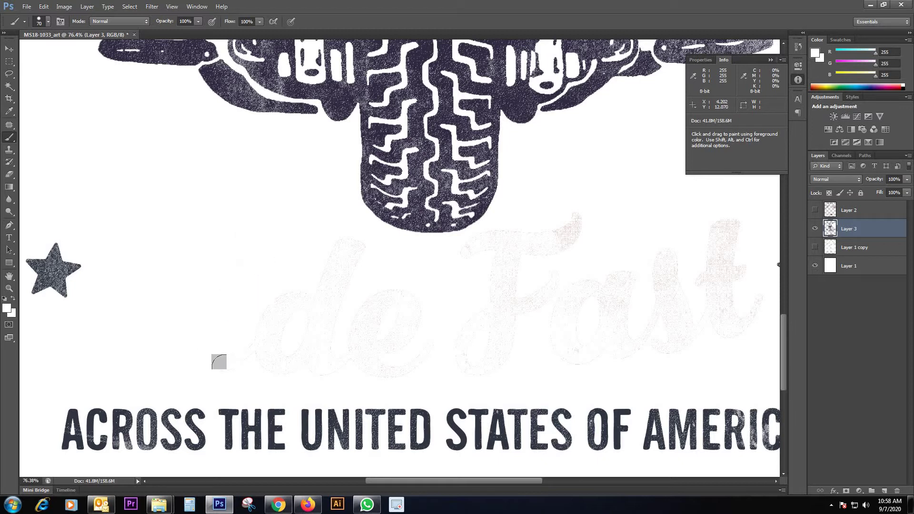
mouse_move(257, 316)
mouse_down()
mouse_move(277, 309)
mouse_move(299, 277)
mouse_move(247, 350)
mouse_move(297, 330)
mouse_move(277, 323)
mouse_move(286, 358)
mouse_move(303, 346)
mouse_move(322, 273)
mouse_move(312, 301)
mouse_move(336, 249)
mouse_move(353, 239)
mouse_move(315, 351)
mouse_move(350, 340)
mouse_move(319, 375)
mouse_move(388, 290)
mouse_move(395, 306)
mouse_move(357, 309)
mouse_move(405, 311)
mouse_move(411, 342)
mouse_move(373, 323)
mouse_move(402, 331)
mouse_move(350, 363)
mouse_move(395, 363)
mouse_up()
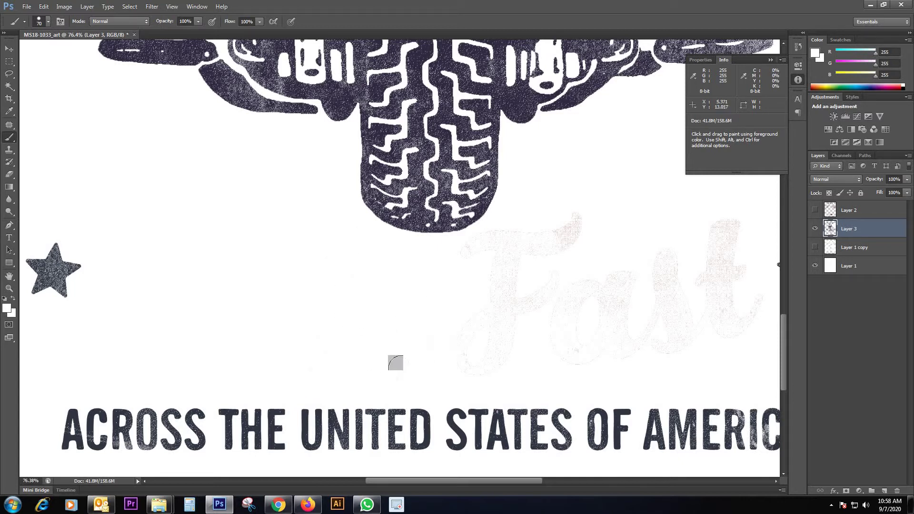
Paint white over the faint word "Fast" beside the three stars on Layer 3
mouse_move(526, 352)
mouse_down()
mouse_move(516, 307)
mouse_move(472, 349)
mouse_move(464, 247)
mouse_move(483, 237)
mouse_move(516, 240)
mouse_move(481, 281)
mouse_move(499, 304)
mouse_move(523, 245)
mouse_move(548, 227)
mouse_up()
mouse_move(578, 200)
mouse_down()
mouse_move(526, 326)
mouse_move(564, 284)
mouse_move(600, 272)
mouse_move(580, 318)
mouse_move(569, 331)
mouse_move(559, 320)
mouse_move(604, 352)
mouse_move(574, 362)
mouse_move(567, 341)
mouse_move(619, 281)
mouse_move(611, 275)
mouse_move(598, 318)
mouse_move(627, 280)
mouse_move(617, 300)
mouse_move(645, 324)
mouse_move(617, 326)
mouse_up()
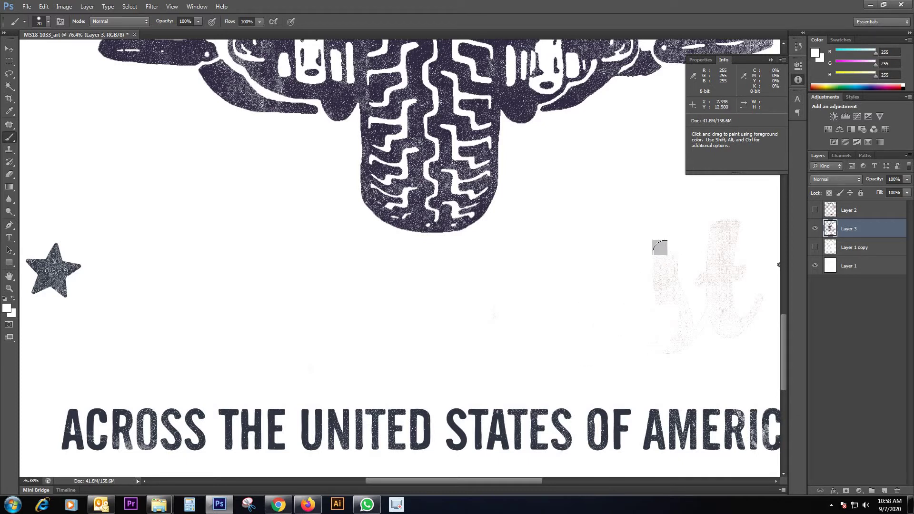
mouse_move(659, 248)
mouse_down()
mouse_move(675, 268)
mouse_move(679, 327)
mouse_move(677, 298)
mouse_move(648, 353)
mouse_move(709, 286)
mouse_up()
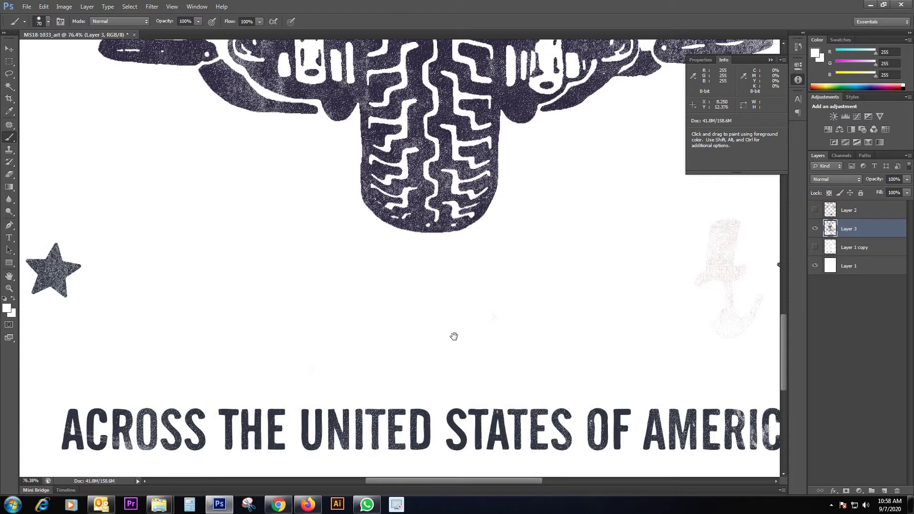
drag(454, 337, 384, 330)
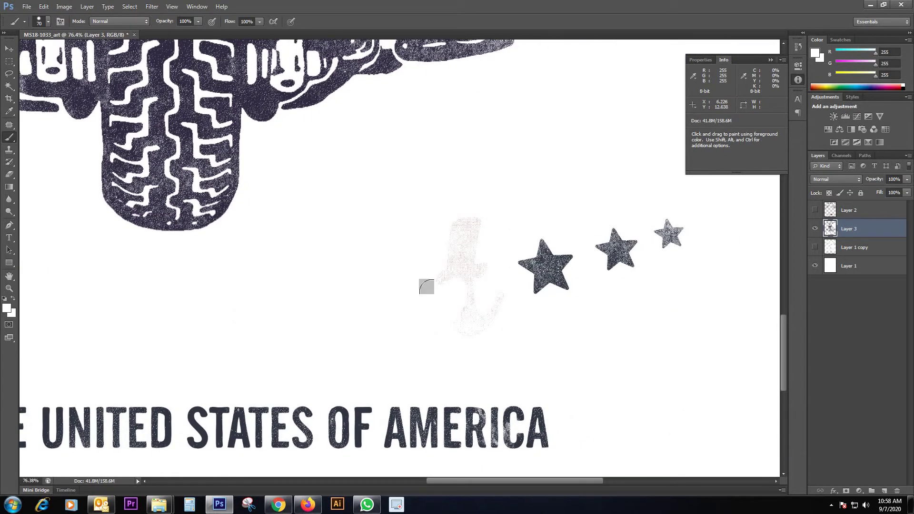
mouse_move(427, 287)
mouse_down()
mouse_move(475, 224)
mouse_move(457, 225)
mouse_move(477, 270)
mouse_move(454, 327)
mouse_move(492, 296)
mouse_move(487, 305)
mouse_move(459, 241)
mouse_move(460, 218)
mouse_move(429, 289)
mouse_up()
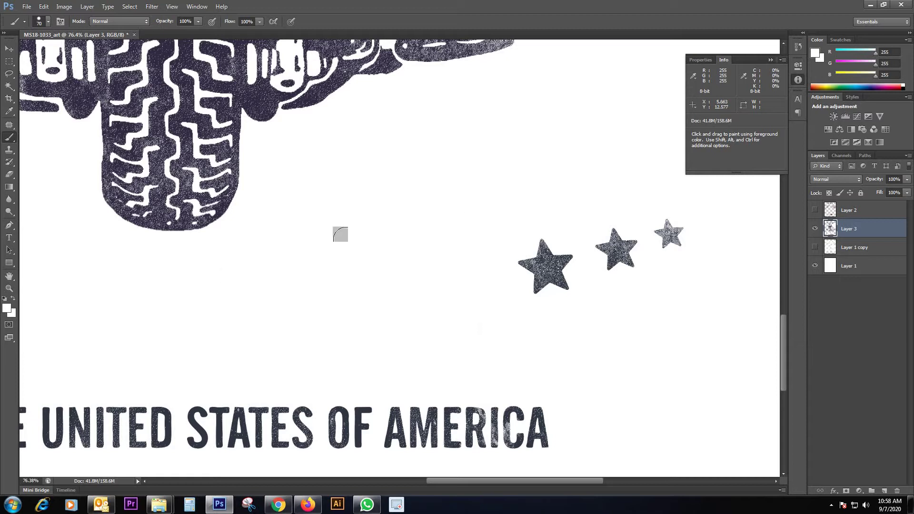
Show the red artwork on Layer 2 and hide Layer 3
key(ctrl+minus)
key(ctrl+minus)
key(ctrl+minus)
key(ctrl+minus)
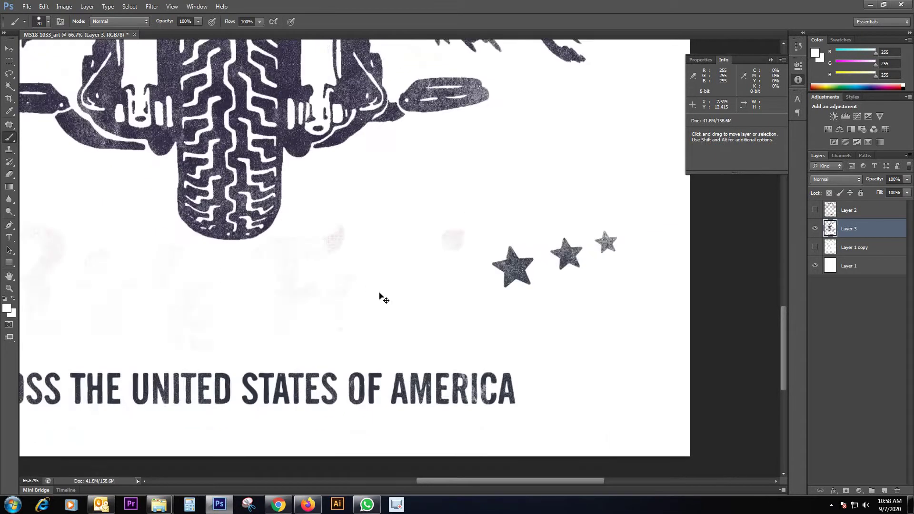
key(ctrl+minus)
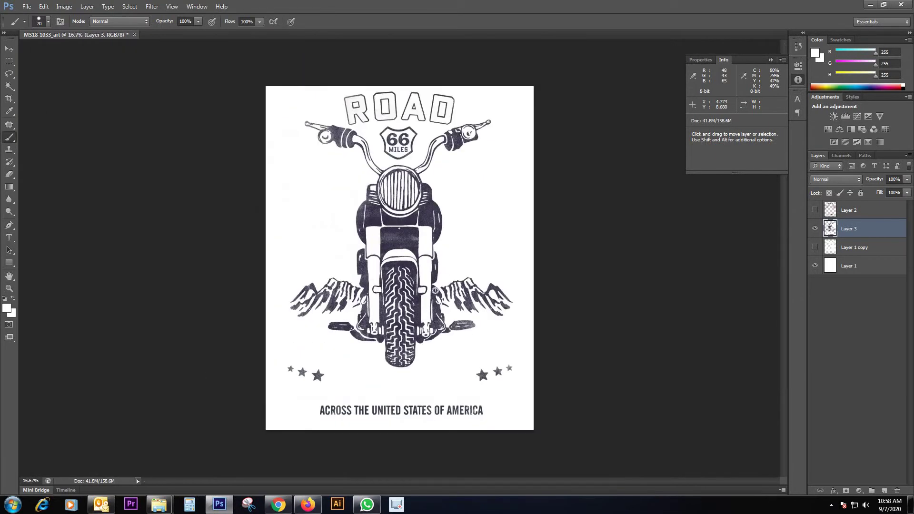
click(815, 210)
click(815, 229)
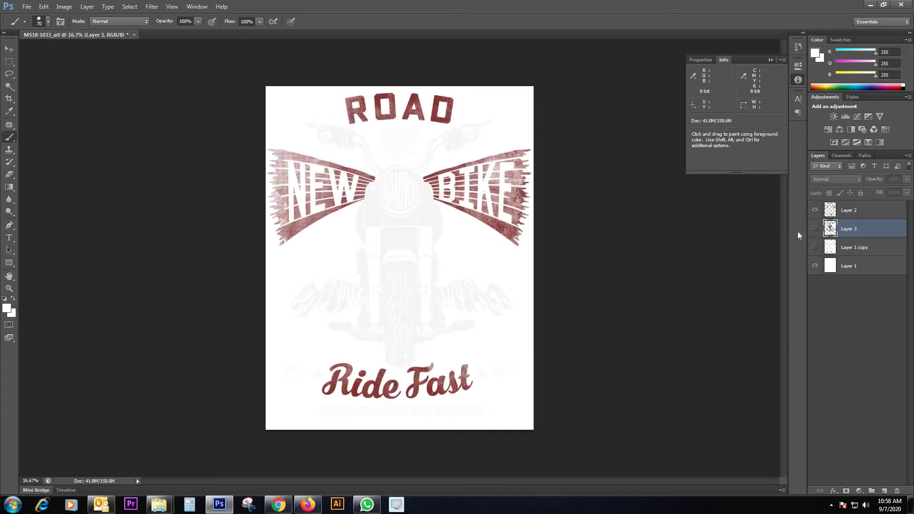
Begin a Pen tool path left of the faint mountains and bring it up to the inner end of the lower NEW ray
key(ctrl+plus)
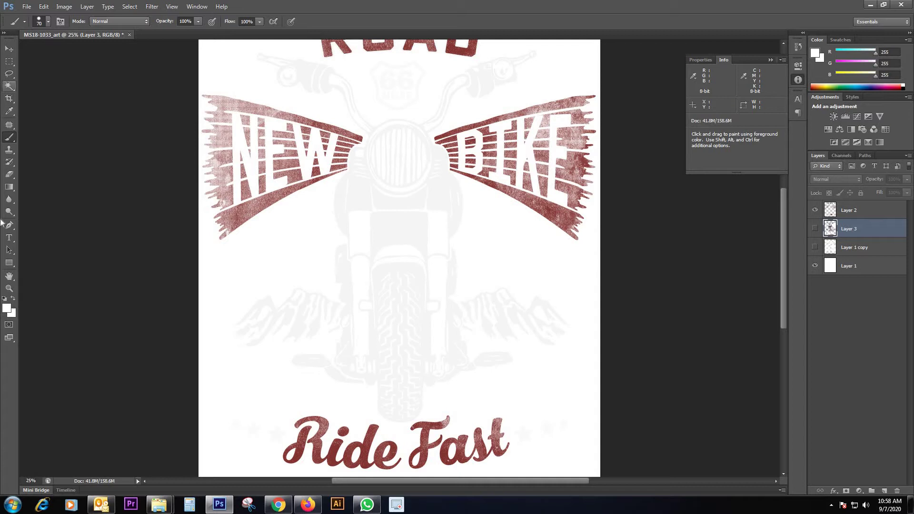
key(p)
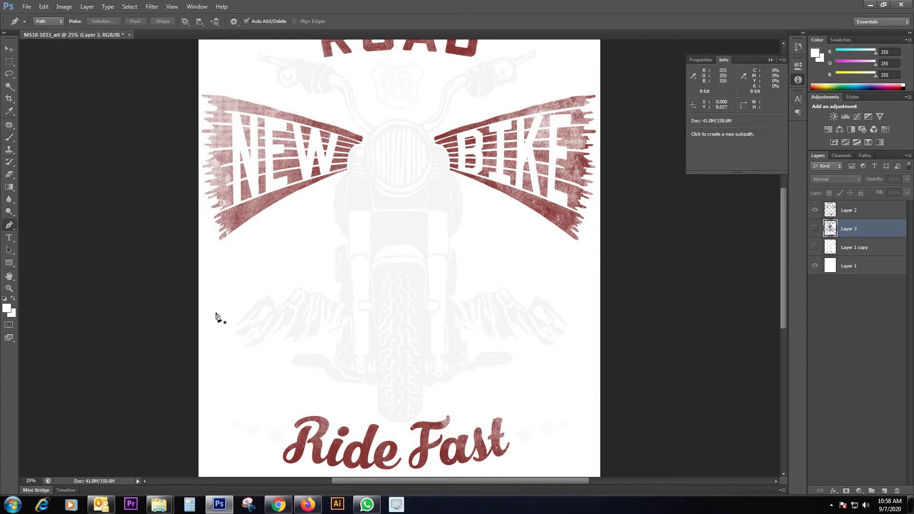
click(273, 276)
click(317, 200)
drag(336, 189, 329, 250)
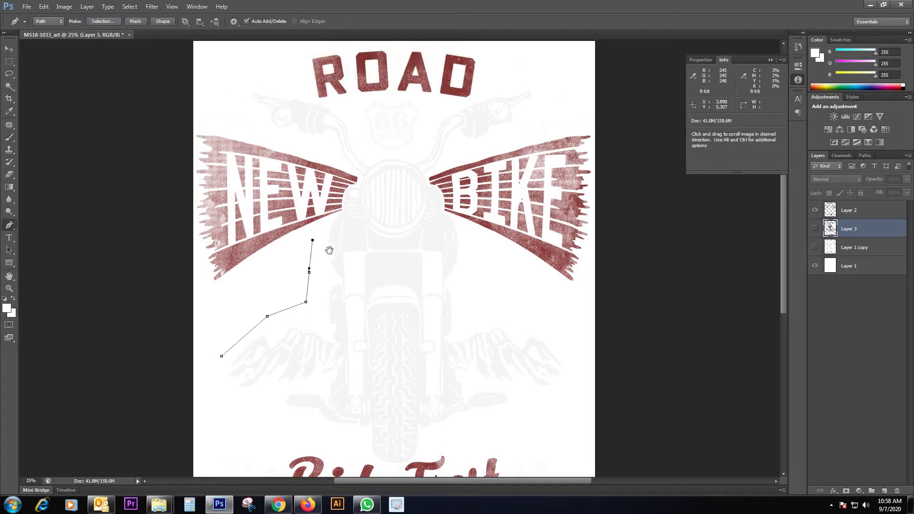
key(ctrl+plus)
key(ctrl+plus)
key(ctrl+plus)
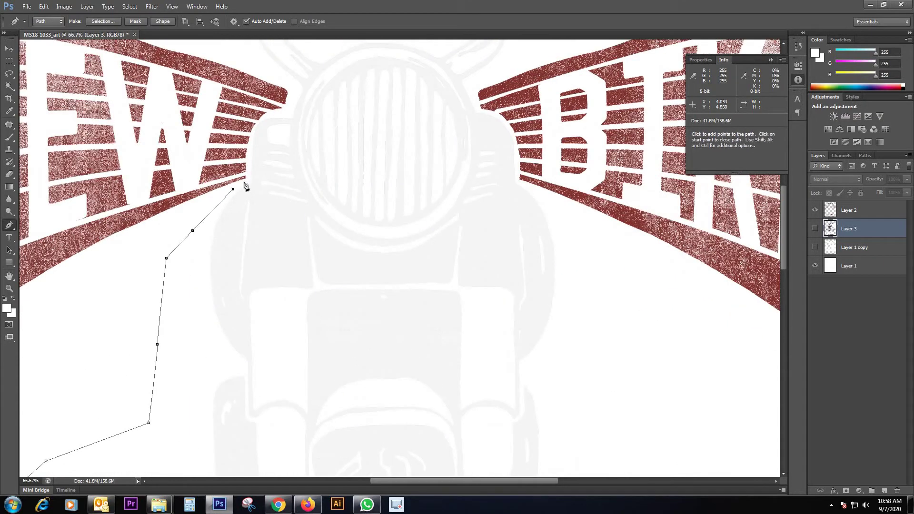
Continue the Pen tool path along the curved inner ends of the NEW rays and around the uppermost ray's tip
click(246, 182)
key(ctrl+plus)
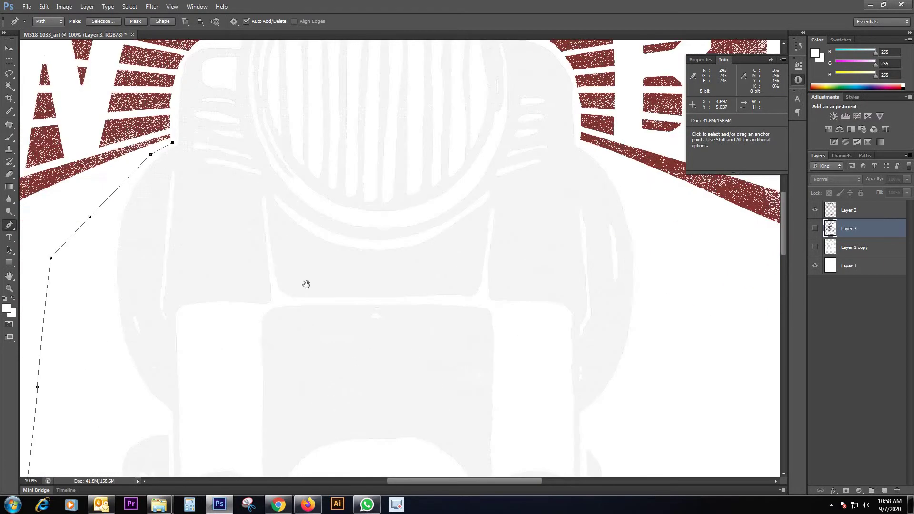
mouse_move(243, 253)
mouse_down()
mouse_move(246, 270)
mouse_move(244, 236)
mouse_up()
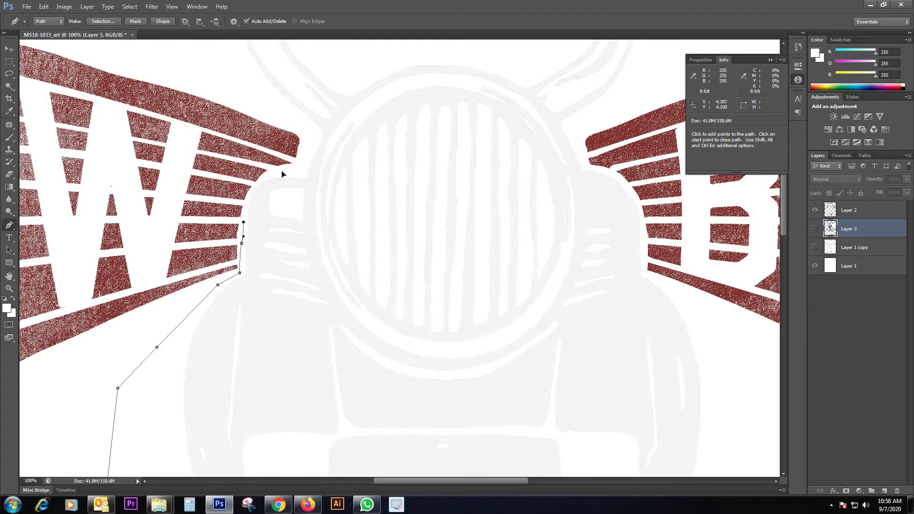
drag(304, 164, 308, 170)
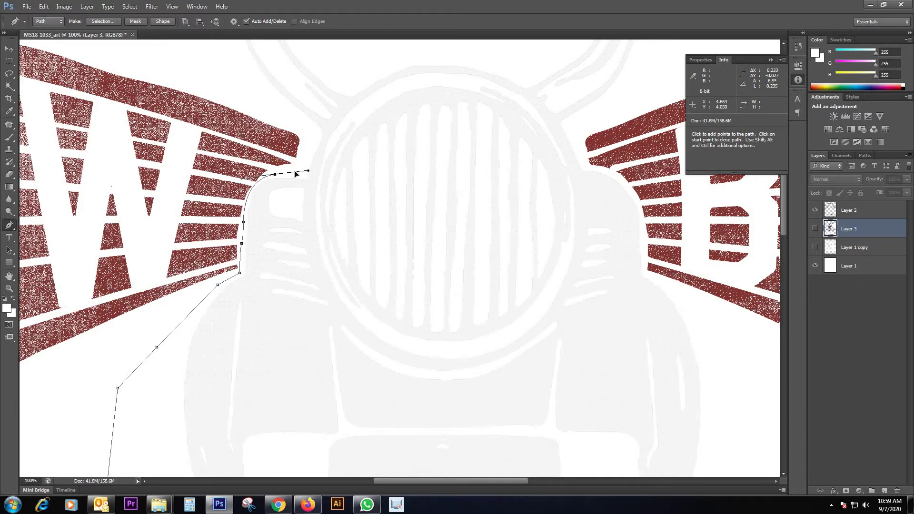
click(311, 141)
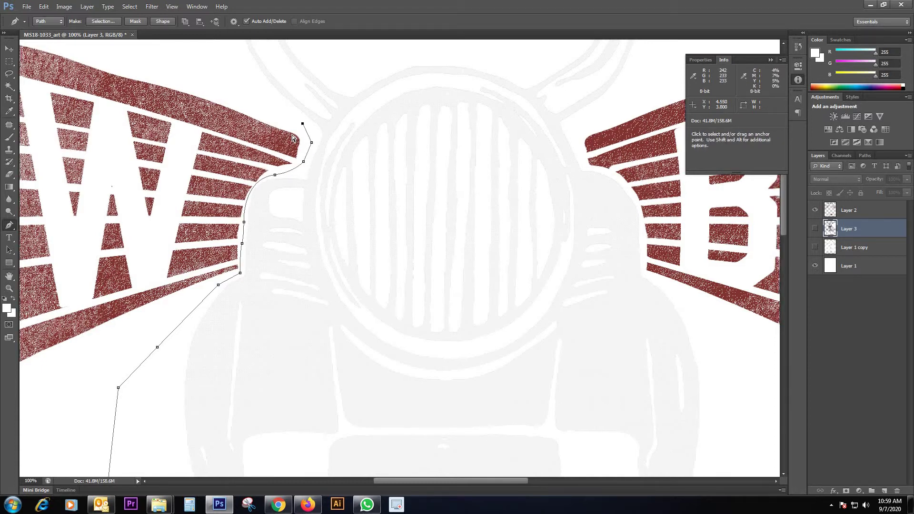
Extend the path around both faint handlebars, passing beneath ROAD, and down to the inner tip of the top BIKE ray
key(ctrl+minus)
key(ctrl+minus)
key(ctrl+minus)
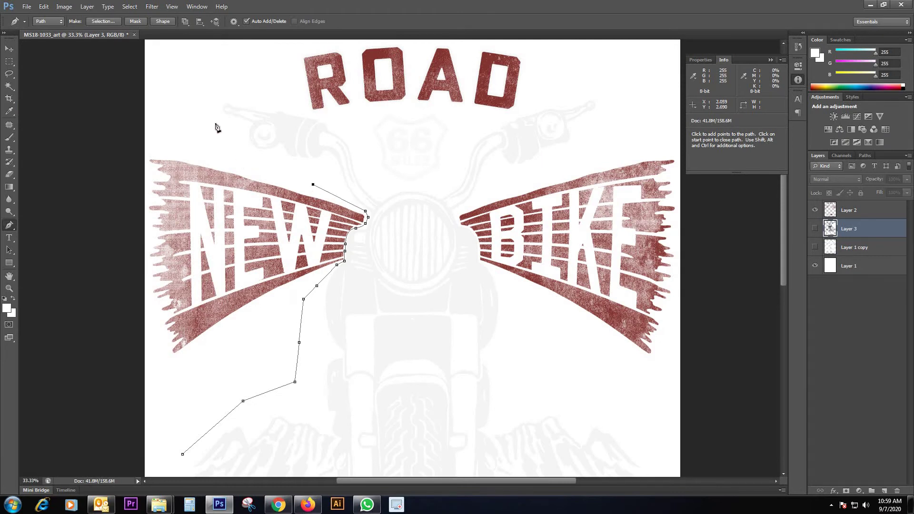
click(219, 123)
click(291, 109)
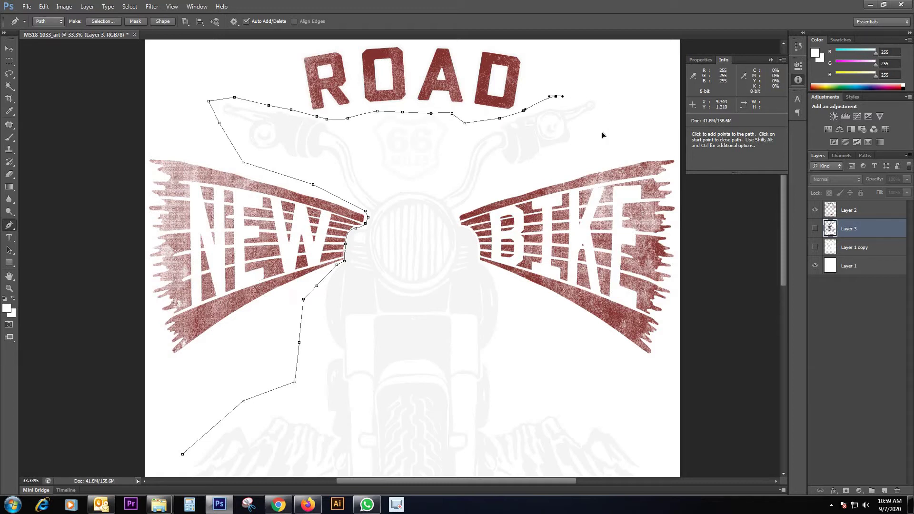
click(471, 198)
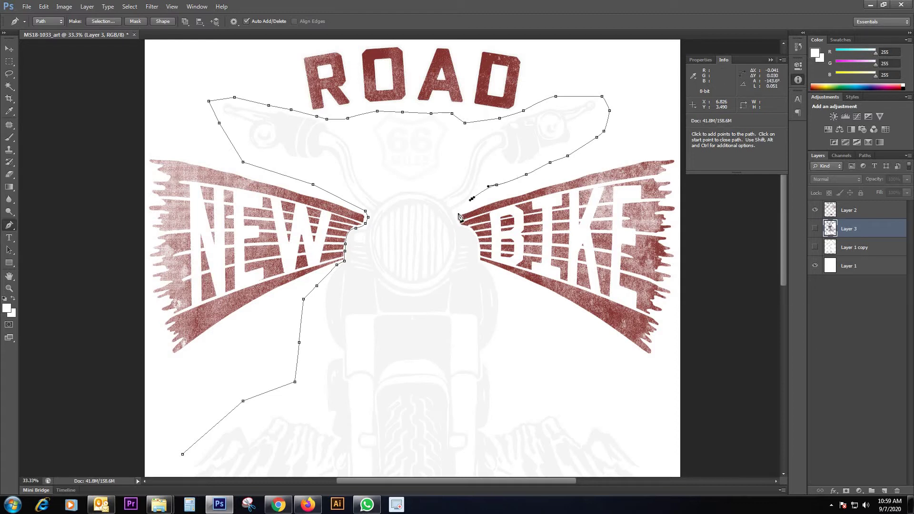
Trace the path closely along the curved inner ends of the BIKE rays to the lowest ray
key(ctrl+plus)
key(ctrl+plus)
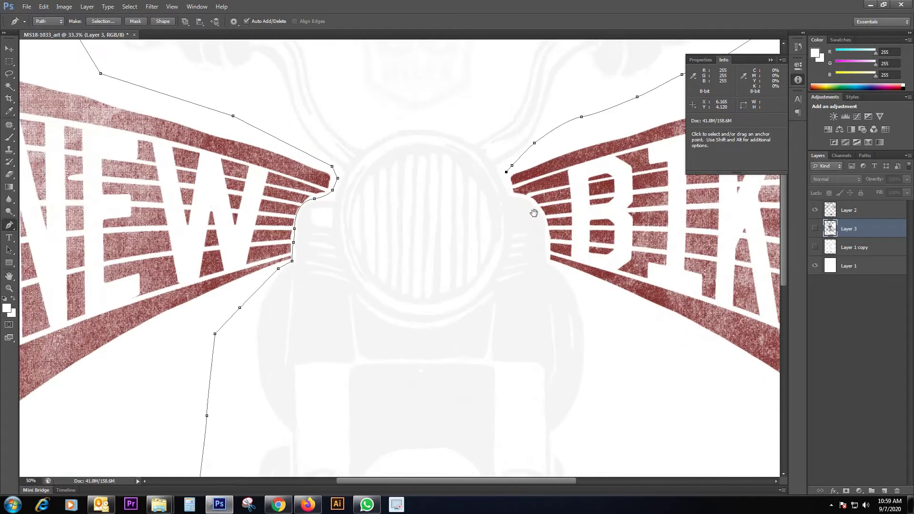
drag(567, 217, 305, 252)
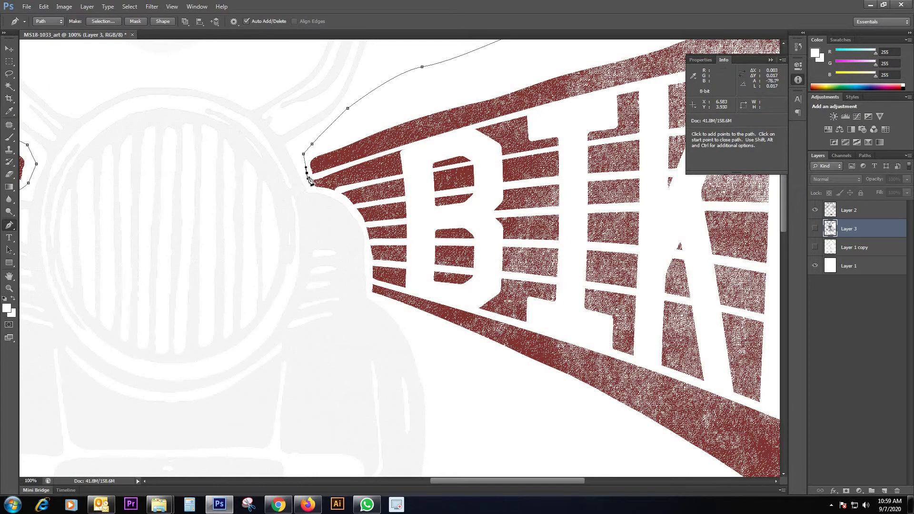
click(307, 180)
click(333, 195)
click(342, 199)
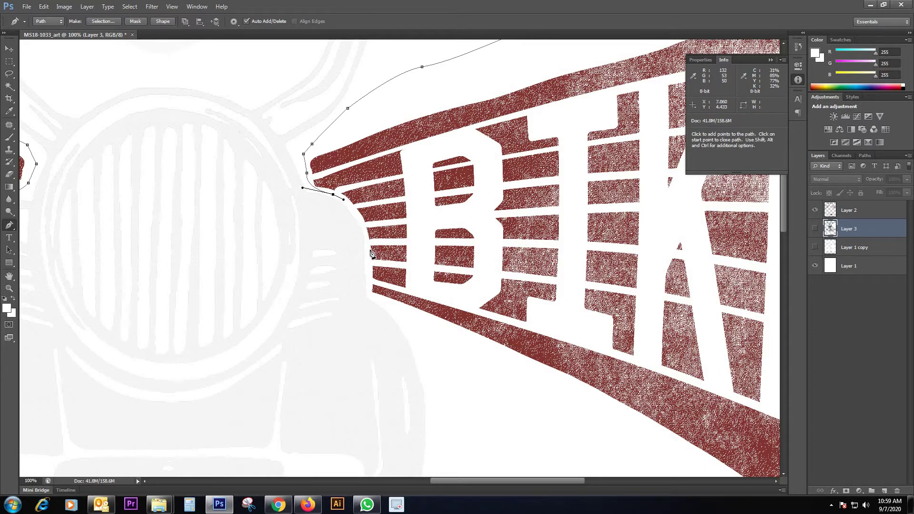
drag(369, 251, 372, 295)
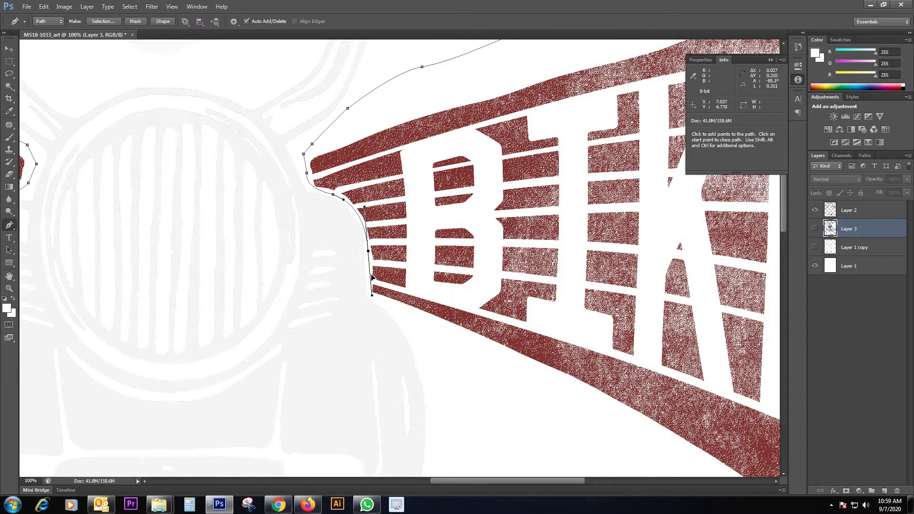
click(368, 288)
drag(379, 300, 389, 305)
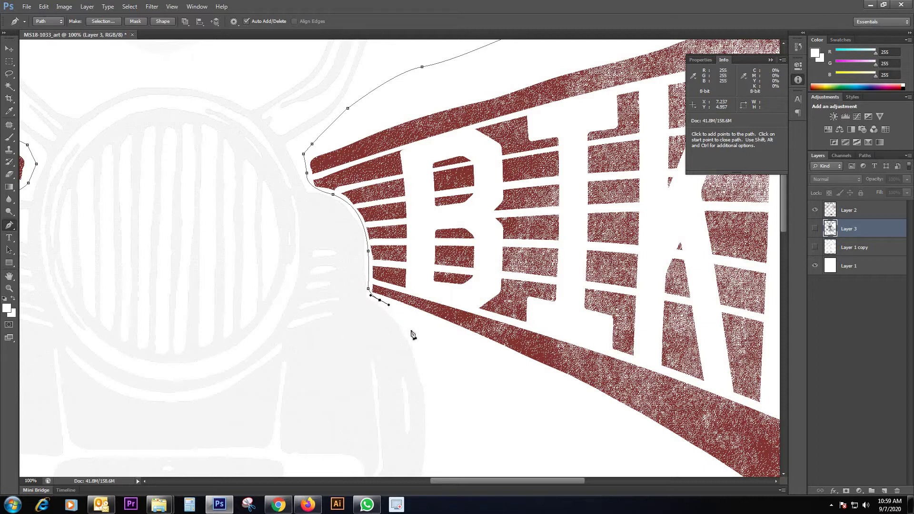
Bring the path down the faint motorcycle's side below BIKE to just above the mountains
click(402, 323)
click(418, 344)
scroll(414, 333, down, 5)
scroll(409, 285, right, 1)
click(404, 244)
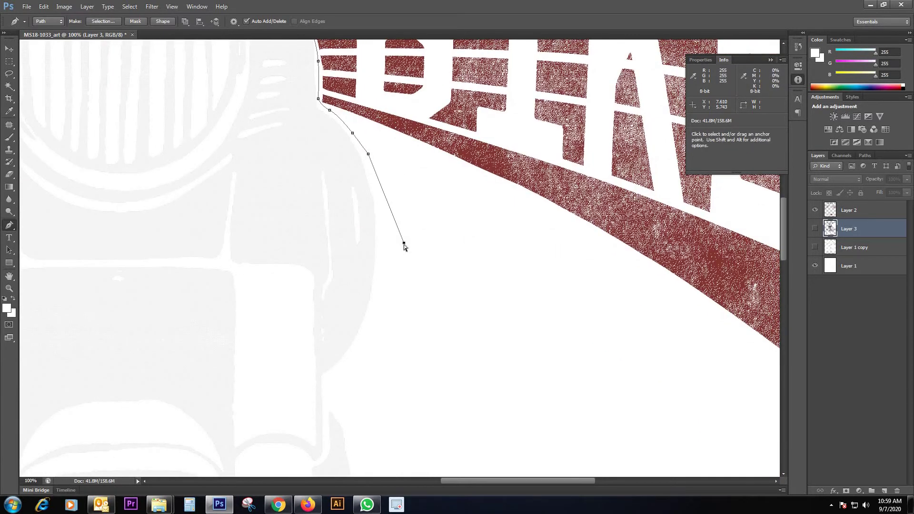
key(ctrl+minus)
key(ctrl+minus)
drag(548, 398, 542, 241)
click(408, 194)
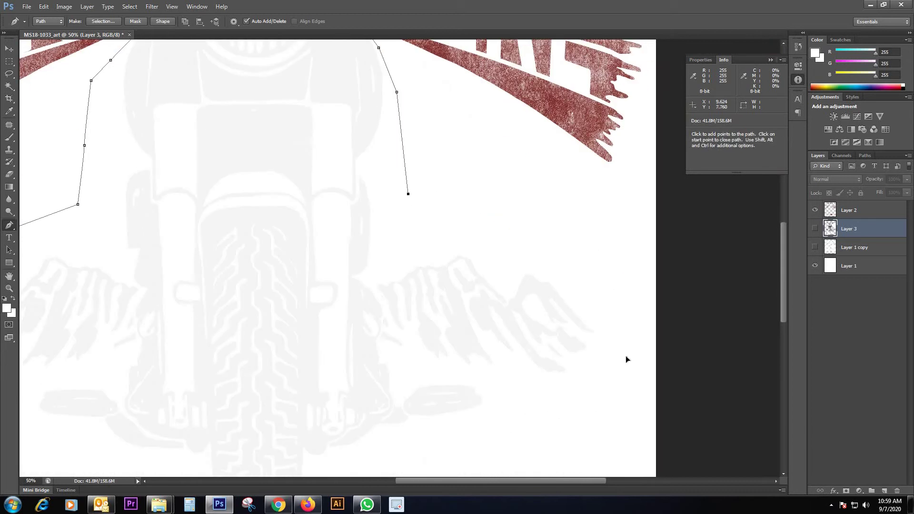
Route the path around the faint mountains below BIKE and back in above the word "Fast"
click(540, 235)
click(589, 261)
click(625, 317)
click(624, 366)
scroll(499, 309, down, 4)
scroll(470, 336, left, 1)
click(465, 333)
click(365, 350)
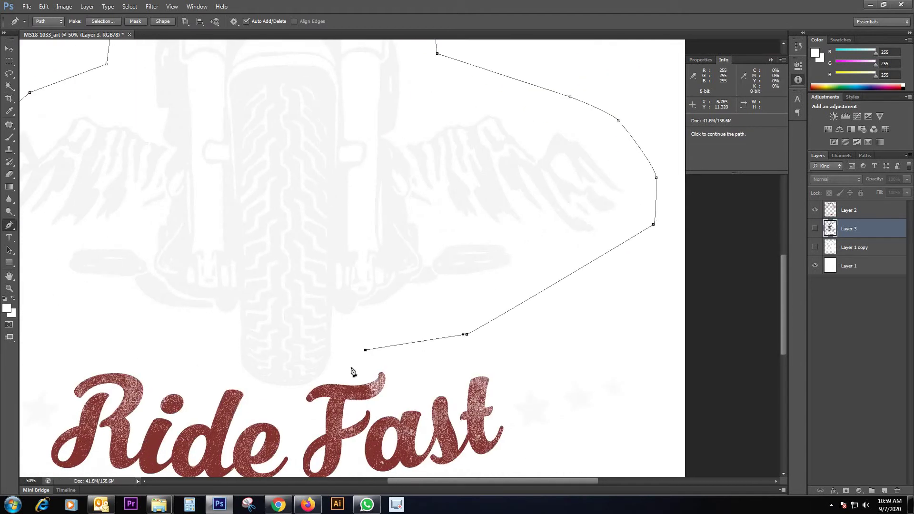
Run the path under the faint tyre above "Ride Fast", around the mountains on the NEW side, and close it at its start
click(320, 380)
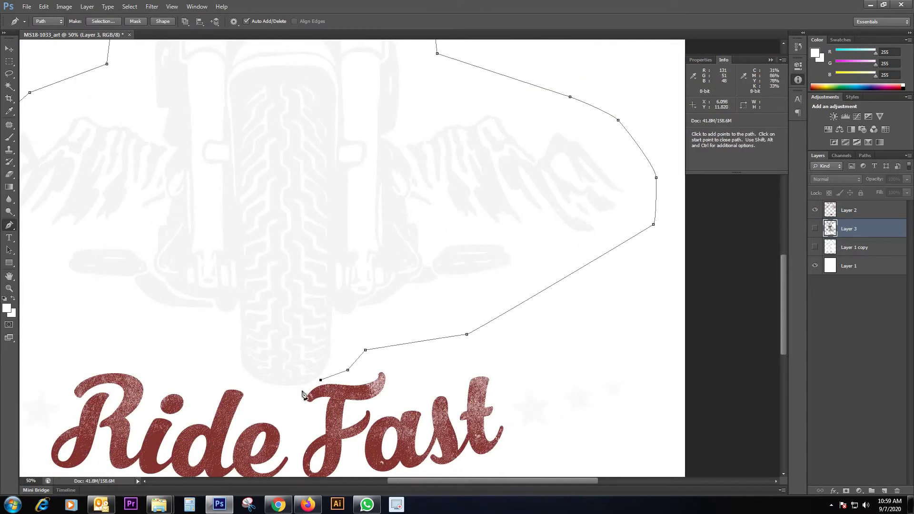
click(302, 390)
click(276, 391)
click(259, 385)
click(235, 368)
click(213, 357)
scroll(244, 320, left, 3)
drag(85, 199, 85, 193)
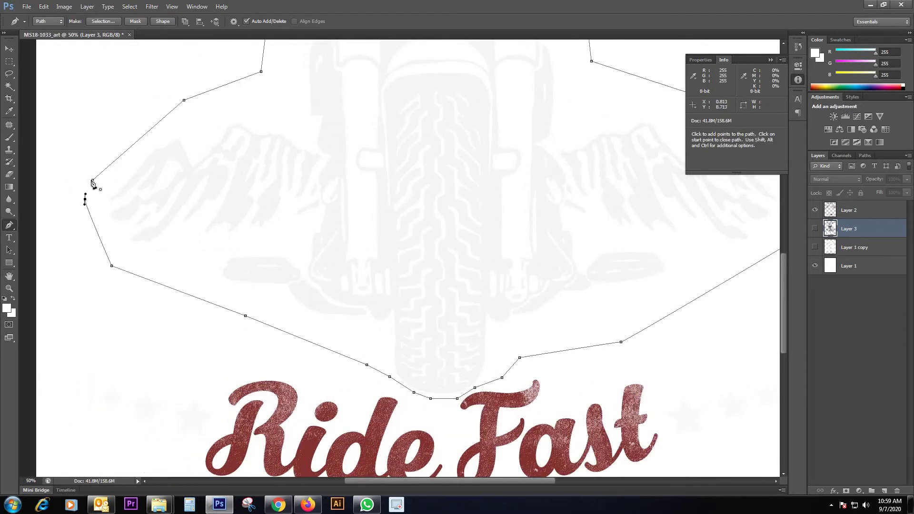
key(ctrl+minus)
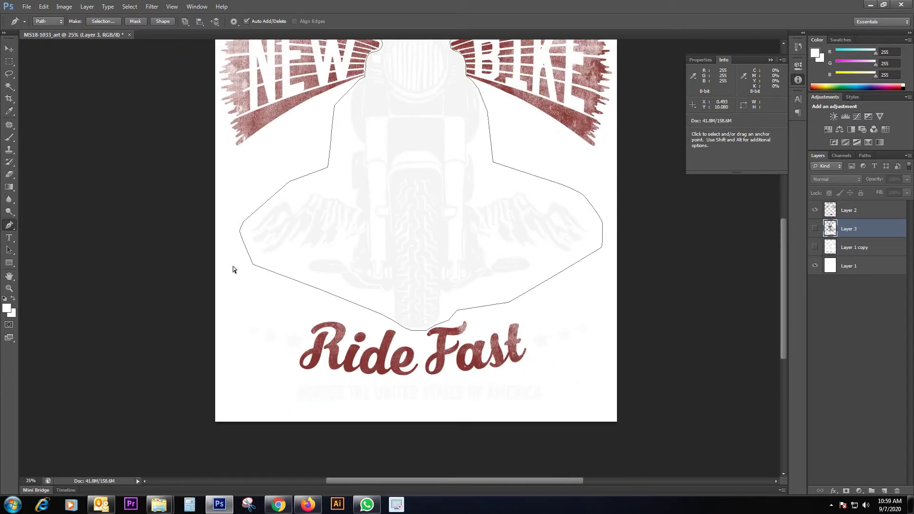
Convert the closed path to a selection, fill it with white on Layer 2, and deselect
key(ctrl+Return)
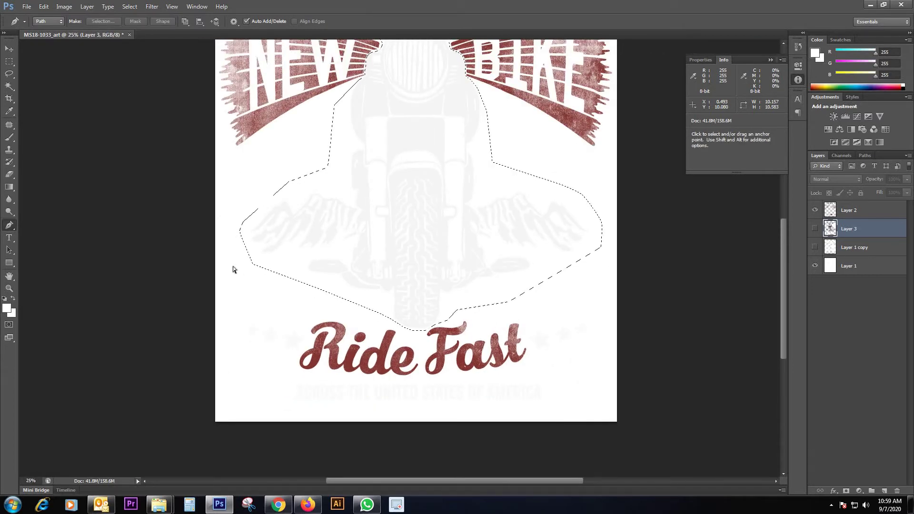
click(828, 212)
key(Delete)
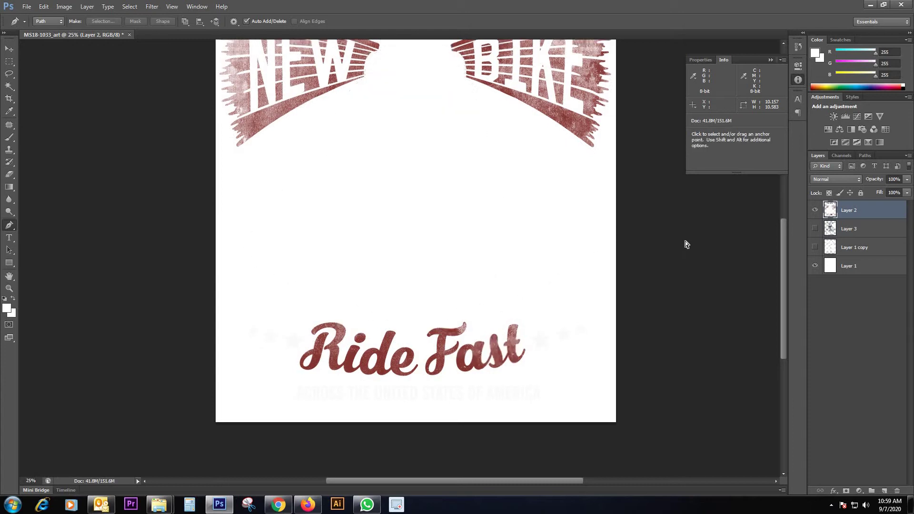
key(ctrl+minus)
key(m)
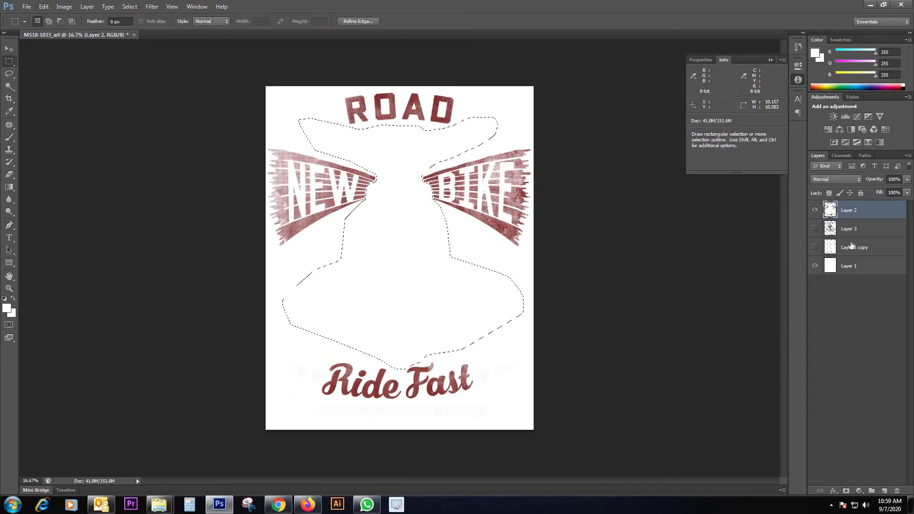
key(ctrl+d)
Toggle Layer 3's visibility to compare it with the cleaned red artwork, leaving Layer 3 hidden
click(814, 229)
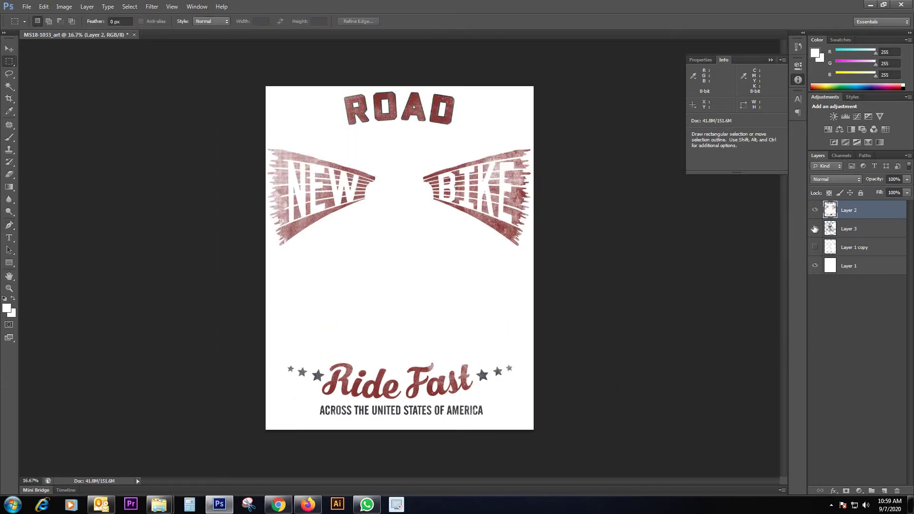
click(814, 229)
click(814, 229)
click(814, 229)
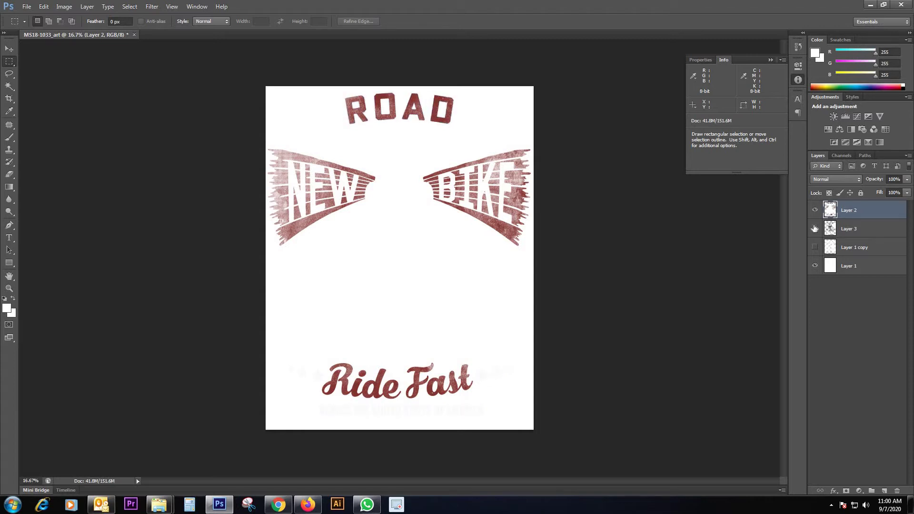
Select the faint "ACROSS THE UNITED STATES OF AMERICA" line on Layer 2, fill it with white, and deselect
drag(428, 418, 592, 307)
key(m)
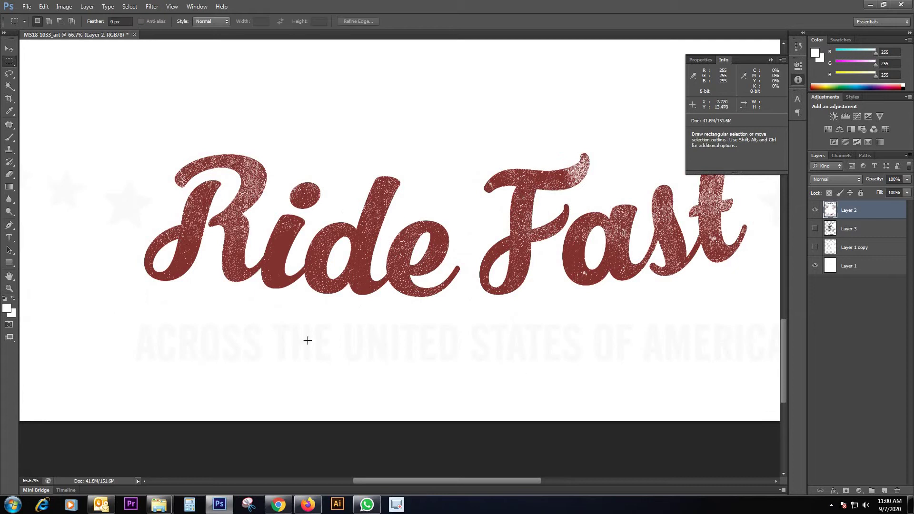
drag(119, 312, 338, 343)
drag(785, 393, 733, 387)
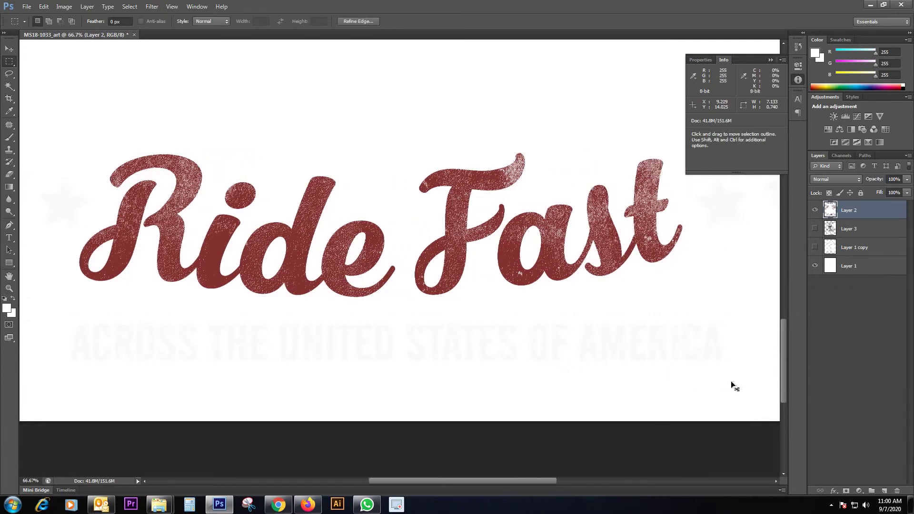
key(ctrl+BackSpace)
key(ctrl+d)
Select the faint stars beside "Fast" on Layer 2, fill the area with white, and deselect
drag(557, 357, 372, 424)
drag(666, 203, 502, 333)
key(Delete)
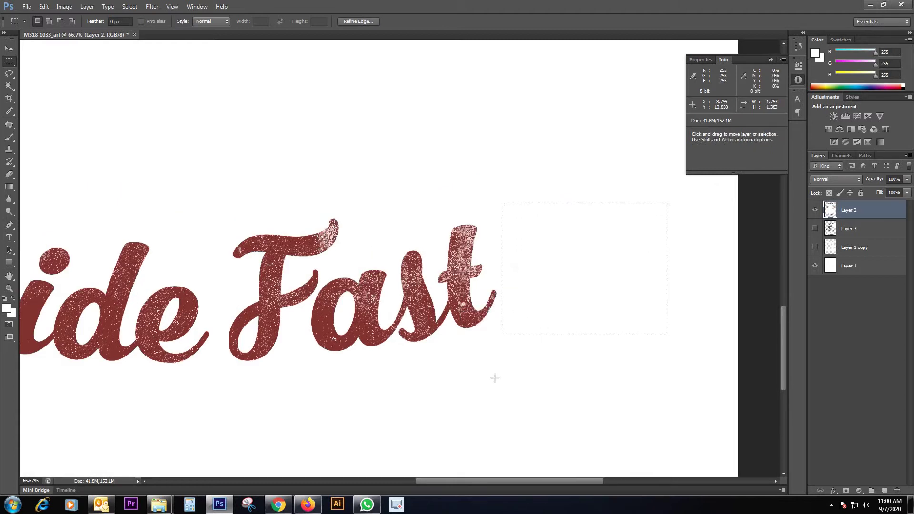
key(ctrl+d)
Select the faint stars beside "Ride" on Layer 2, fill the area with white, and deselect
drag(400, 308, 759, 283)
drag(76, 176, 260, 271)
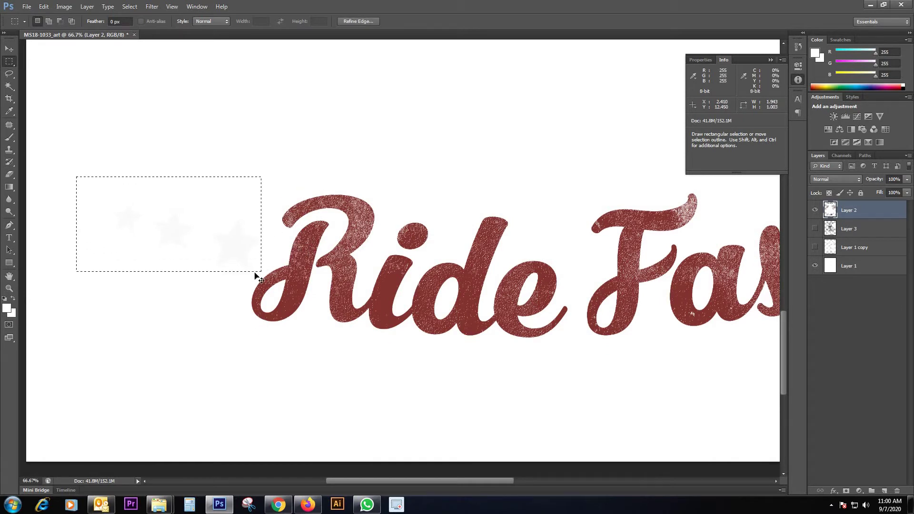
key(ctrl+minus)
key(ctrl+minus)
key(ctrl+minus)
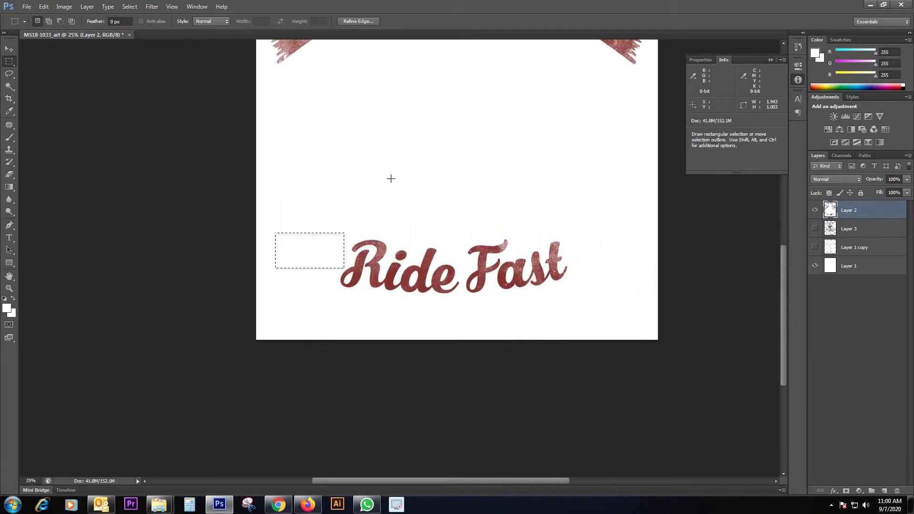
key(ctrl+d)
key(ctrl+0)
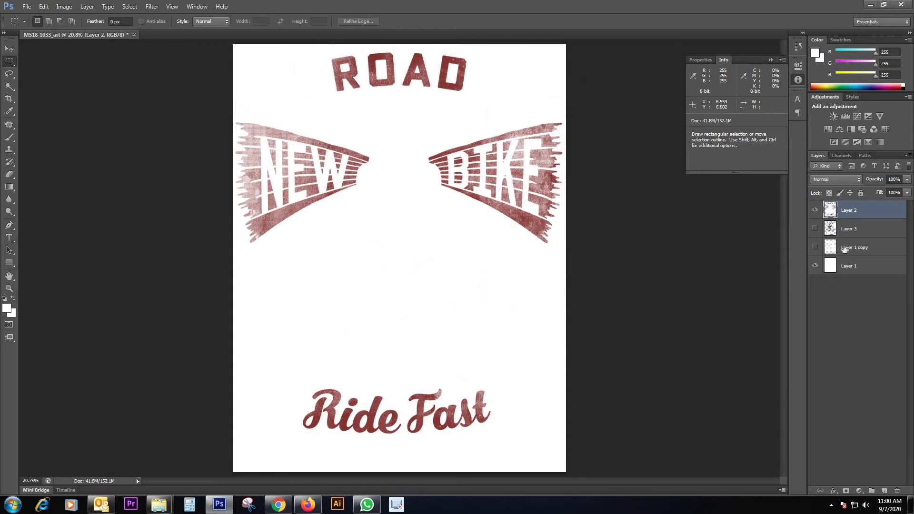
Show Layer 3, then rename Layer 2 as RED and Layer 3 as BLUE
click(815, 229)
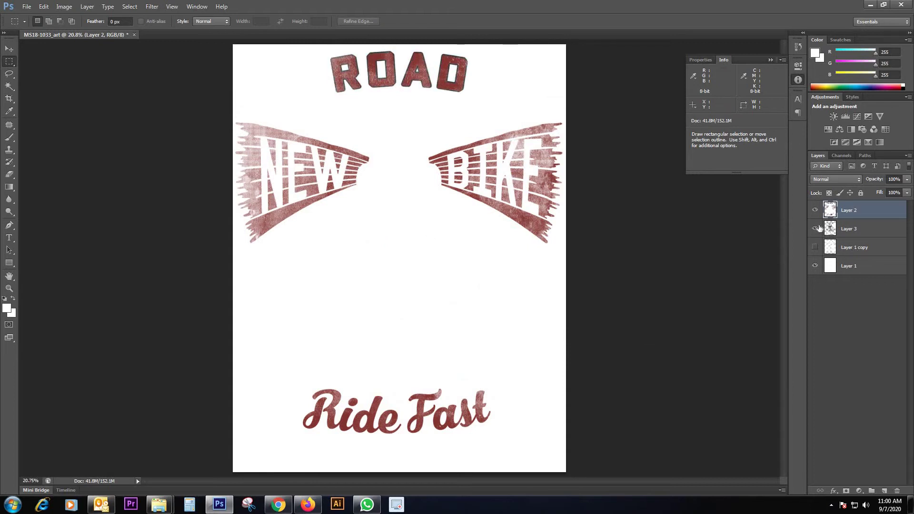
click(815, 210)
click(815, 211)
text(RED)
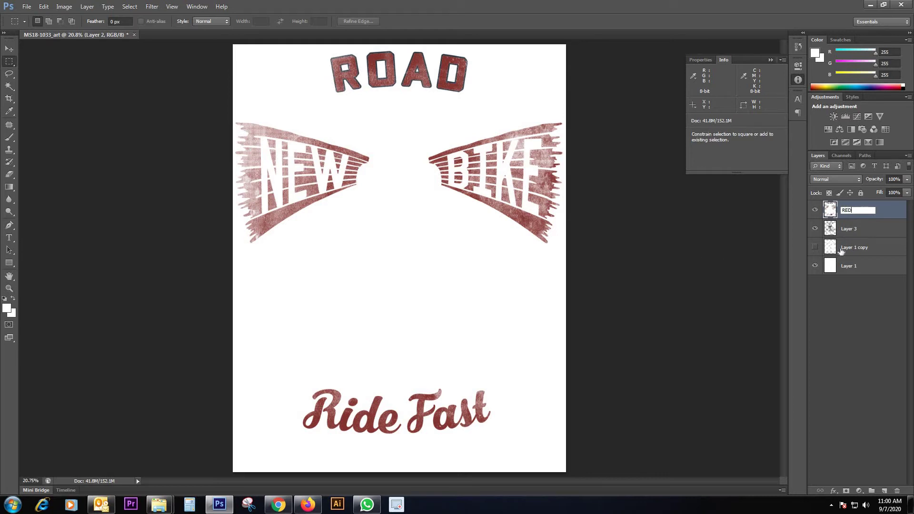
key(Tab)
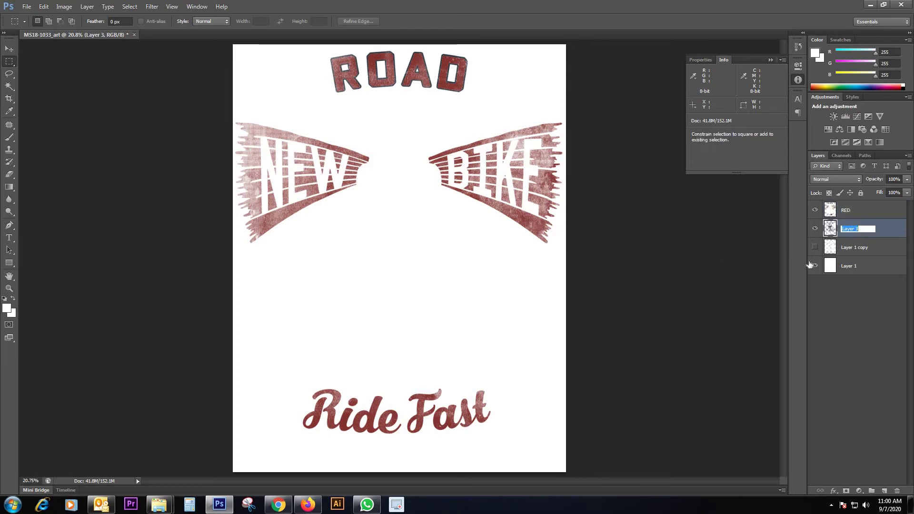
click(848, 304)
Delete the Layer 1 copy layer and check the BLUE and RED layers by toggling their visibility
drag(837, 248, 898, 490)
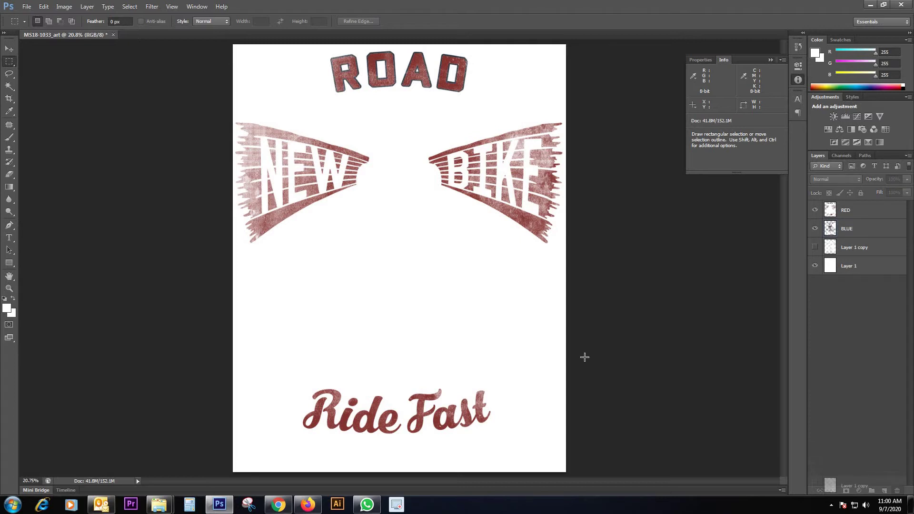
click(815, 228)
click(815, 229)
click(815, 210)
click(815, 209)
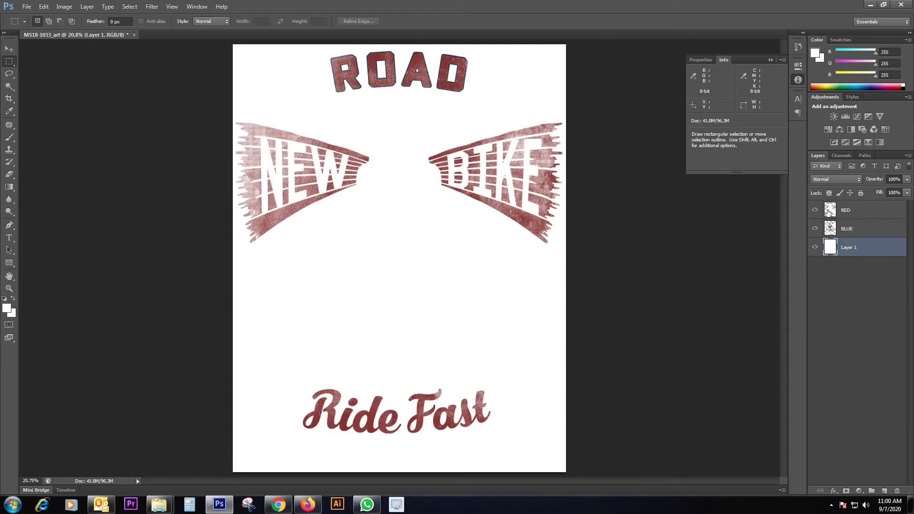
Set the RED layer's blending mode to Multiply
click(828, 212)
click(835, 179)
click(828, 204)
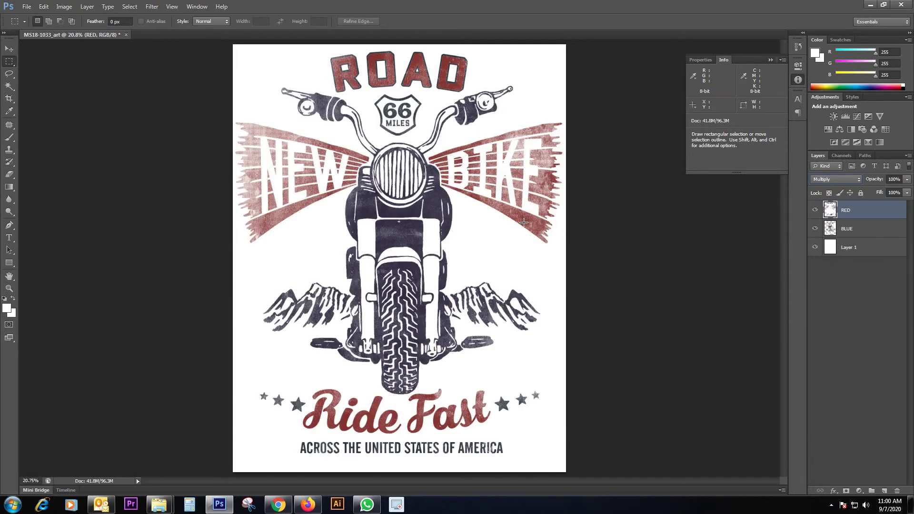
Save the artwork as Separation 01 in Photoshop format, layers included, in the Test folder of WordPress_01 on drive F
key(ctrl+minus)
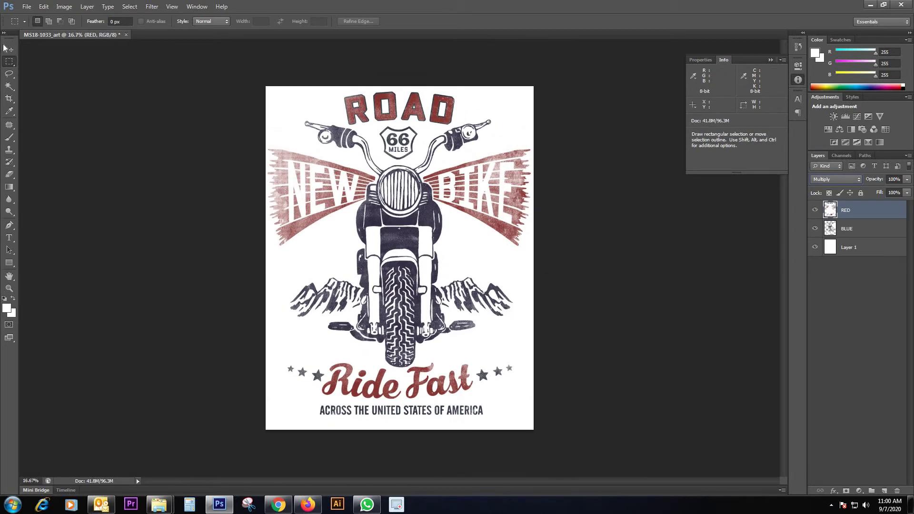
key(v)
key(ctrl+shift+s)
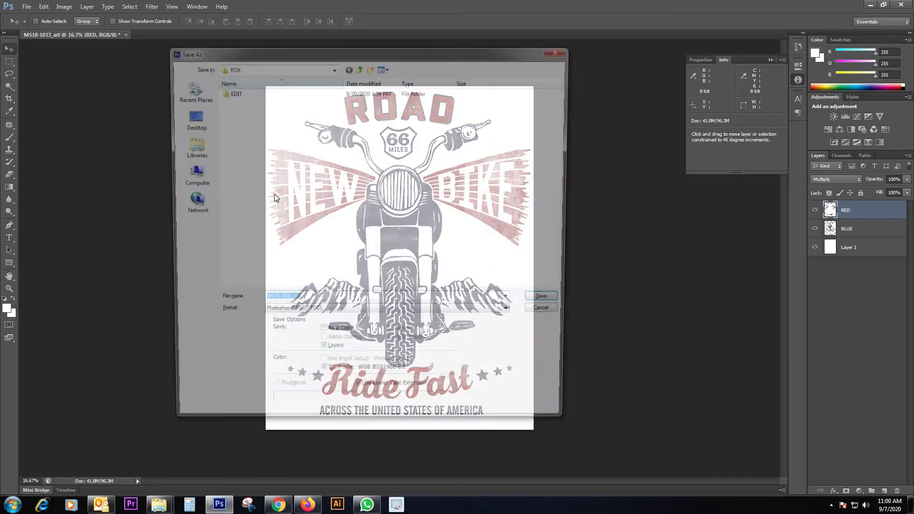
click(189, 125)
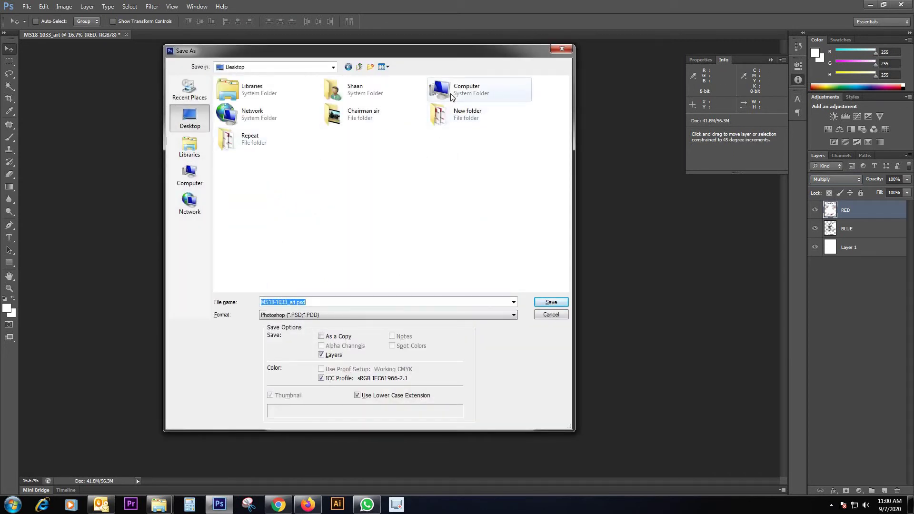
double_click(451, 97)
double_click(257, 125)
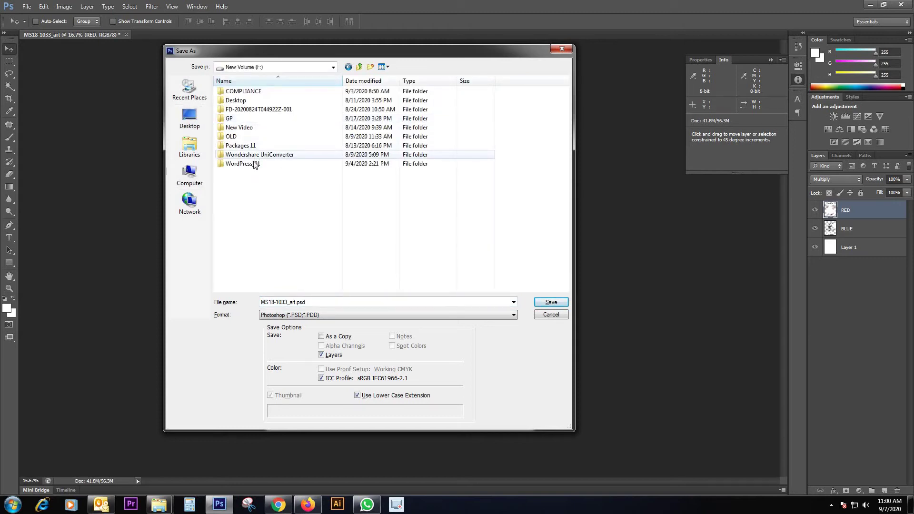
double_click(244, 164)
double_click(235, 101)
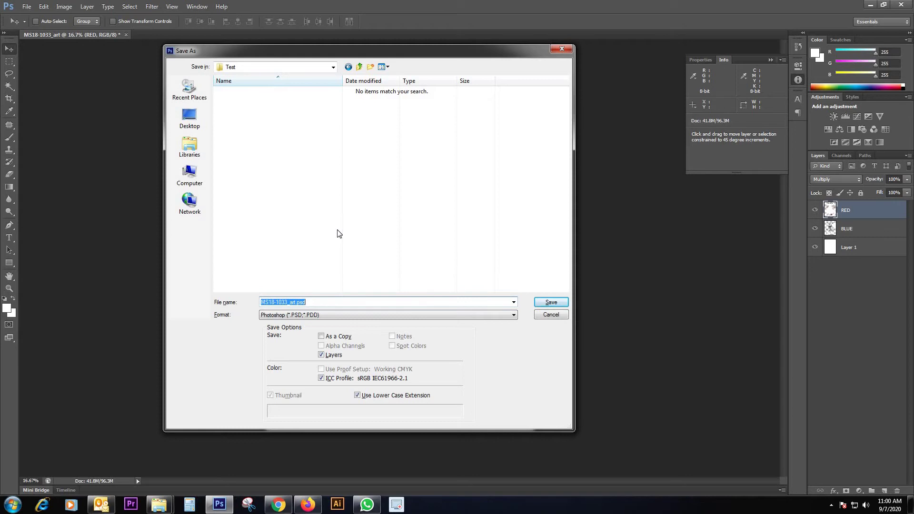
text(Separation 01)
key(Return)
key(Return)
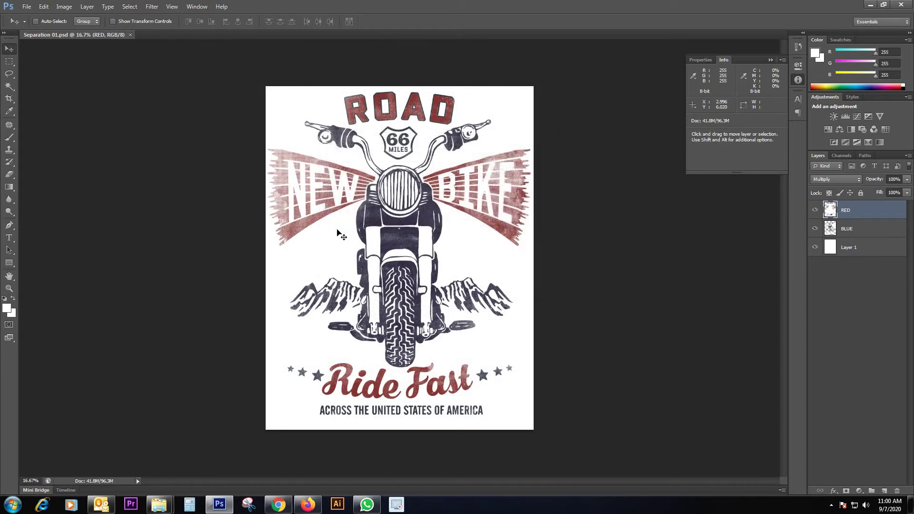
Launch Illustrator, then delete the white Layer 1 in the Photoshop file and undo the deletion
click(337, 504)
drag(912, 451, 897, 491)
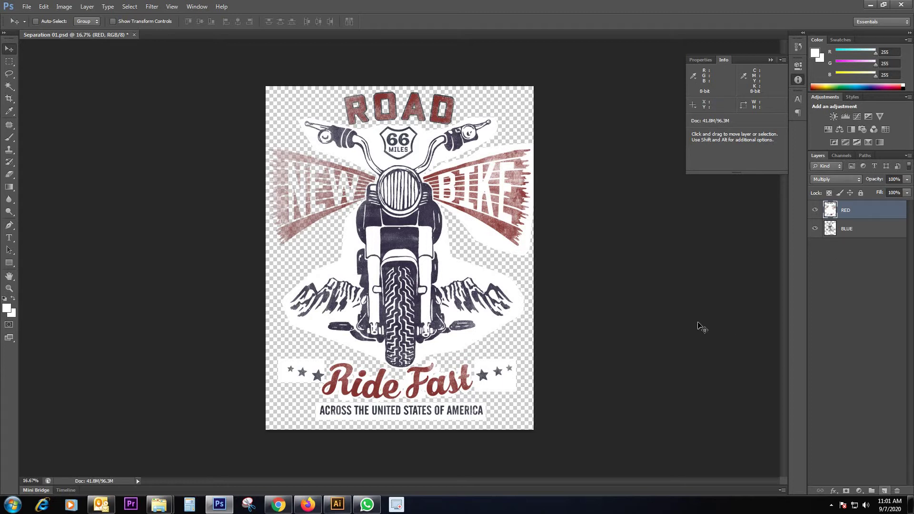
key(ctrl+z)
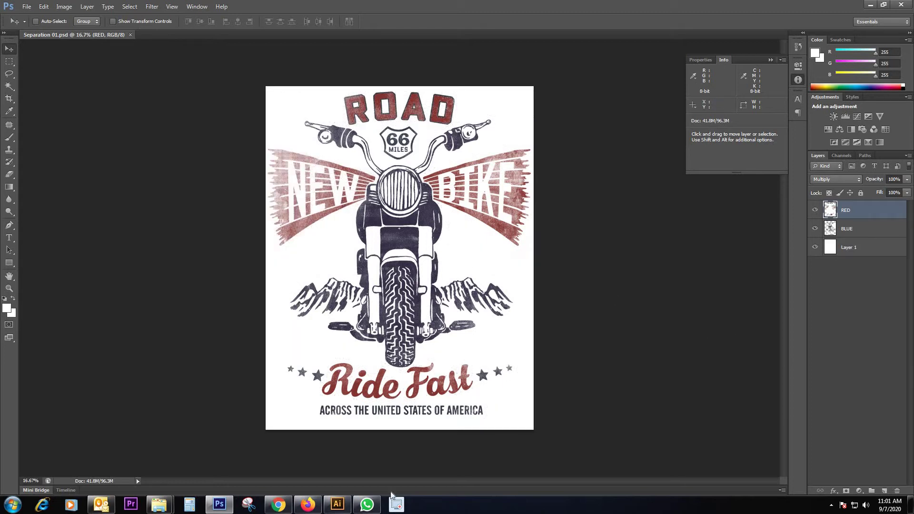
Switch to Illustrator and open Separation 01 from the Test folder, converting its layers to objects and importing hidden layers
click(337, 504)
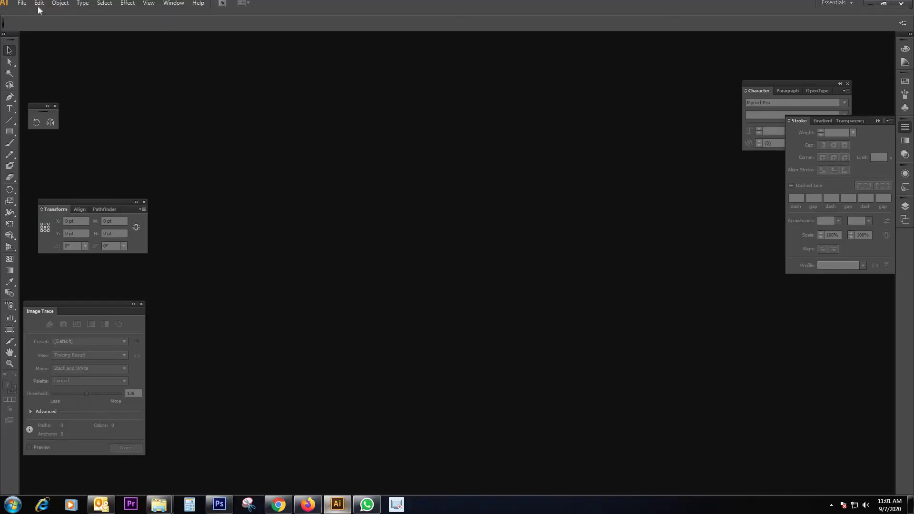
click(22, 3)
click(33, 35)
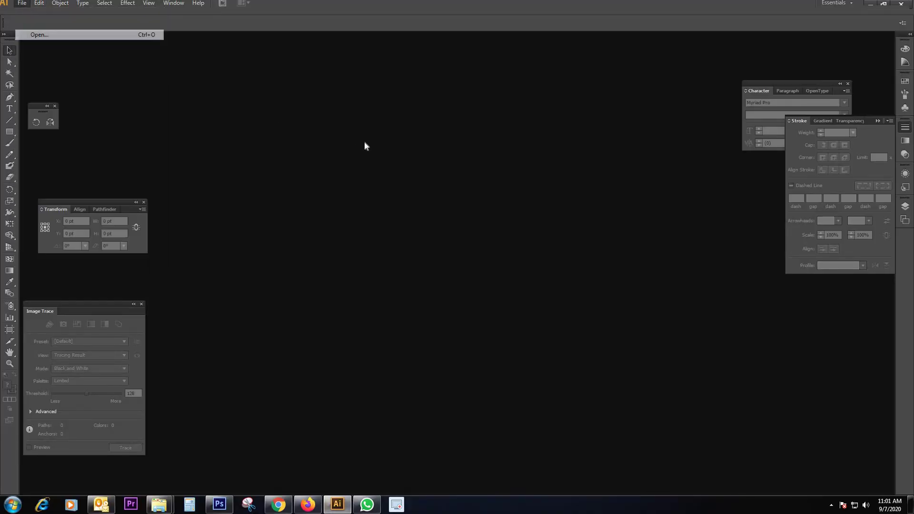
click(164, 193)
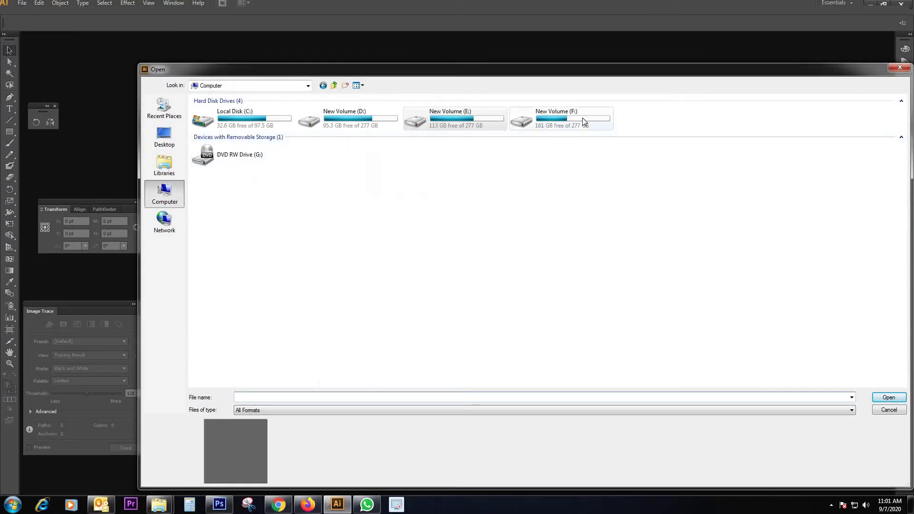
double_click(582, 118)
double_click(219, 182)
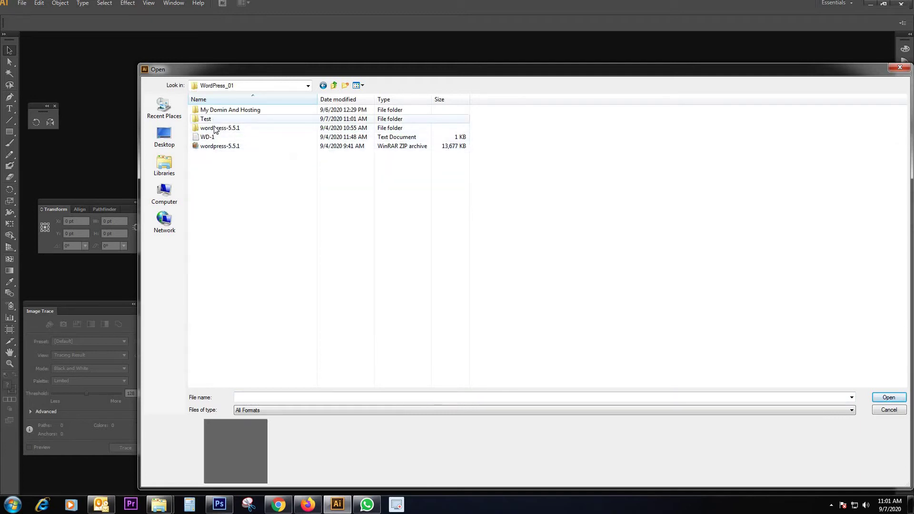
double_click(206, 119)
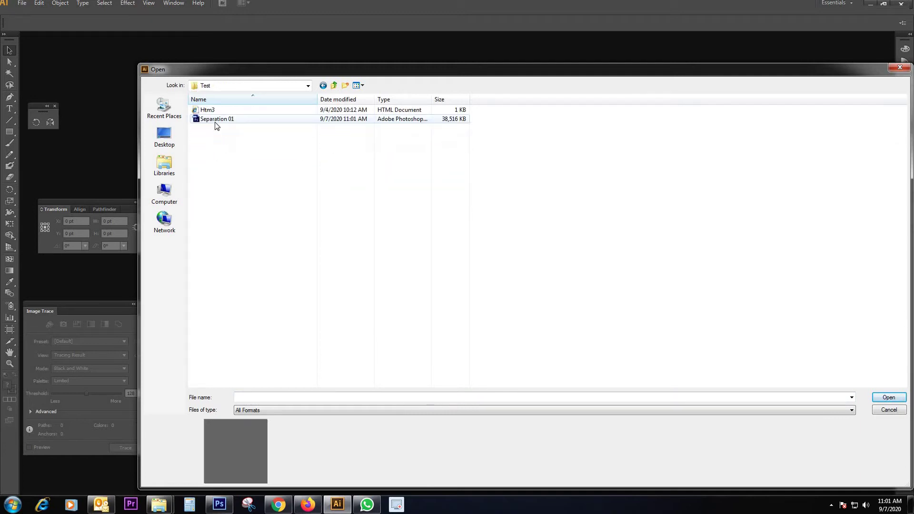
double_click(215, 120)
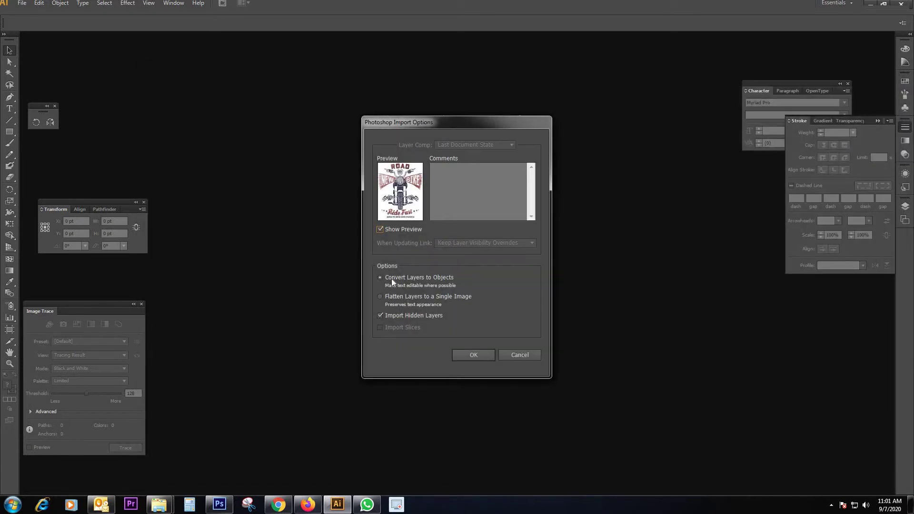
click(475, 353)
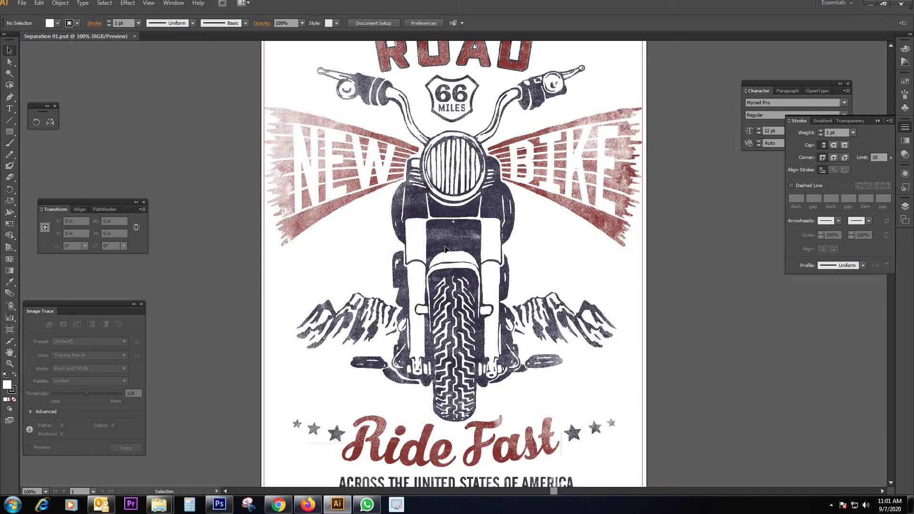
Try moving the red artwork image away from the blue one twice, undoing each move
drag(445, 248, 490, 260)
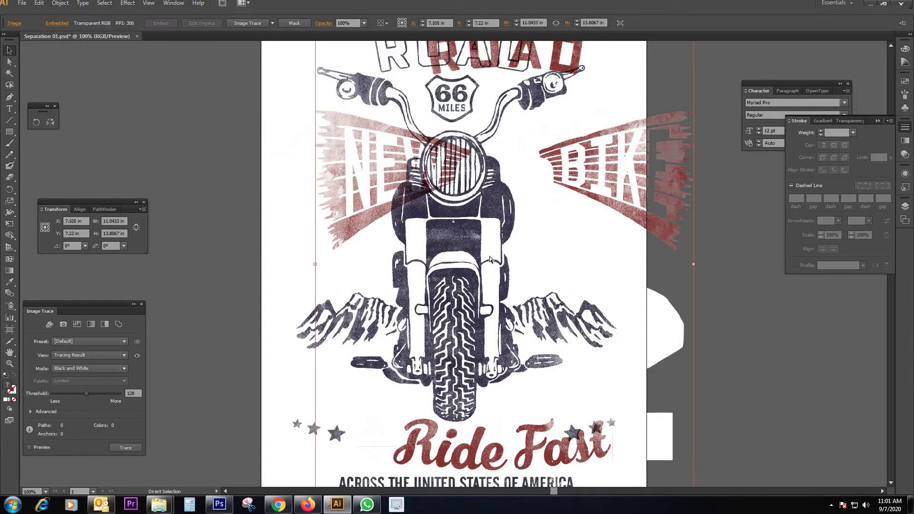
key(ctrl+z)
key(ctrl+minus)
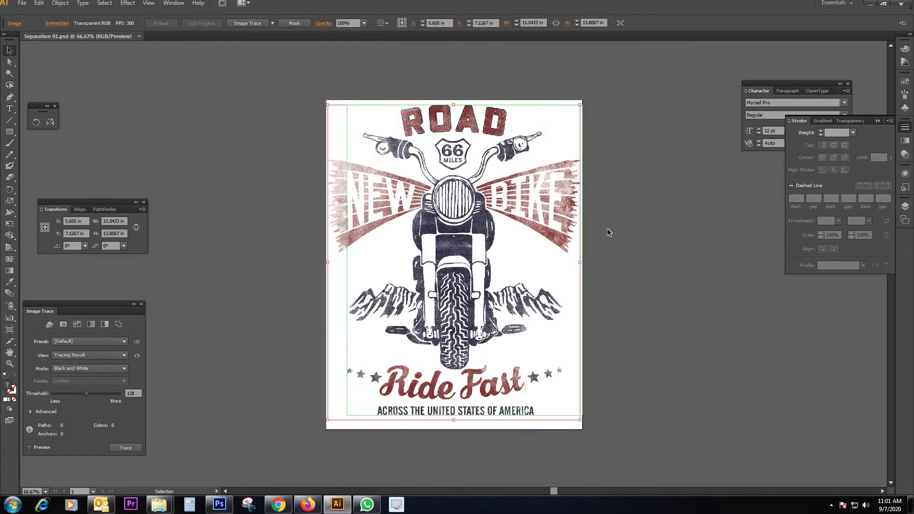
drag(467, 149, 329, 203)
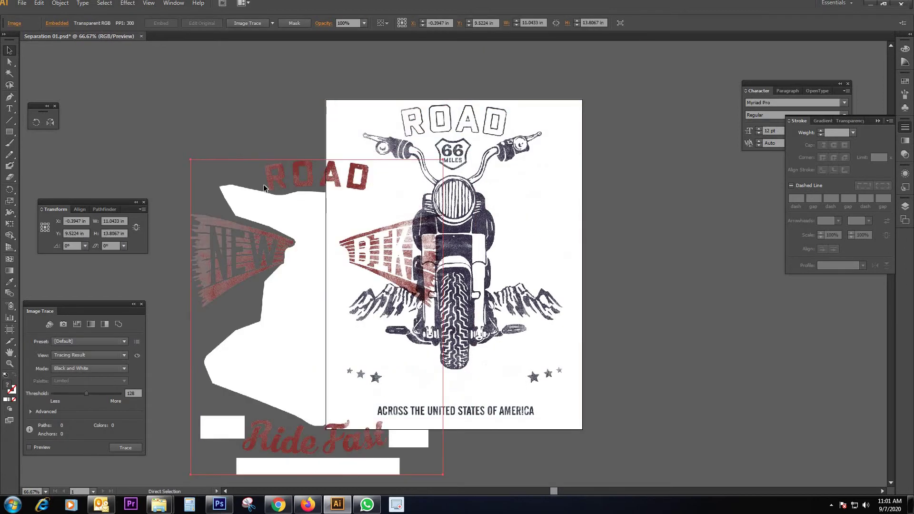
key(ctrl+z)
Resize the artboard to 13 in wide and 17 in high
click(10, 329)
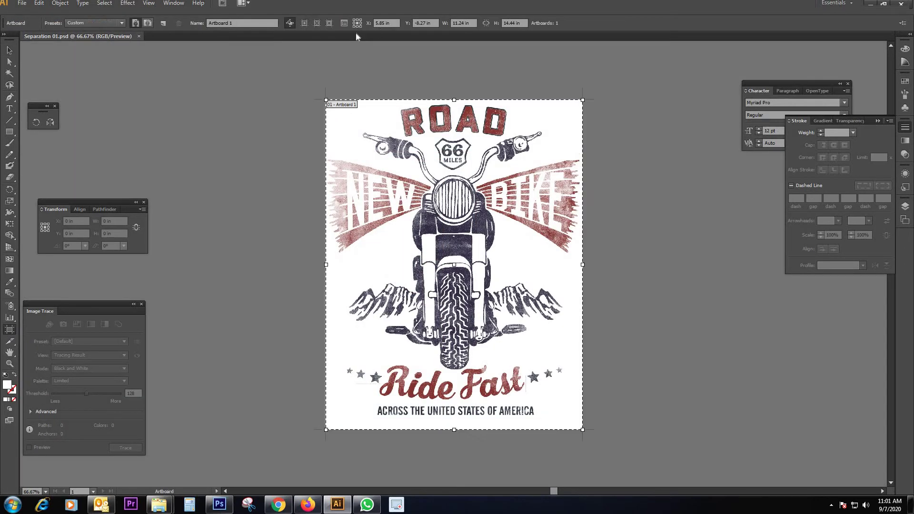
click(471, 22)
key(Tab)
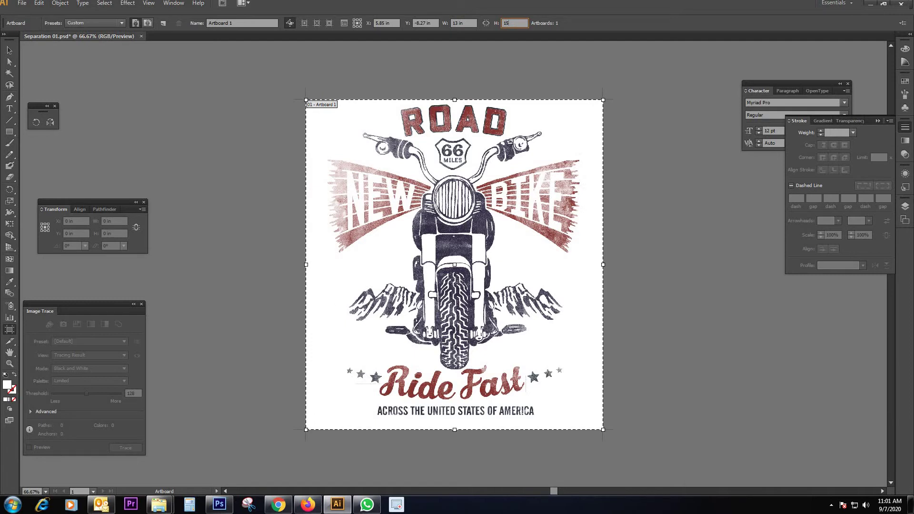
text(15)
key(Return)
click(494, 24)
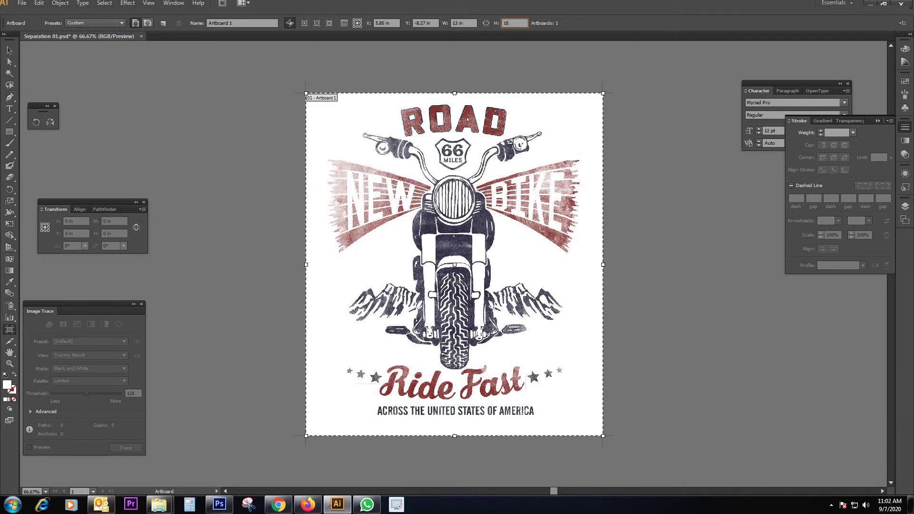
text(17)
key(Return)
click(7, 52)
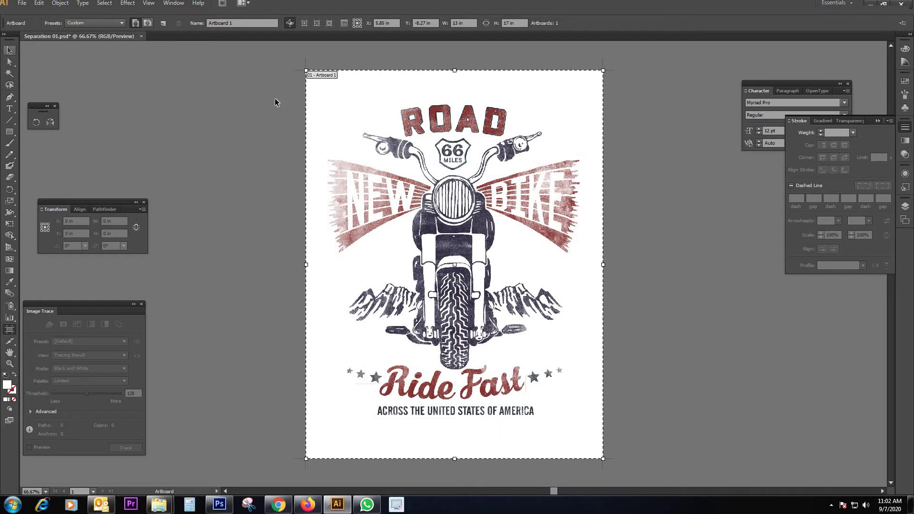
Draw a vertical line about 0.375 in long, centred above the word ROAD, and give it a black stroke
key(ctrl+plus)
scroll(116, 176, up, 3)
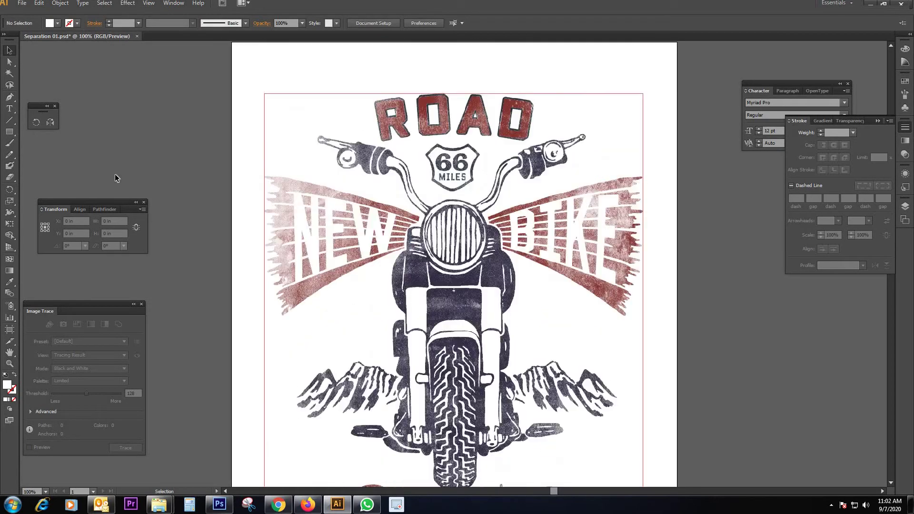
click(9, 120)
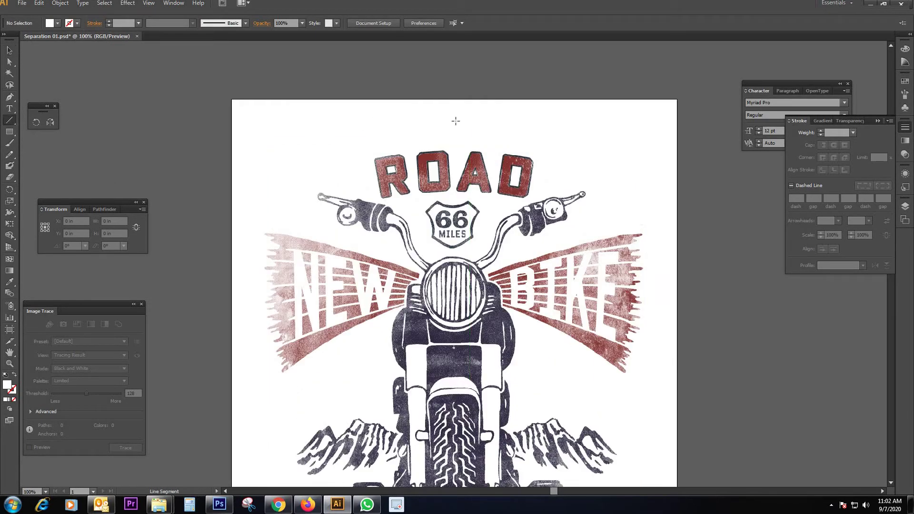
drag(454, 118, 454, 131)
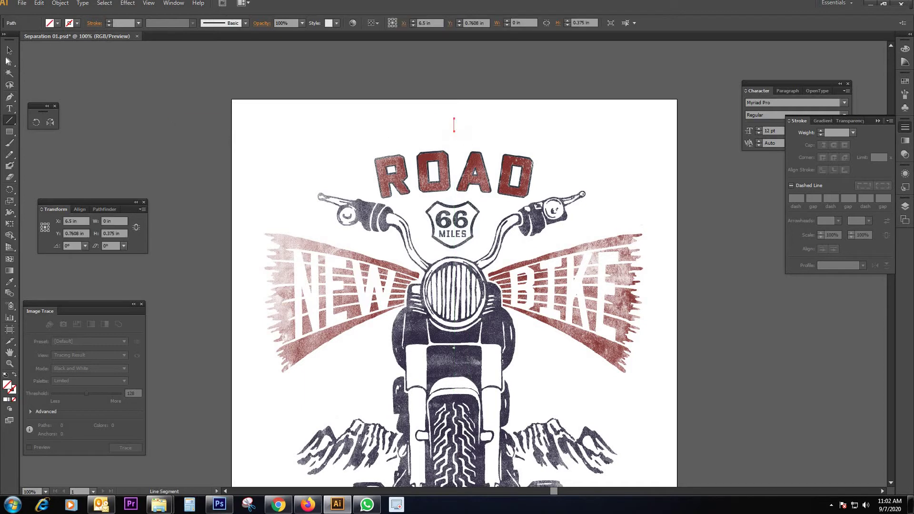
click(10, 51)
key(v)
key(x)
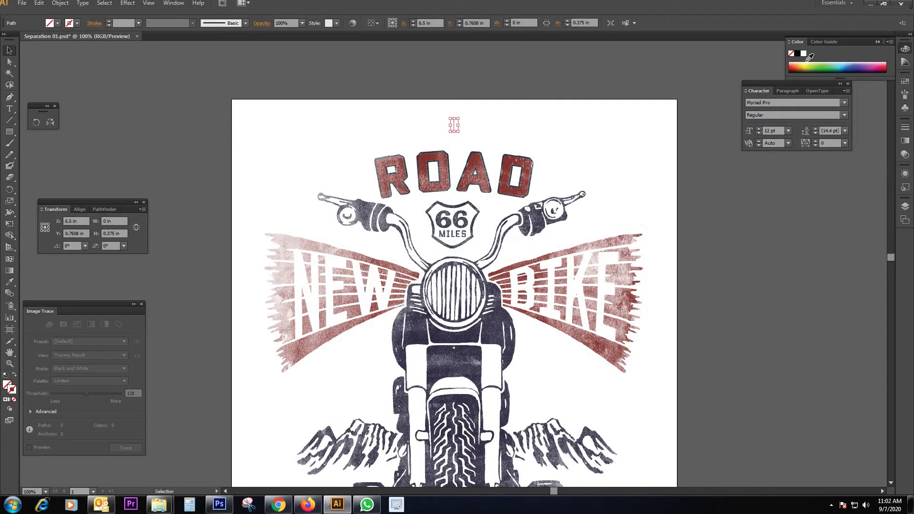
click(475, 54)
Select the artwork images together with the short line above ROAD, then clear the selection
scroll(476, 54, up, 2)
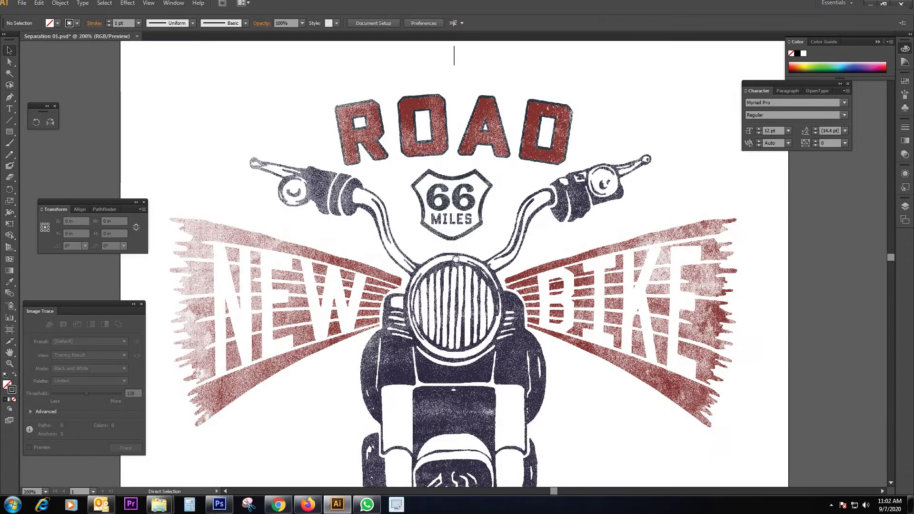
scroll(421, 253, up, 2)
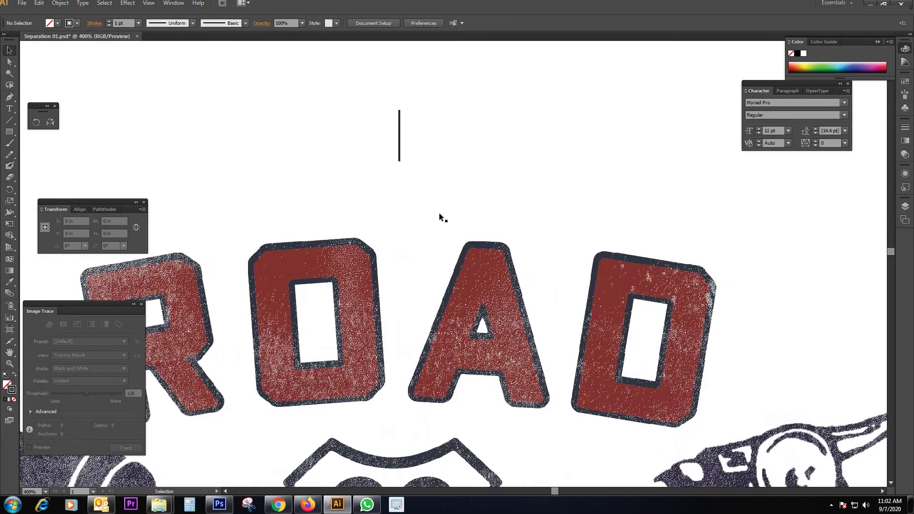
click(510, 368)
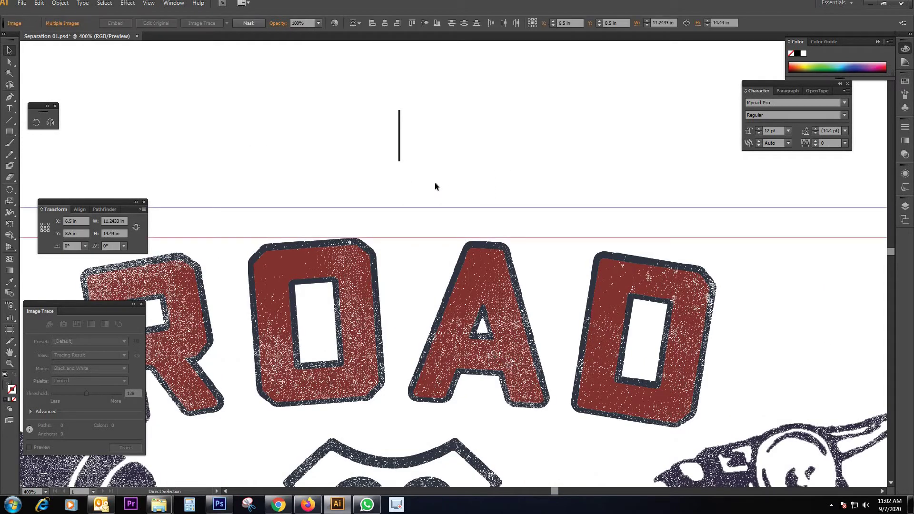
shift+click(399, 145)
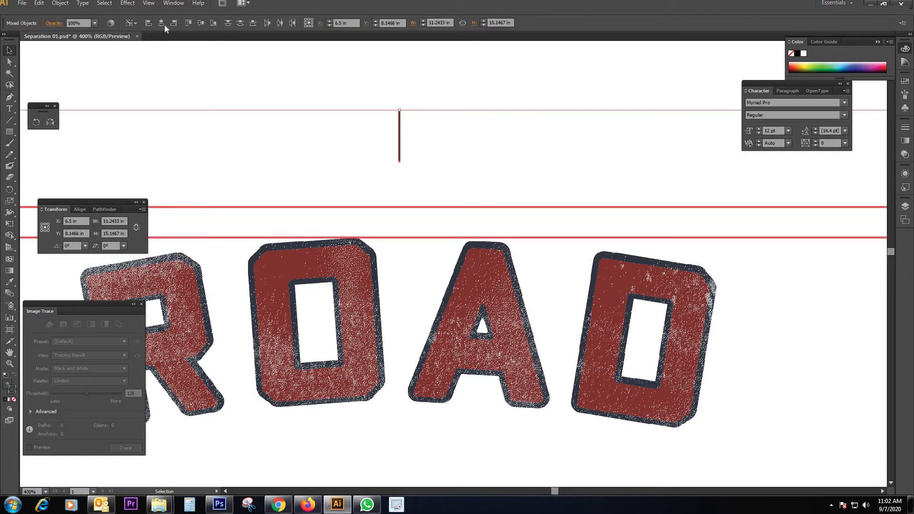
click(424, 73)
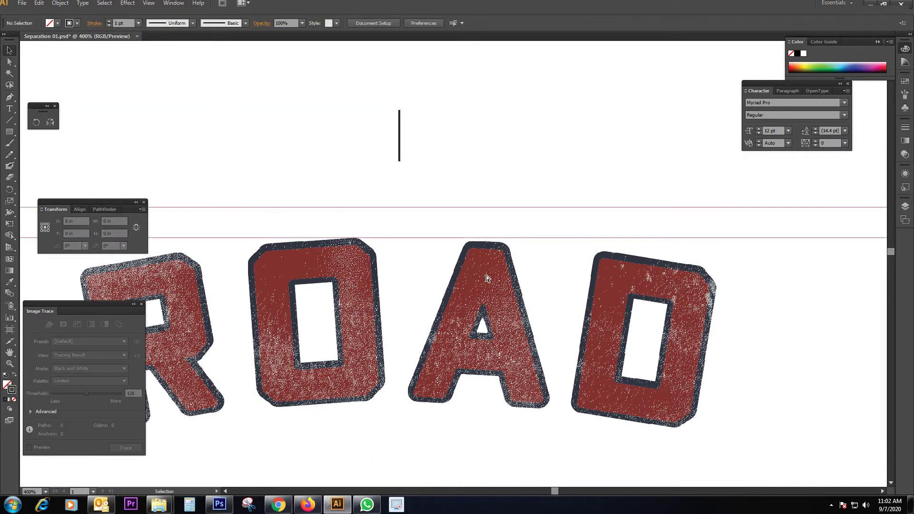
Ungroup the imported artwork images and test-move the red image on its own, undoing that move
click(486, 275)
key(ctrl+minus)
key(ctrl+minus)
key(ctrl+minus)
key(ctrl+minus)
key(ctrl+a)
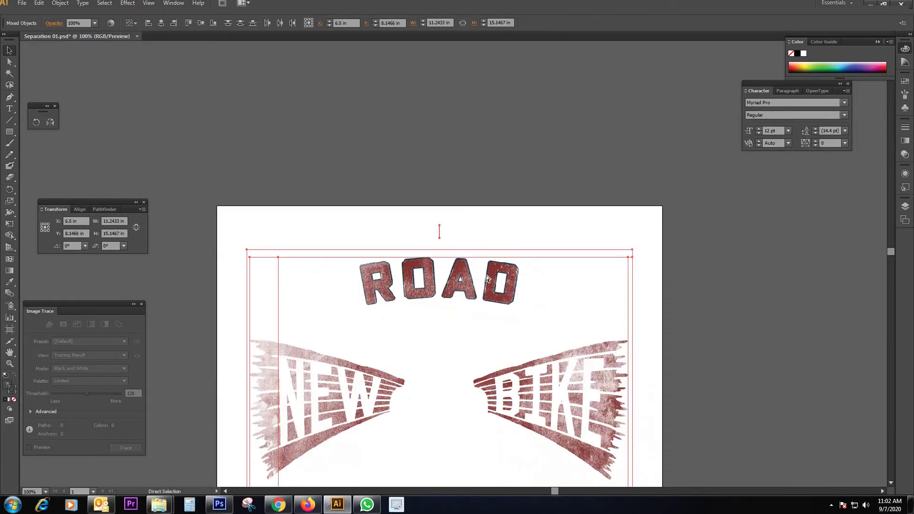
click(476, 167)
click(510, 348)
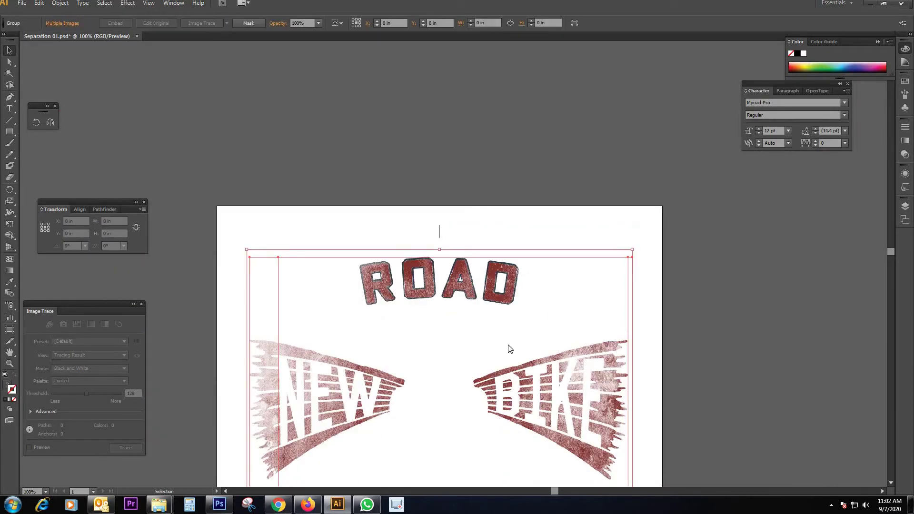
right_click(471, 288)
click(507, 345)
click(458, 169)
drag(453, 268, 516, 278)
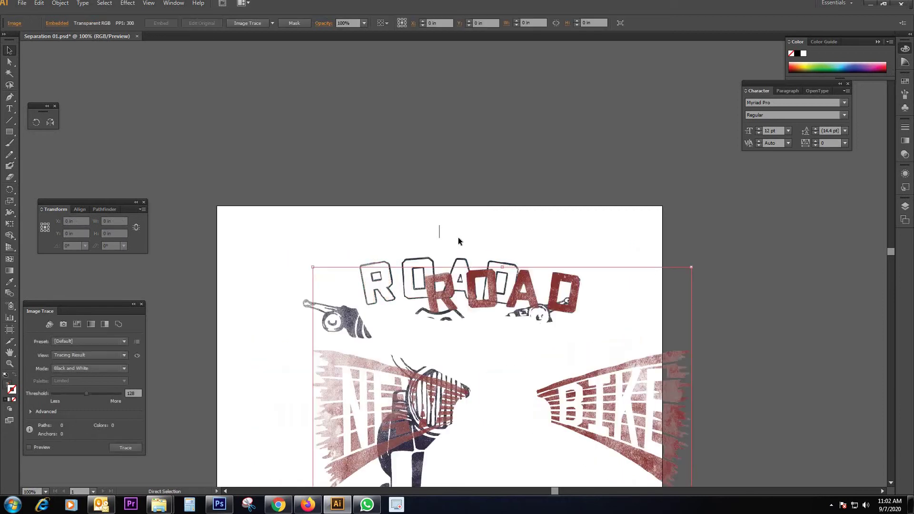
key(ctrl+z)
Select the short vertical line above ROAD and set its stroke colour's cyan and magenta to 100%
click(442, 234)
click(439, 232)
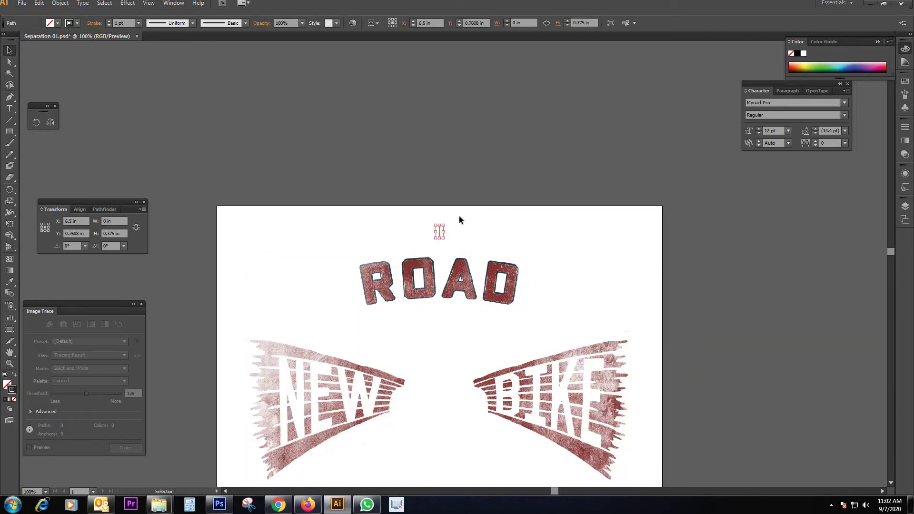
key(ctrl+plus)
key(ctrl+plus)
key(ctrl+plus)
key(ctrl+plus)
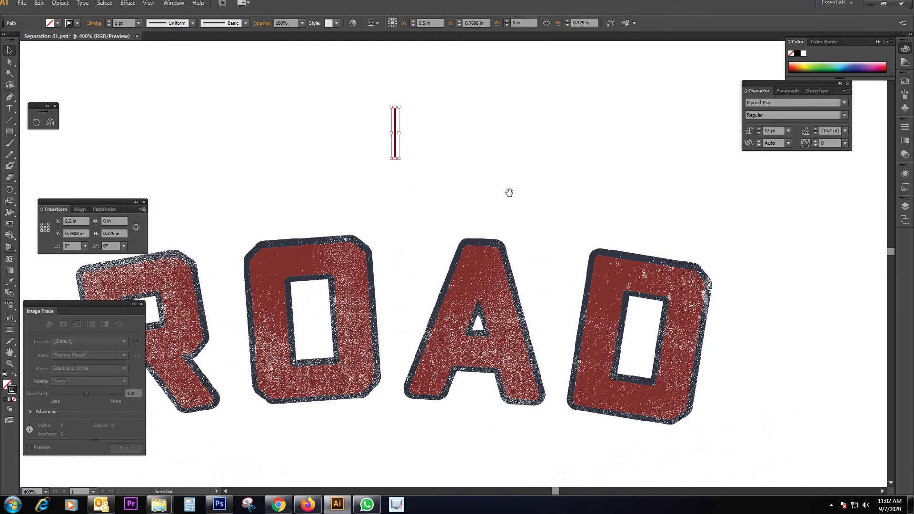
double_click(12, 390)
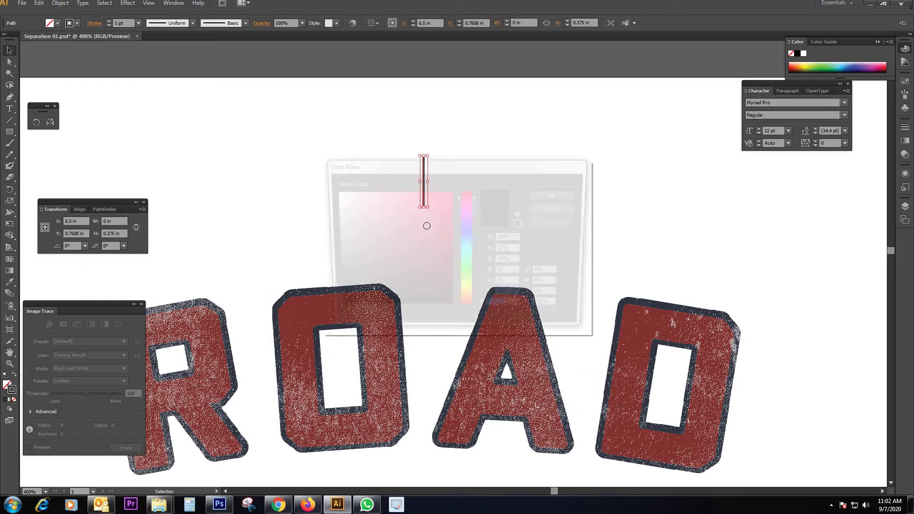
key(Tab)
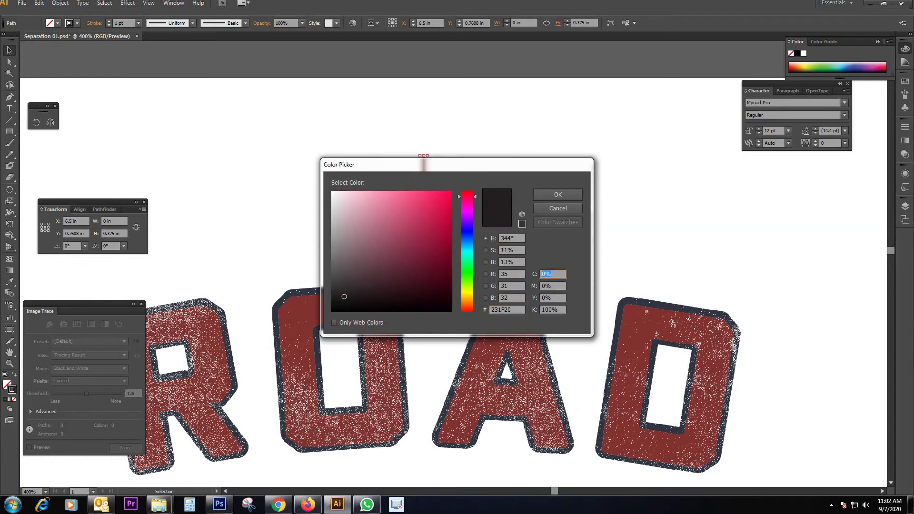
text(100)
key(Tab)
text(100)
key(Tab)
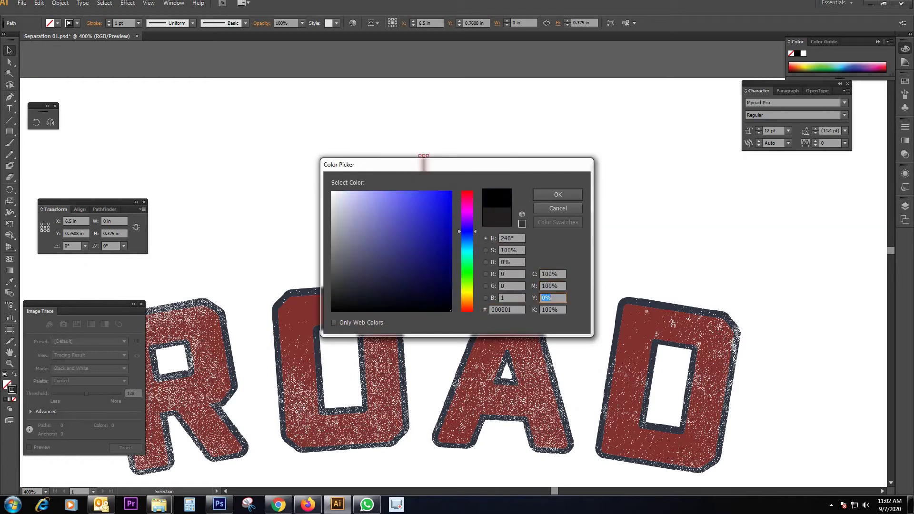
key(Return)
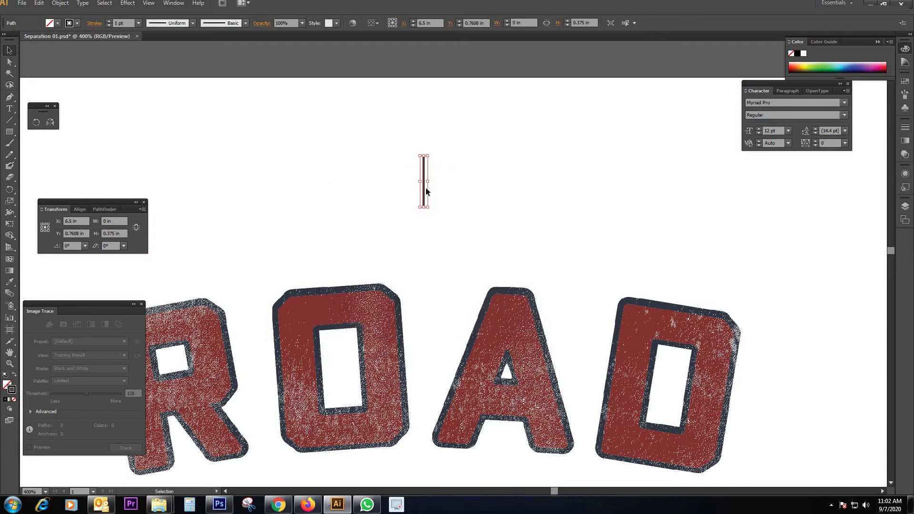
Duplicate the vertical line beside the original and rotate the copy 90° to make it horizontal
drag(424, 193, 454, 192)
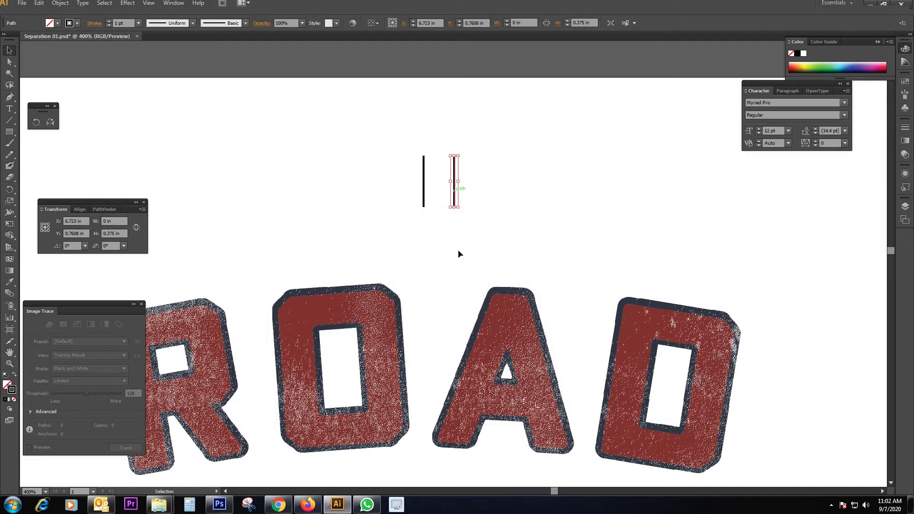
key(r)
drag(458, 253, 507, 181)
click(11, 53)
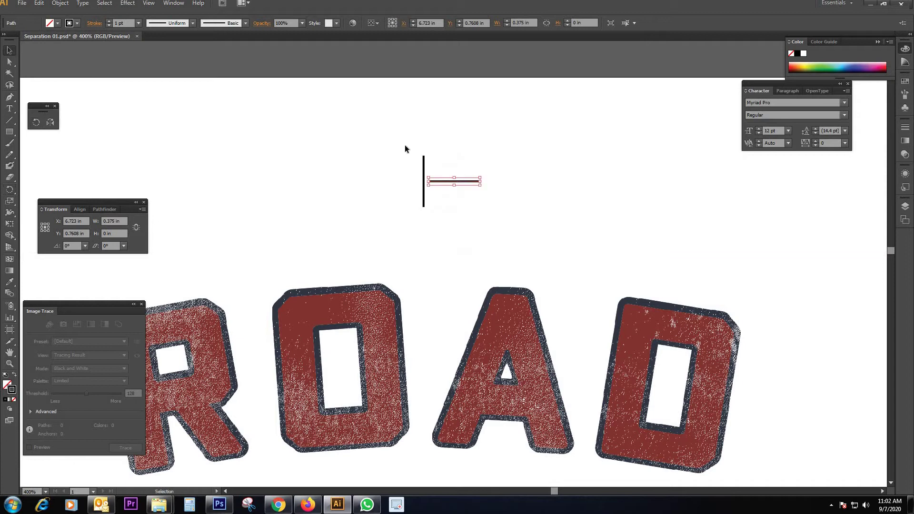
Centre the horizontal and vertical lines on each other as a cross and group them
drag(405, 146, 454, 184)
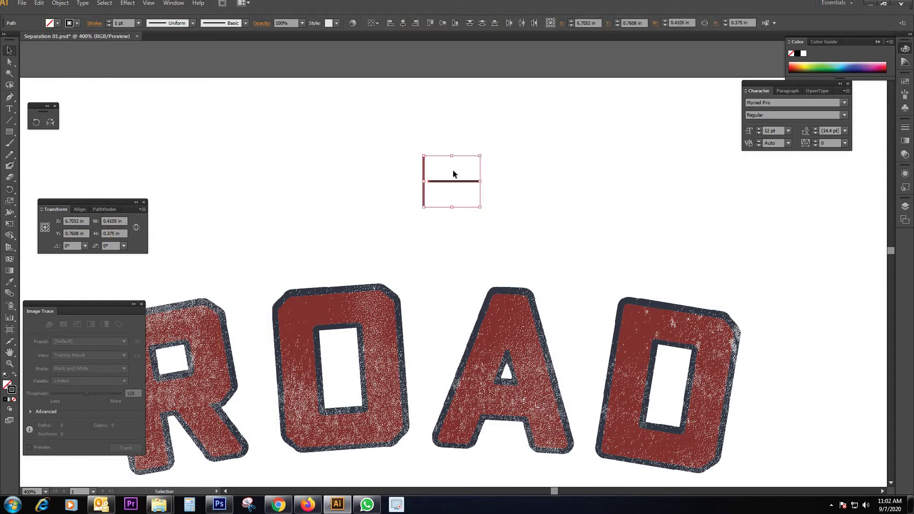
click(425, 168)
click(403, 26)
drag(395, 137, 474, 219)
key(ctrl+g)
Place a copy of the cross mark straight below the artwork at a height position of about 15.5 in, then deselect it
key(ctrl+minus)
key(ctrl+minus)
key(ctrl+minus)
key(ctrl+minus)
key(ctrl+minus)
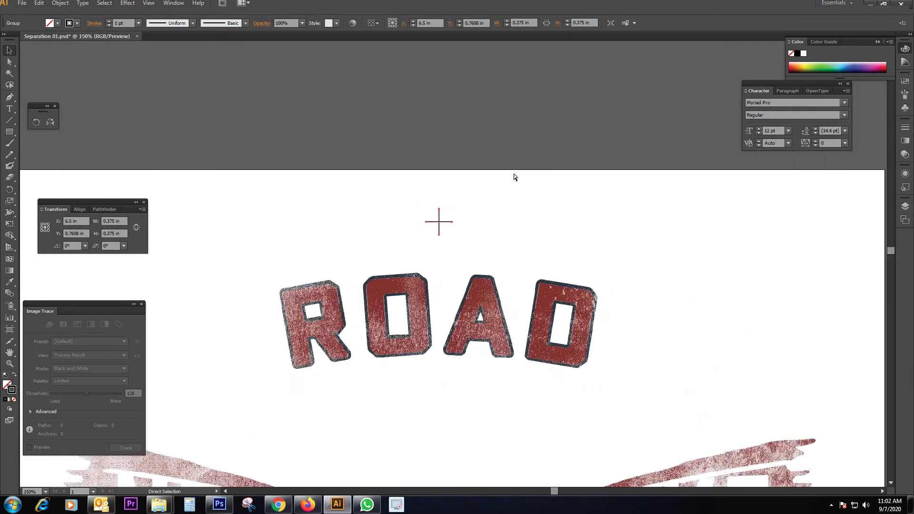
scroll(467, 181, down, 9)
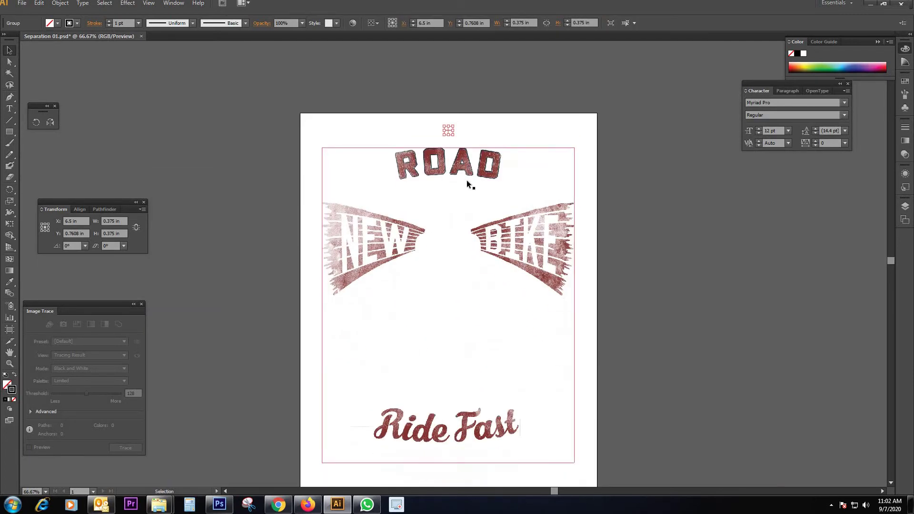
drag(448, 95, 641, 349)
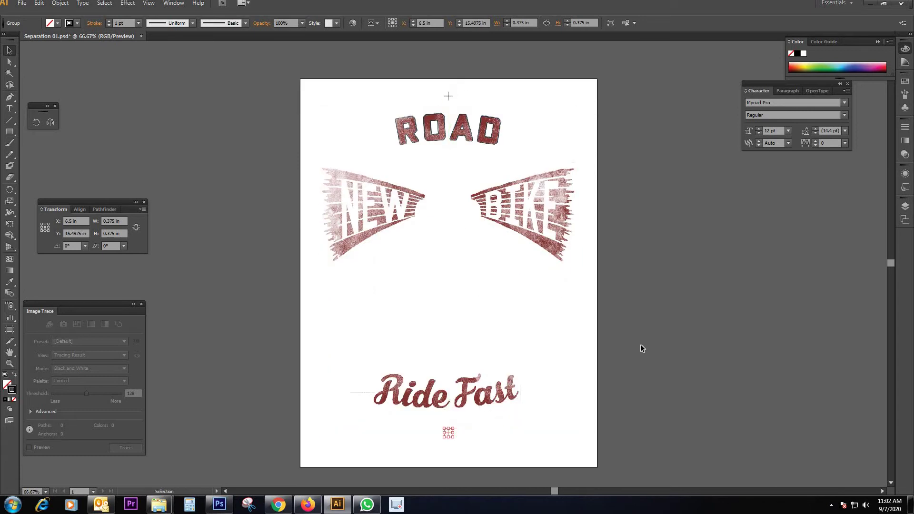
click(641, 349)
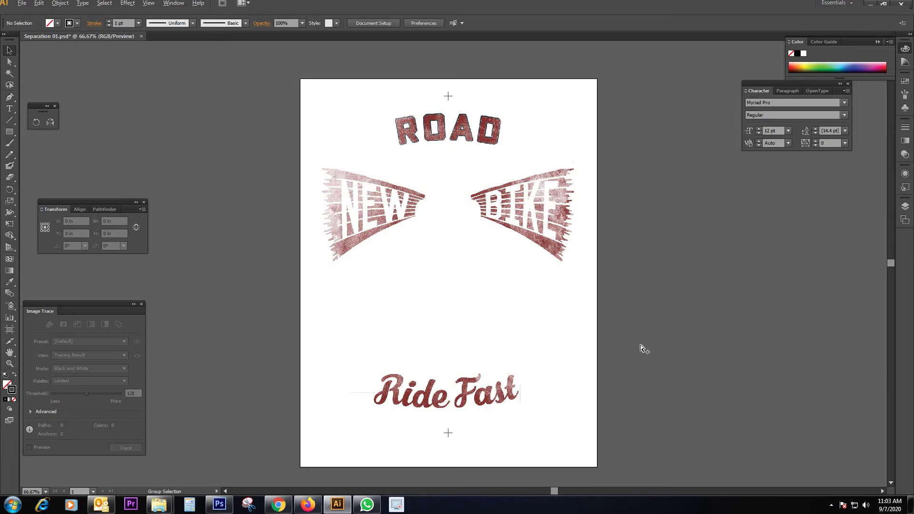
Test-move the artwork image, undo that move, and set the blue motorcycle image's blending mode to Multiply
drag(526, 226, 630, 219)
key(ctrl+z)
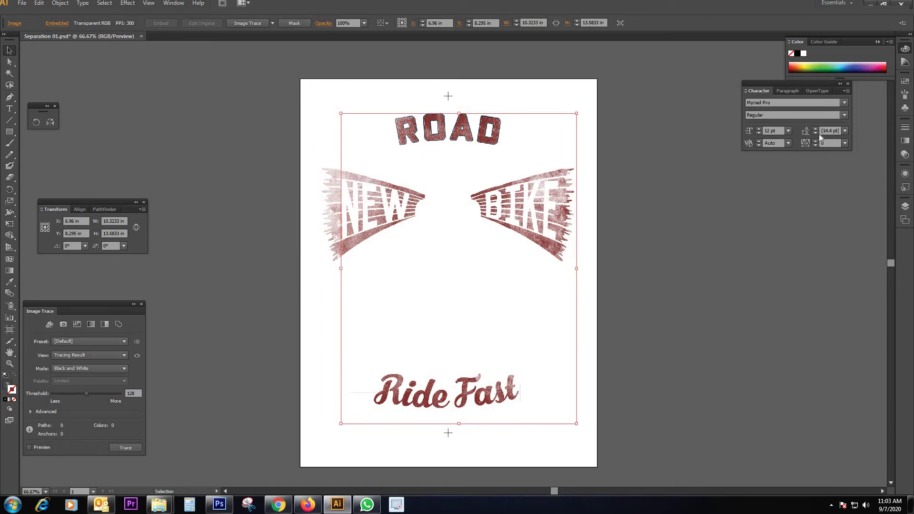
click(905, 141)
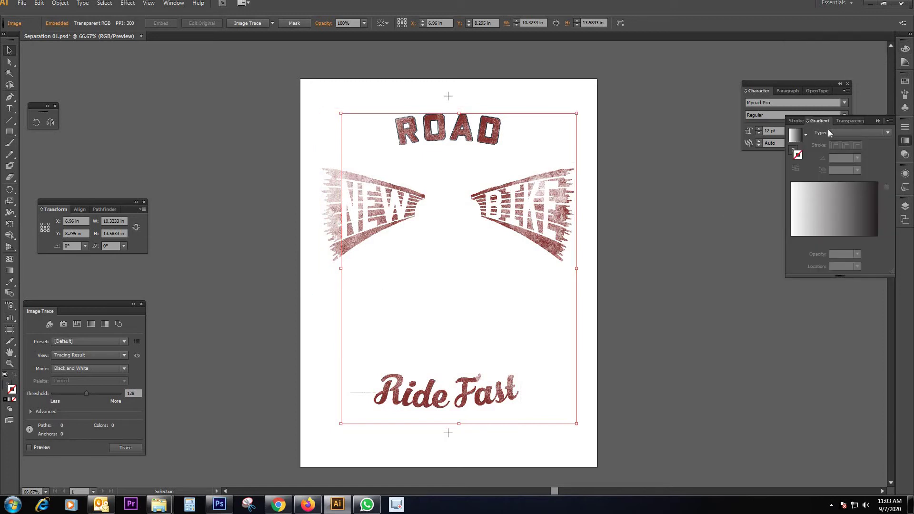
click(850, 120)
click(809, 132)
click(805, 167)
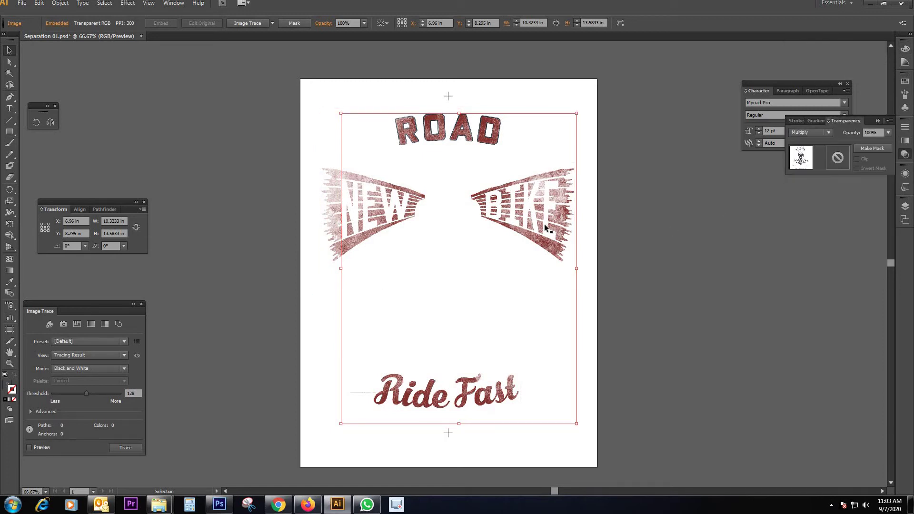
Test-move the red image and undo it, then send the red image to the back and choose Multiply blending
drag(512, 220, 594, 218)
key(ctrl+z)
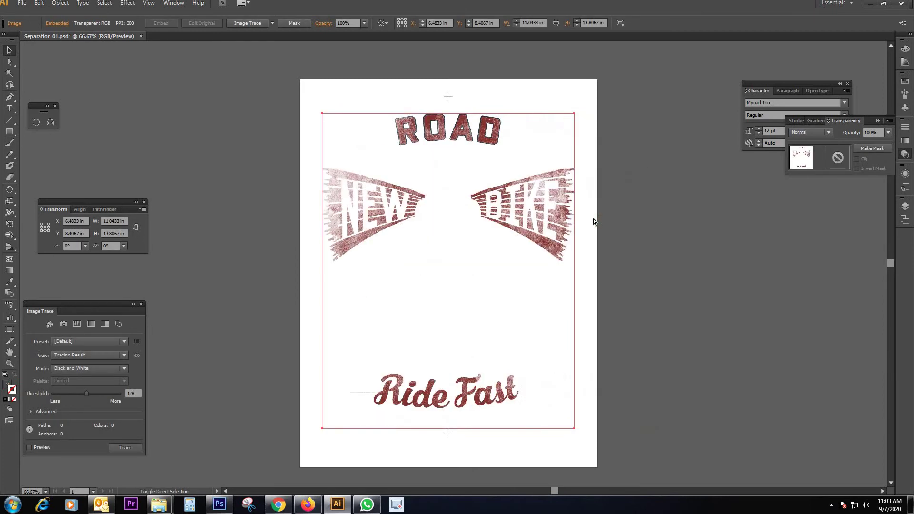
key(ctrl+shift+[)
click(472, 236)
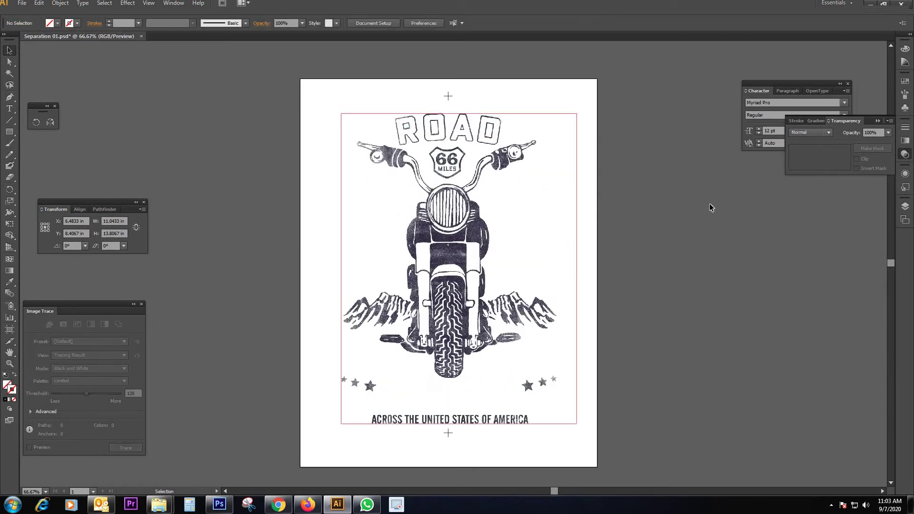
click(820, 134)
click(809, 168)
click(681, 243)
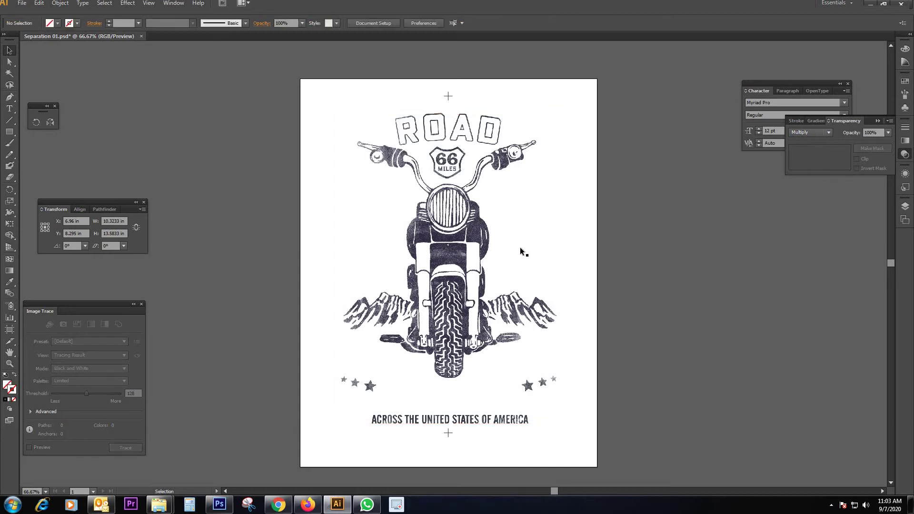
Move the blue motorcycle image off to the side and select the white background image to check its blending mode
click(520, 247)
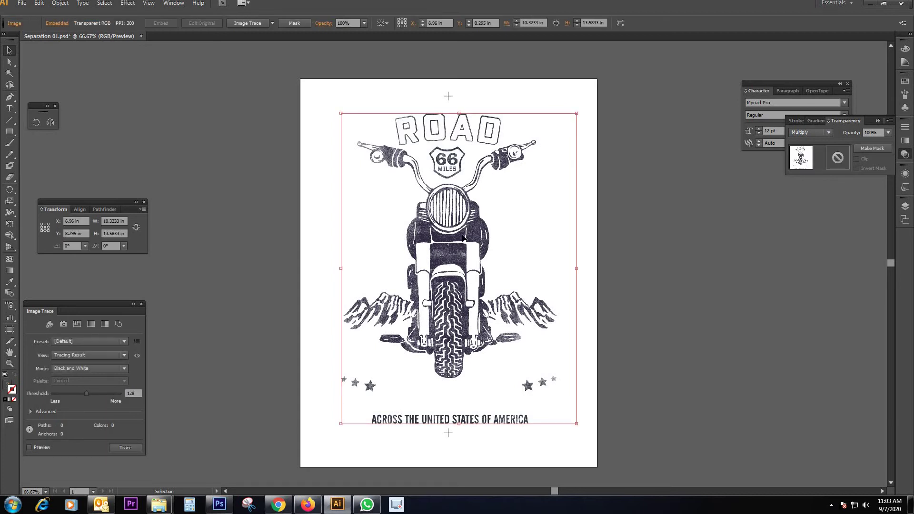
key(ctrl)
click(651, 229)
drag(555, 216, 725, 215)
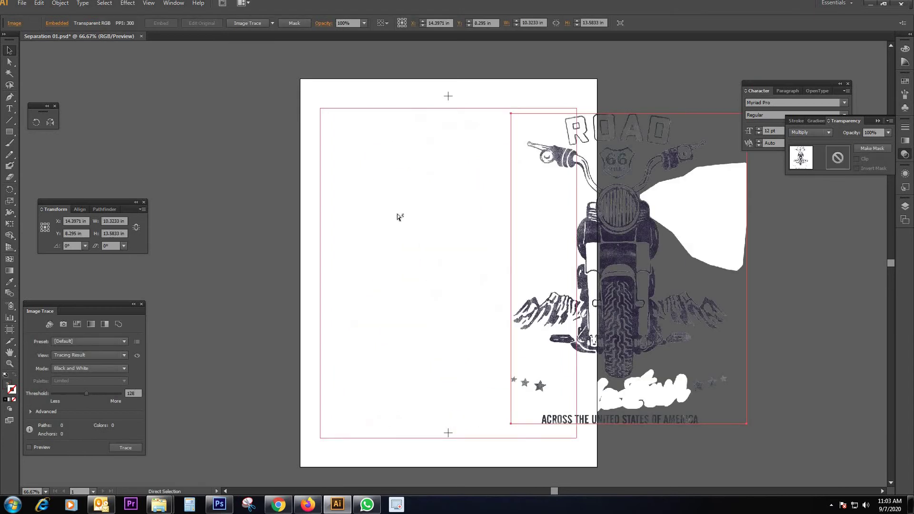
click(397, 213)
click(826, 132)
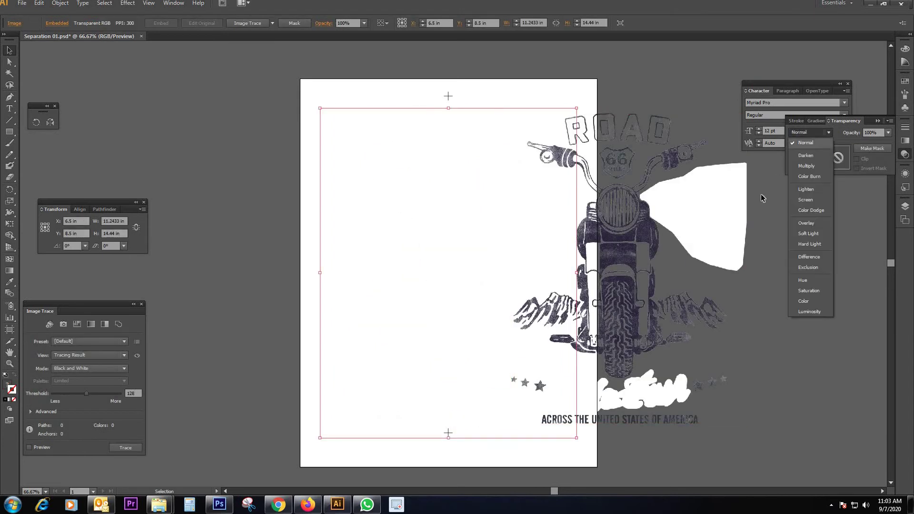
click(763, 219)
click(739, 220)
Undo the recent edits back to the single vertical line above ROAD and clear the selection
key(ctrl+z)
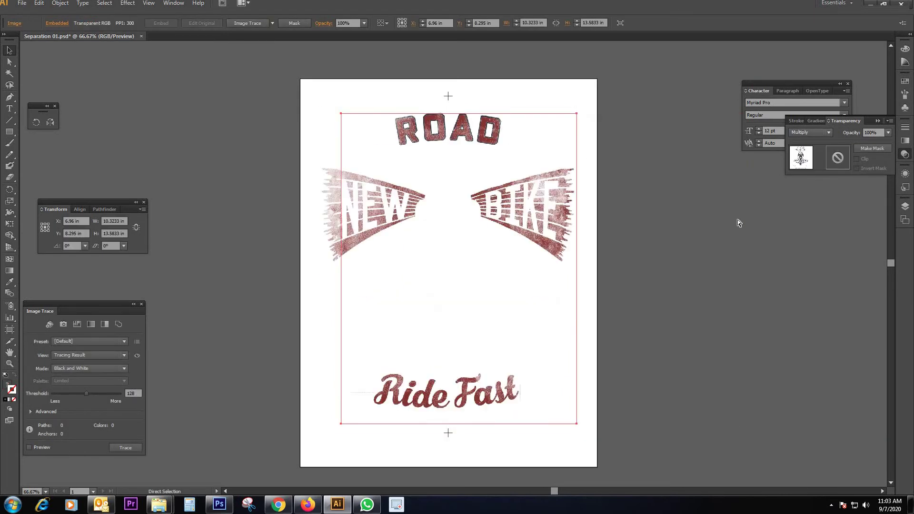
key(ctrl+z)
key(ctrl+z)
key(ctrl+z)
key(ctrl+z)
key(ctrl+z)
key(ctrl+z)
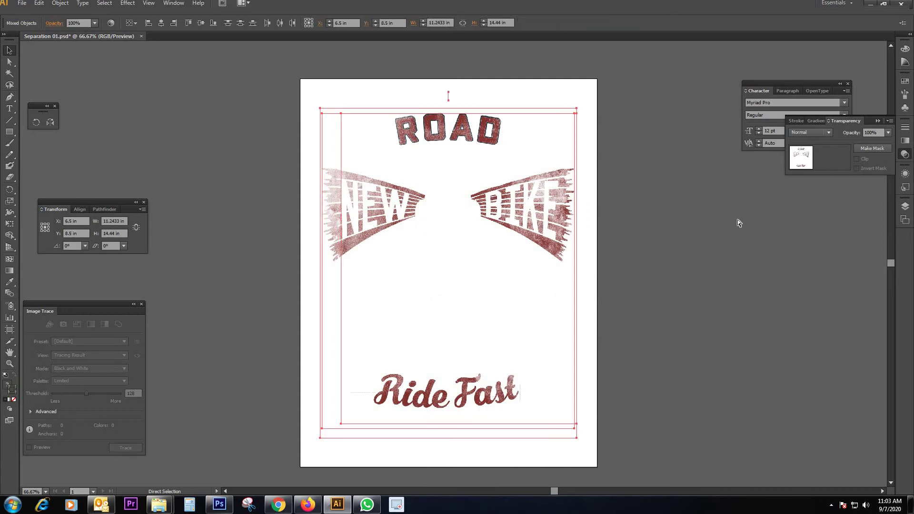
click(689, 208)
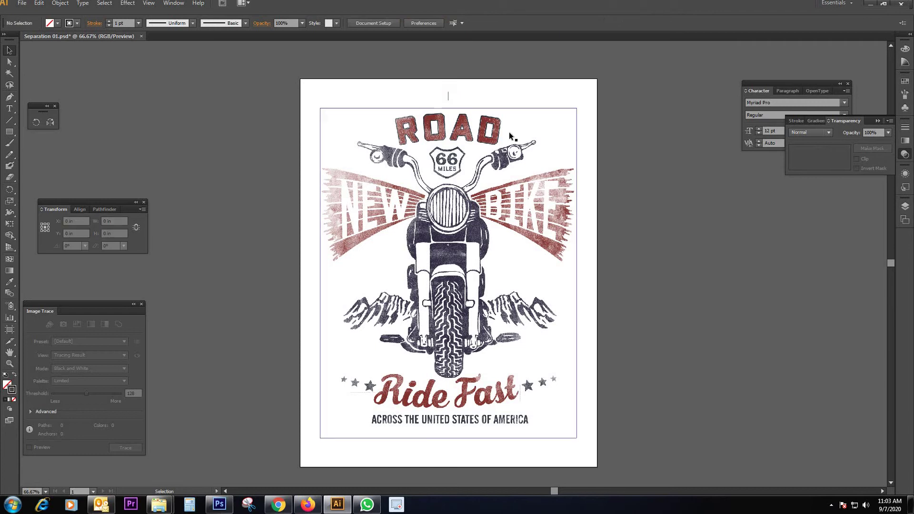
Duplicate the short vertical line above ROAD and rotate the copy 90° to make it horizontal
key(z)
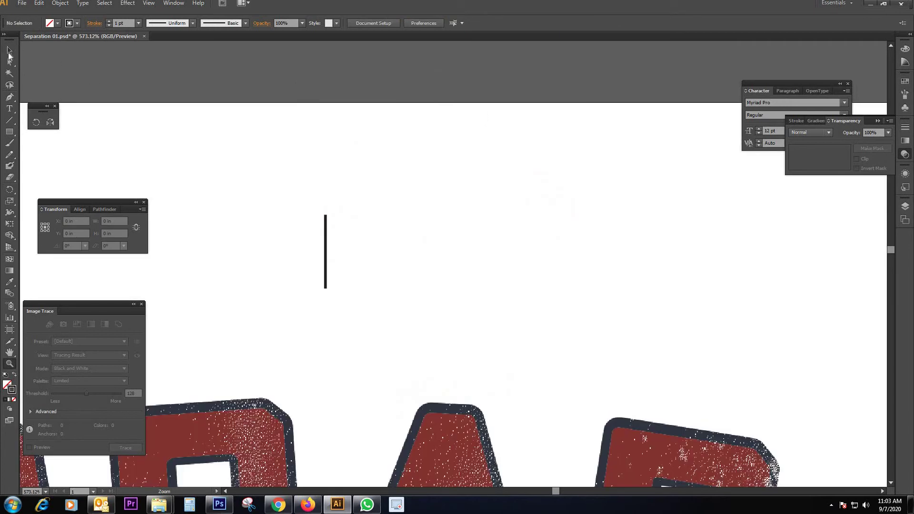
click(9, 52)
click(326, 224)
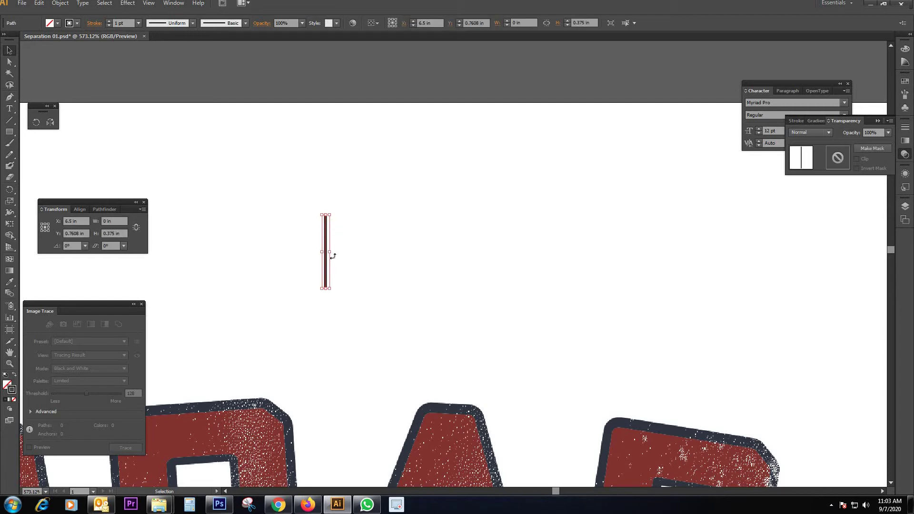
drag(327, 243, 338, 240)
key(r)
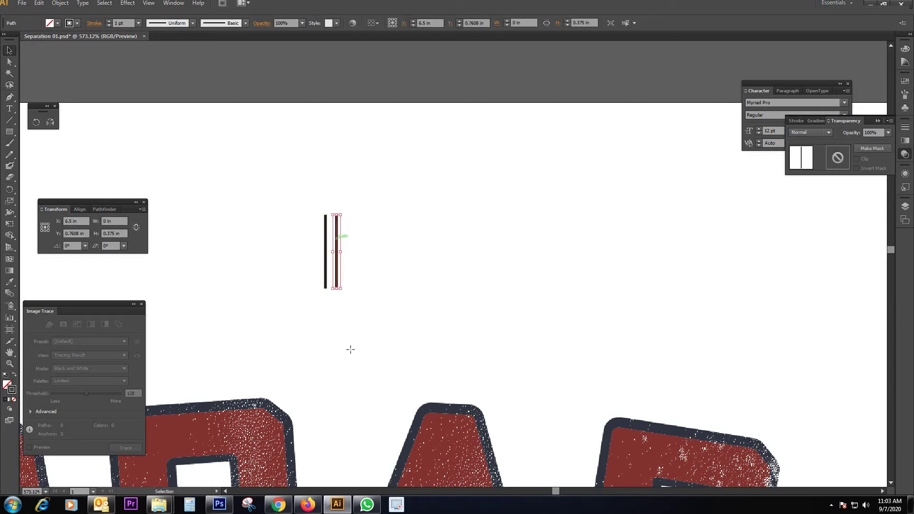
drag(399, 248, 408, 267)
key(v)
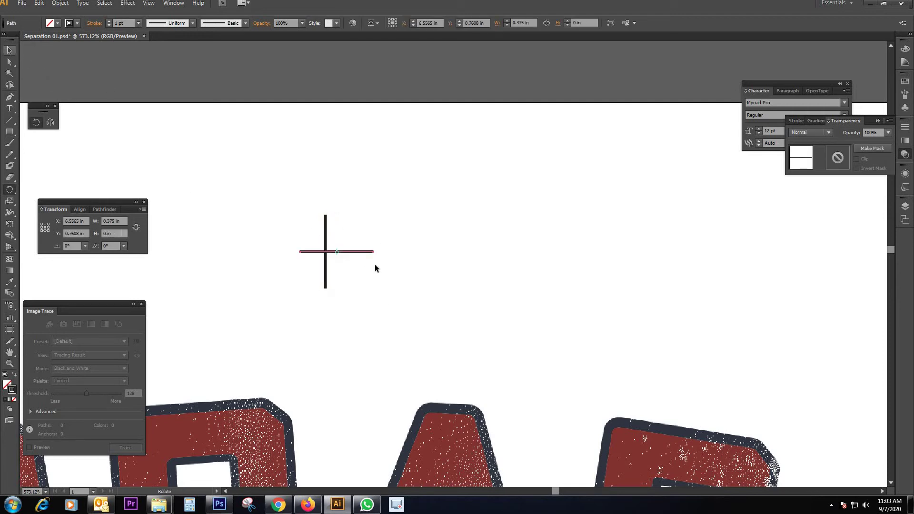
Align the vertical and horizontal lines by their centres in both directions to form a cross, then deselect them
shift+click(326, 241)
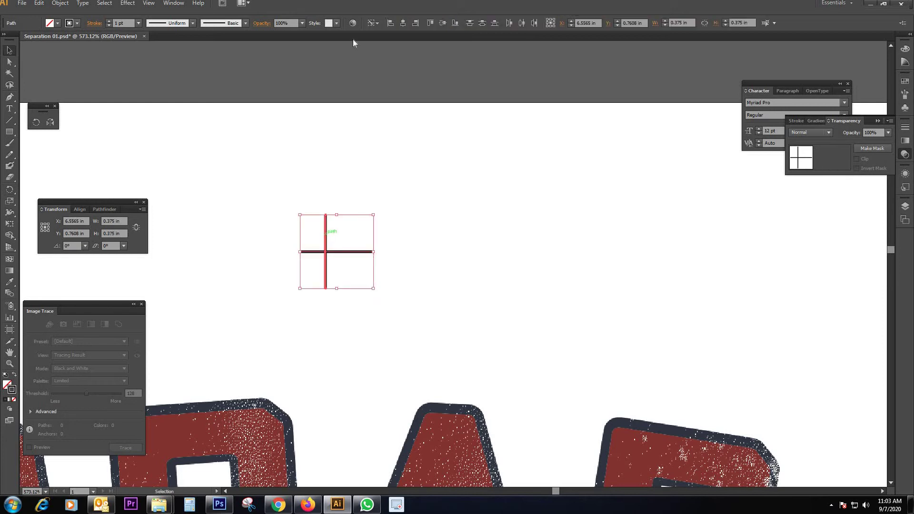
click(402, 24)
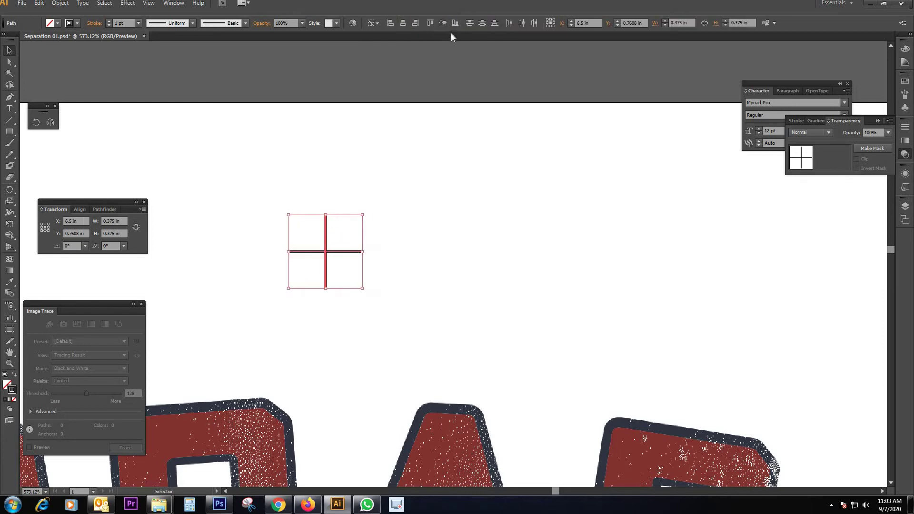
click(443, 24)
click(444, 58)
Copy the cross mark from above ROAD straight down below the ACROSS THE UNITED STATES OF AMERICA line, then deselect it
key(ctrl+1)
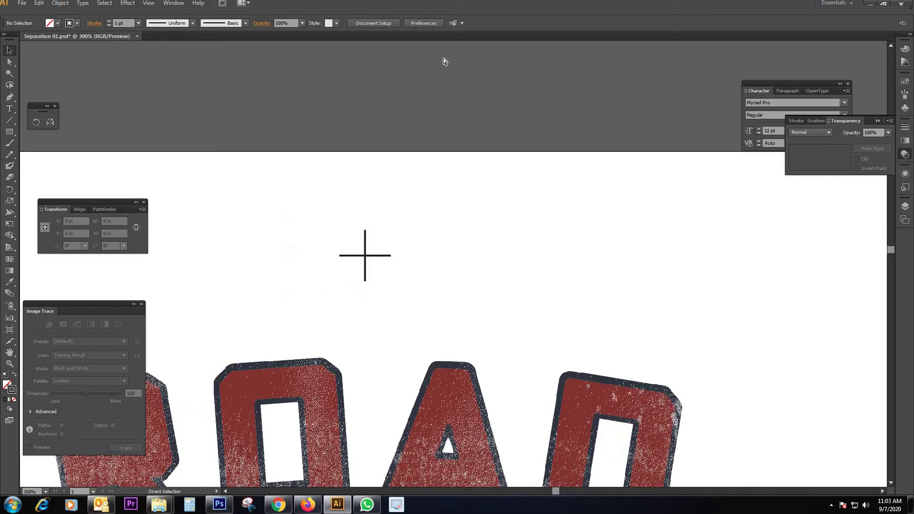
key(ctrl+minus)
scroll(428, 190, down, 3)
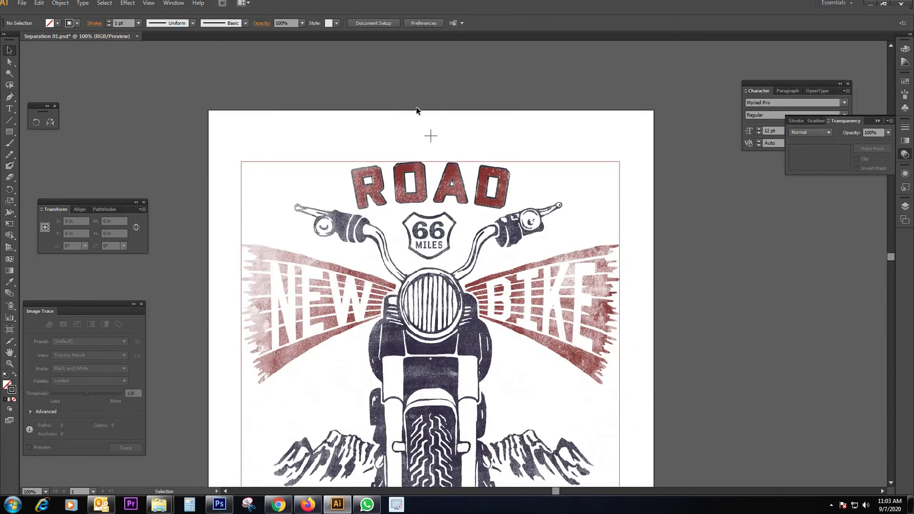
click(443, 141)
scroll(443, 143, down, 3)
key(ctrl+minus)
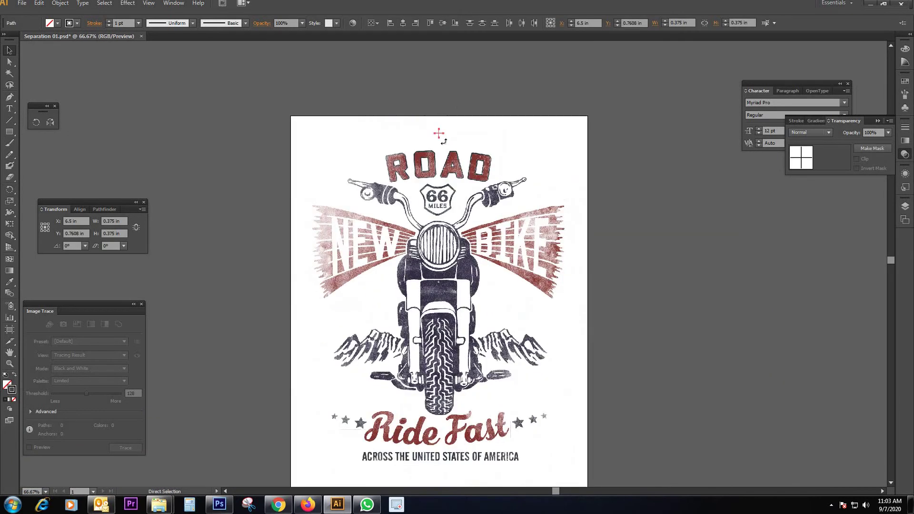
scroll(443, 63, down, 3)
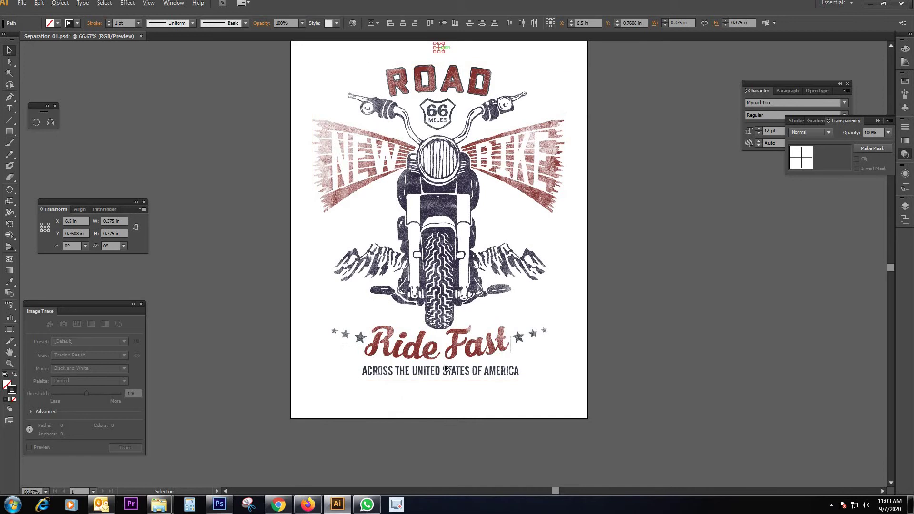
drag(446, 368, 446, 396)
click(632, 325)
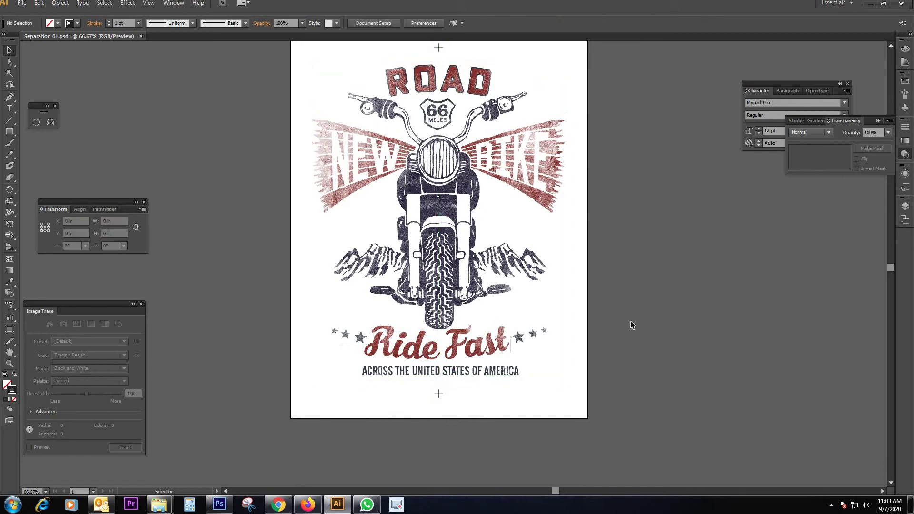
Draw a circle about 0.42 in across near the artboard's upper-left corner
scroll(631, 325, up, 3)
key(z)
drag(280, 88, 484, 233)
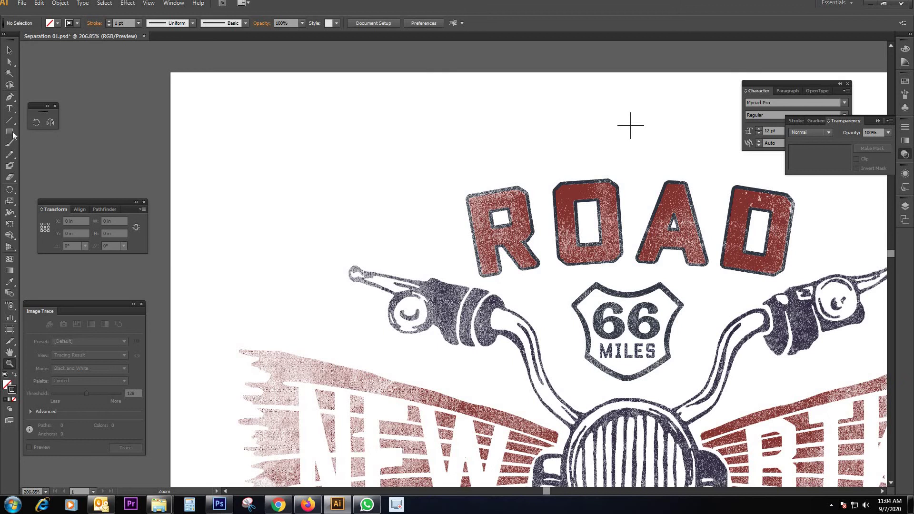
click(9, 132)
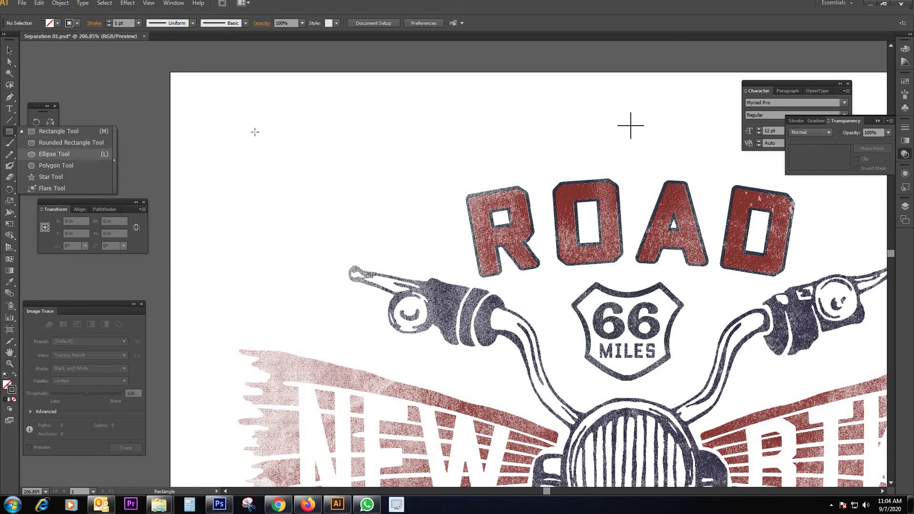
key(l)
drag(238, 106, 252, 122)
key(v)
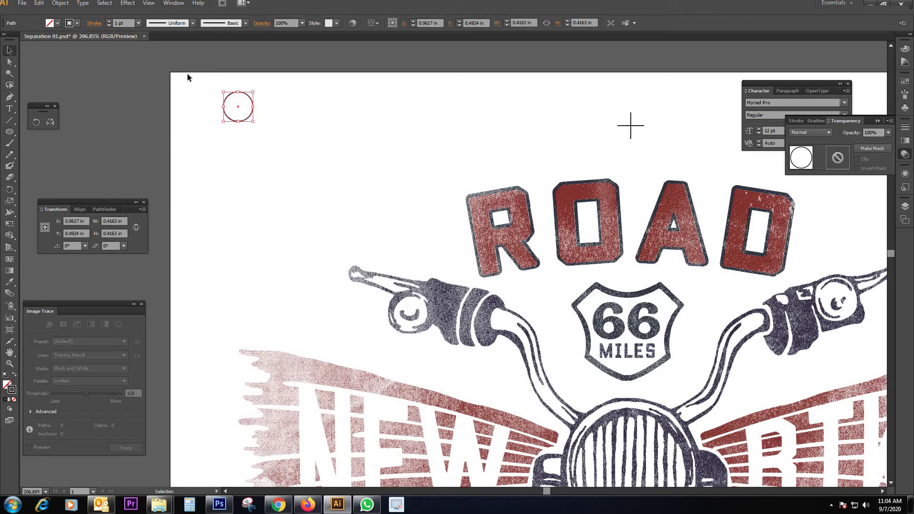
Add the text "R" beside the small circle
key(z)
drag(187, 71, 443, 243)
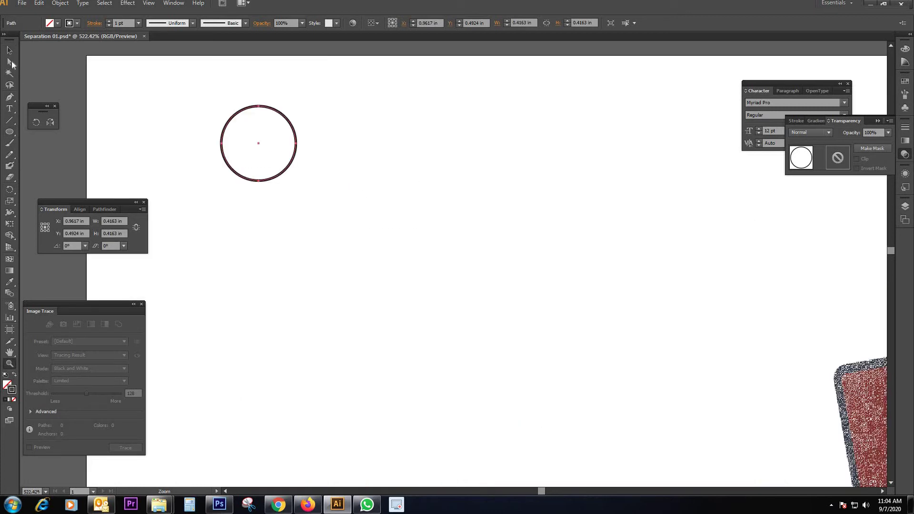
click(9, 132)
click(9, 109)
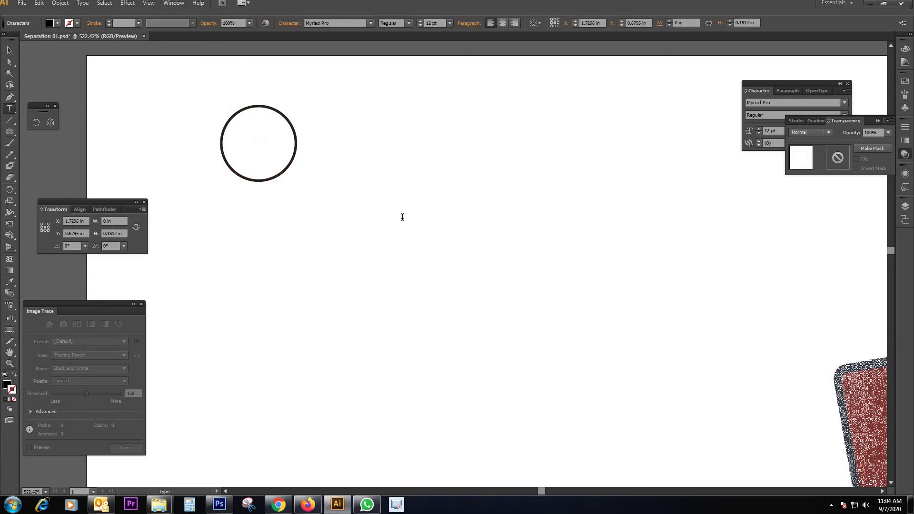
text(R)
click(10, 50)
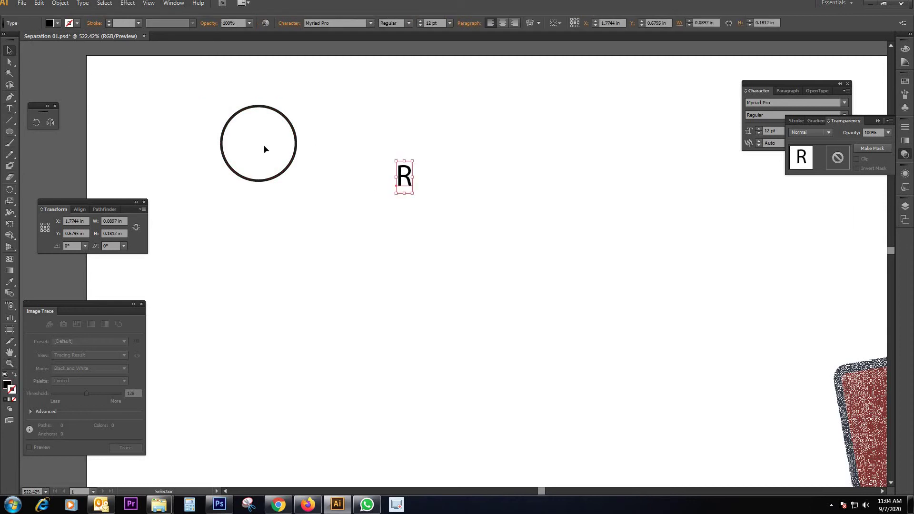
Enlarge the R to about 21.5 pt, centre it inside the circle and deselect both
drag(406, 177, 293, 131)
shift+click(294, 133)
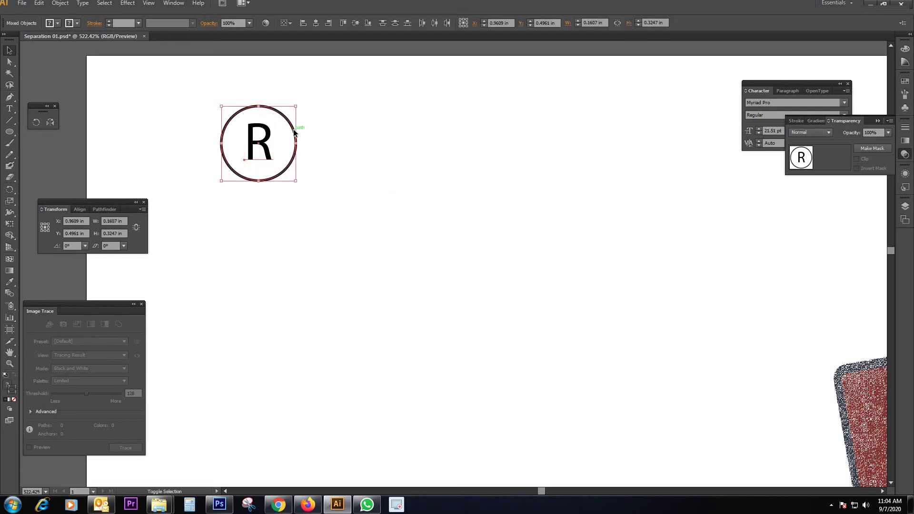
click(355, 24)
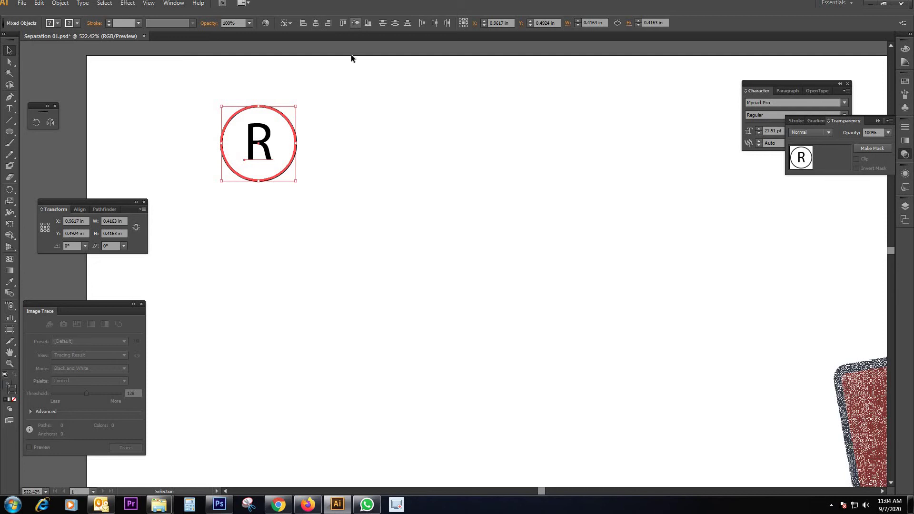
click(352, 55)
Move the circled R slightly inward from the artboard's upper-left corner and deselect it
key(ctrl+minus)
key(ctrl+minus)
key(ctrl+minus)
key(ctrl+minus)
key(ctrl+minus)
key(ctrl+minus)
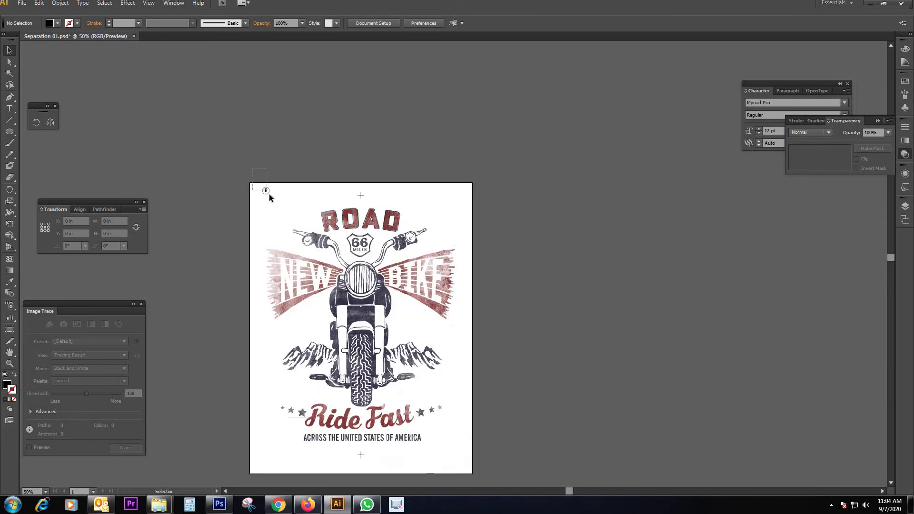
mouse_move(267, 192)
mouse_down()
mouse_move(291, 205)
mouse_move(434, 201)
mouse_move(270, 199)
mouse_up()
click(279, 147)
Draw a horizontal line across the full diameter of the circle around the R
key(z)
drag(244, 171, 335, 238)
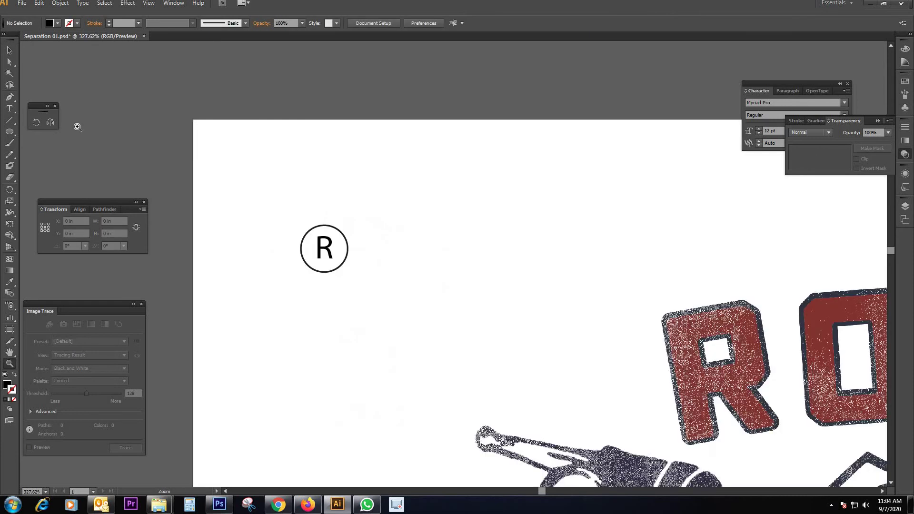
click(8, 119)
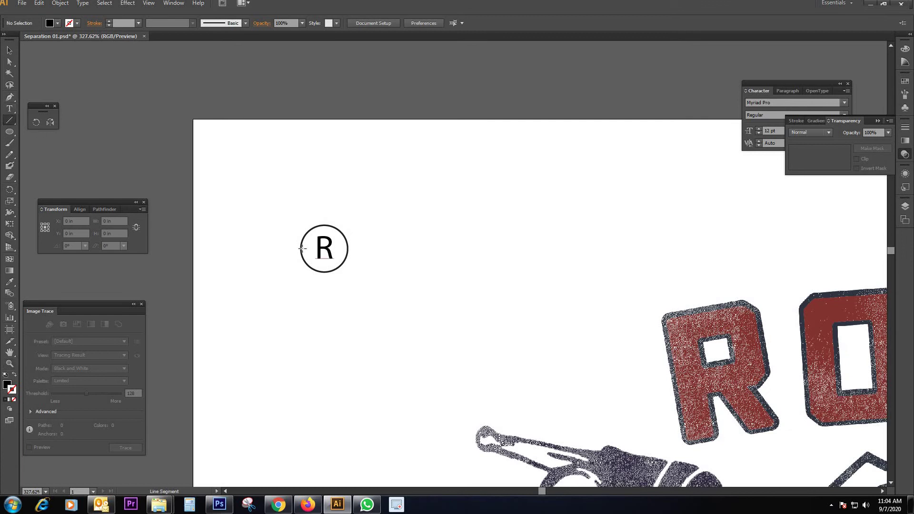
drag(301, 248, 348, 248)
click(9, 50)
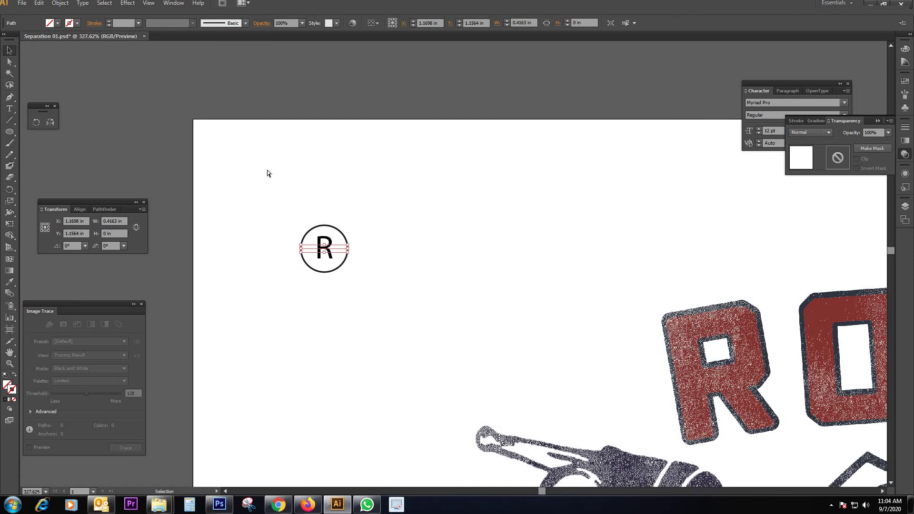
Set the stroke weight of the line across the circle to 0.75 pt
key(ctrl+plus)
key(ctrl+plus)
key(ctrl+plus)
drag(387, 196, 550, 196)
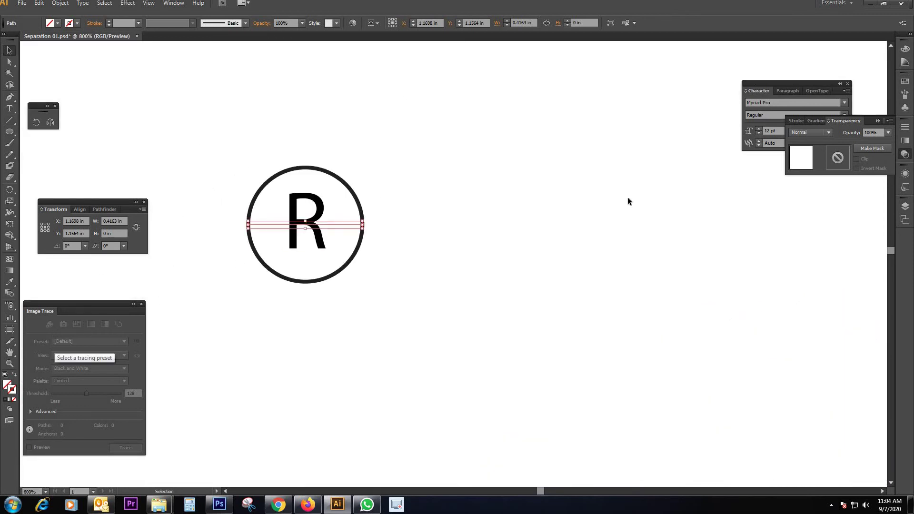
click(906, 131)
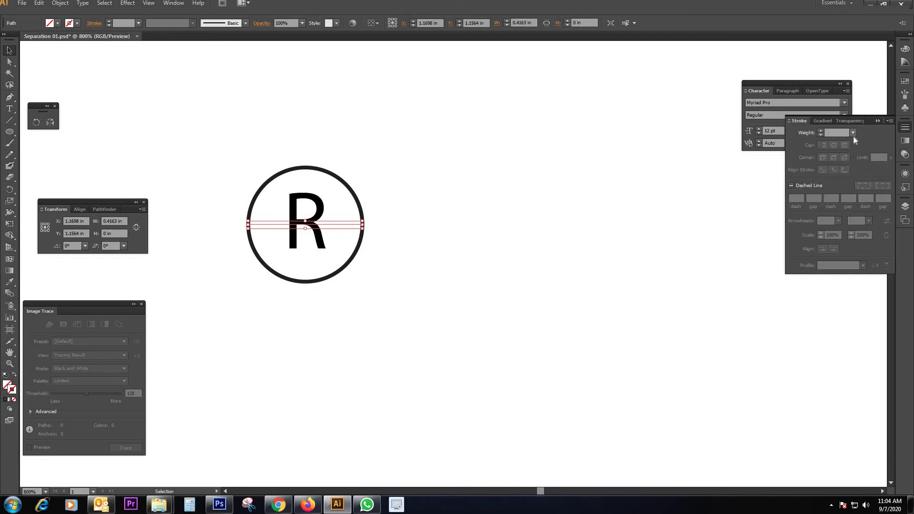
click(852, 134)
click(853, 164)
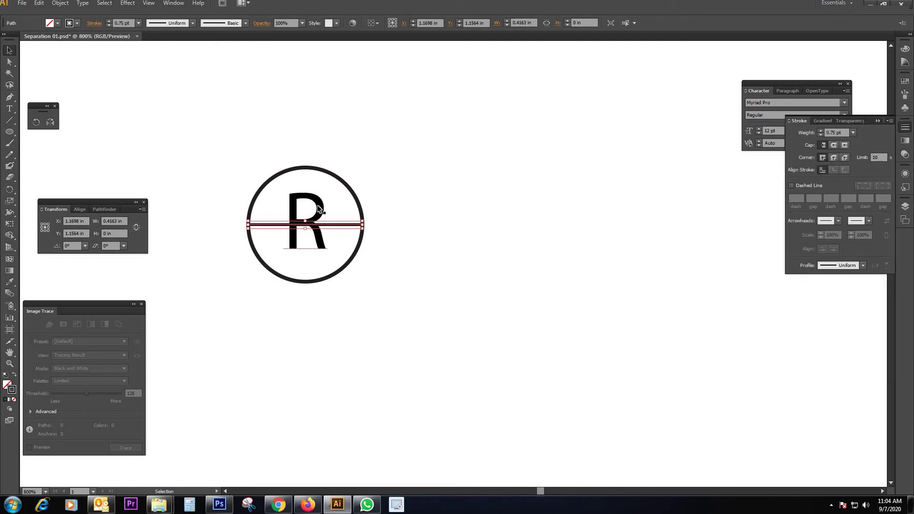
Move the R out of the circle, then duplicate the horizontal line and rotate the copy 90° to make it vertical
drag(317, 209, 338, 216)
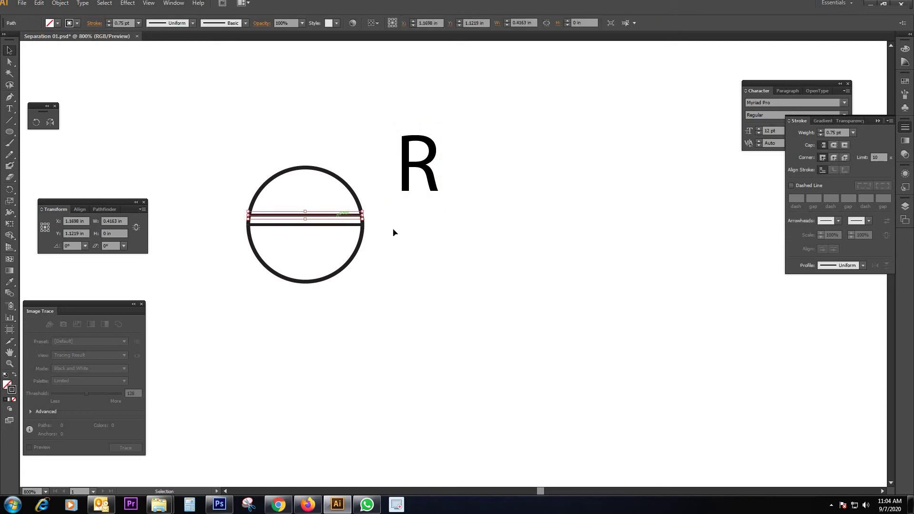
key(r)
shift+drag(395, 231, 347, 160)
click(9, 50)
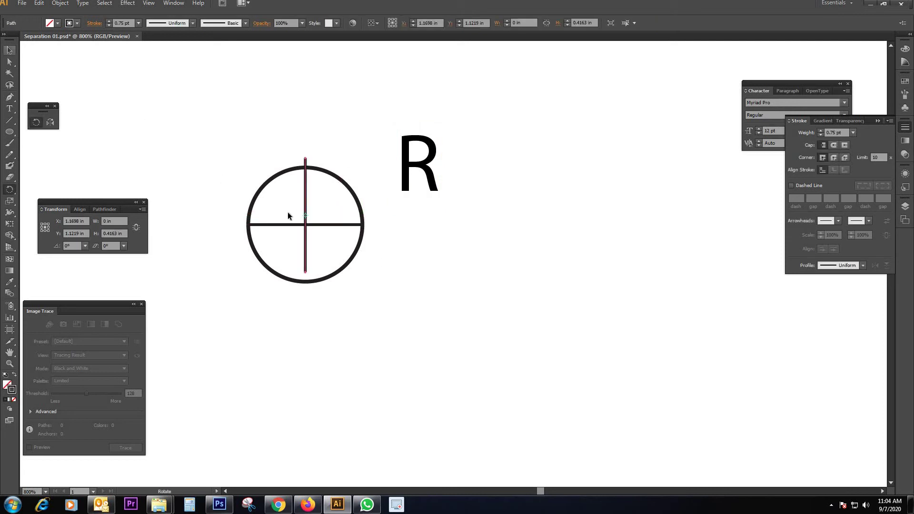
Align the two crossing lines and the circle by their centres to form a registration mark, then deselect them
key(v)
shift+click(318, 223)
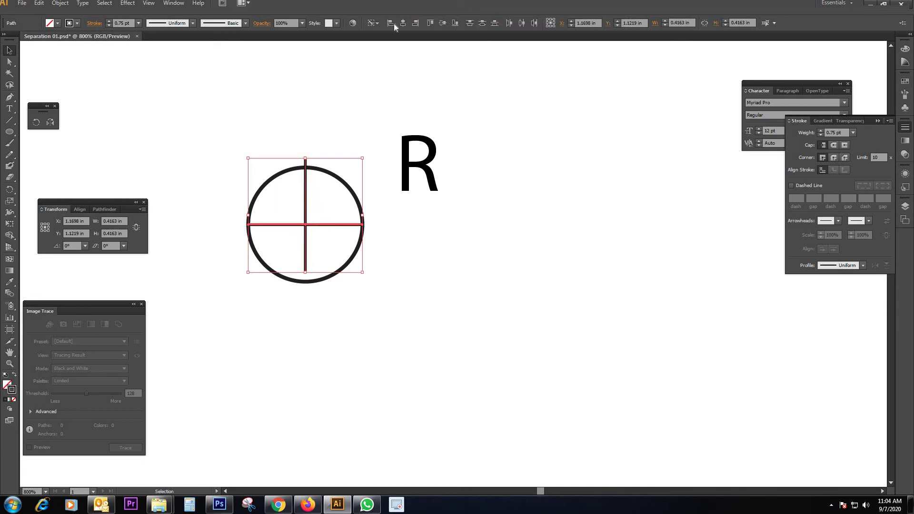
click(442, 23)
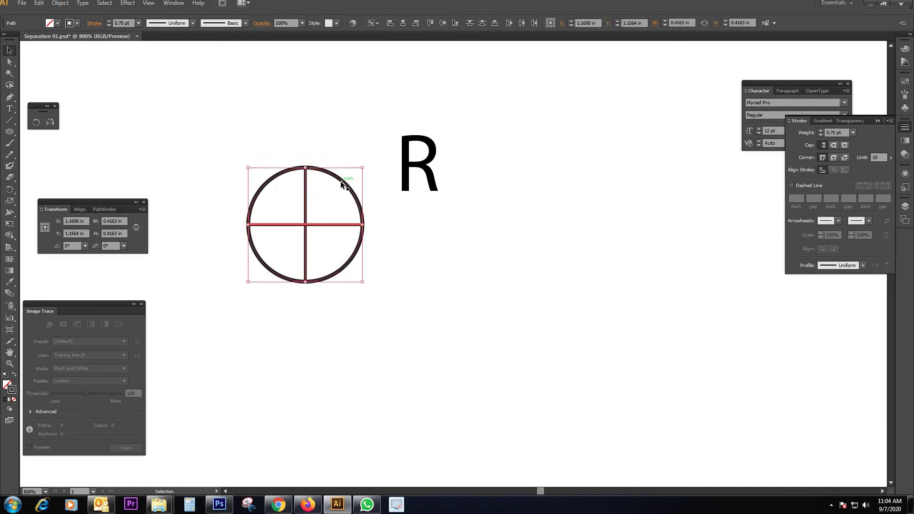
shift+click(341, 184)
click(404, 21)
click(444, 24)
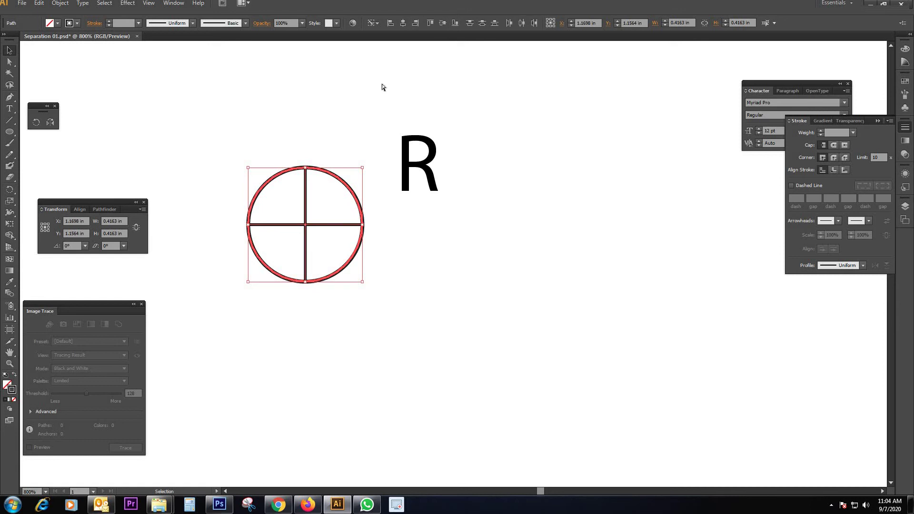
click(382, 84)
Move the letter R from beside the registration mark to just below the centre cross above ROAD and deselect it
key(ctrl+minus)
key(ctrl+minus)
key(ctrl+minus)
key(ctrl+minus)
key(ctrl+minus)
key(ctrl+minus)
drag(351, 149, 299, 118)
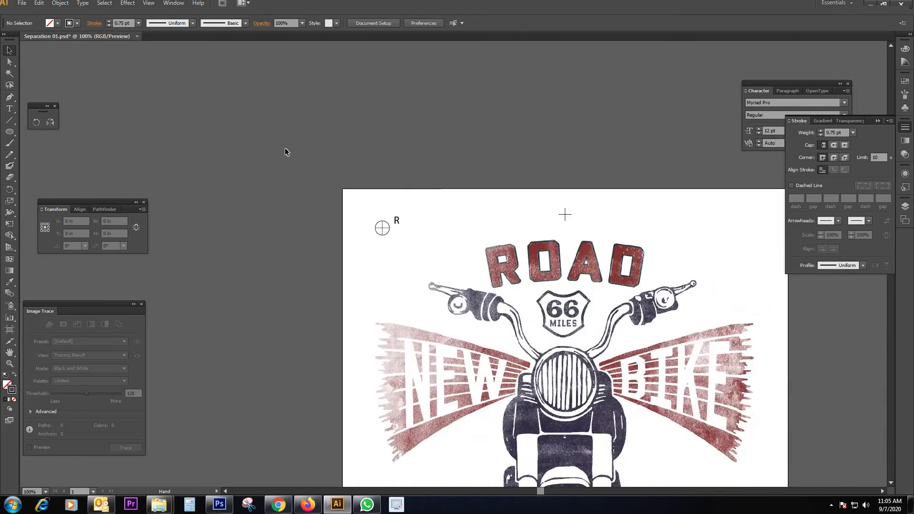
drag(399, 223, 265, 155)
drag(417, 161, 431, 149)
click(340, 135)
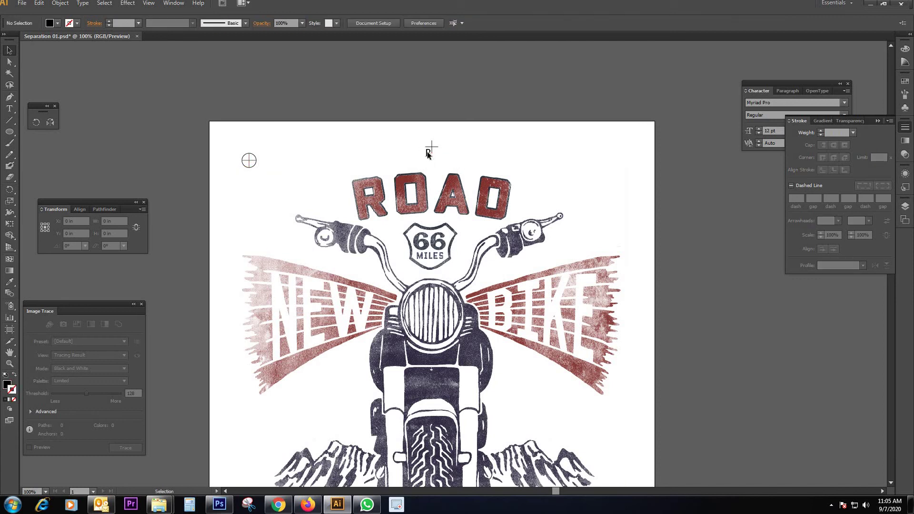
Add the text "TOP" and place it beside the centre cross above ROAD
key(t)
click(439, 153)
text(R)
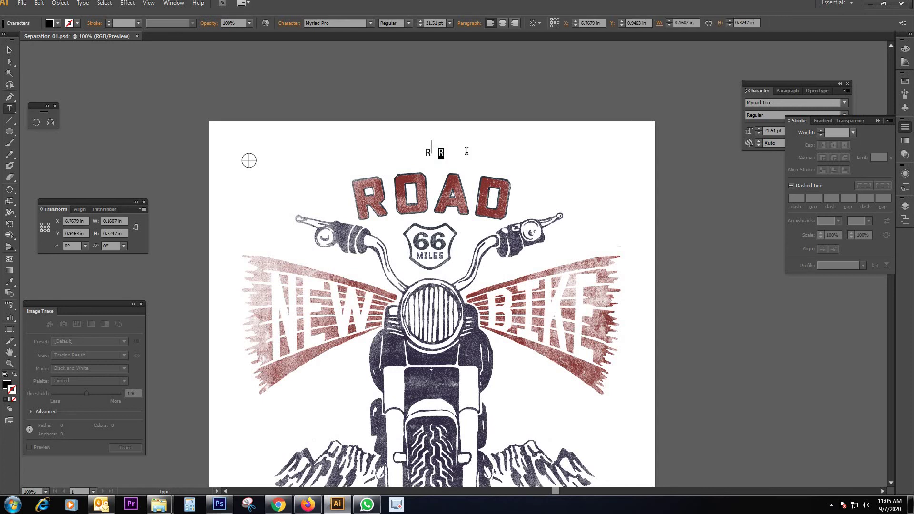
key(shift+Left)
text(TOP)
key(Escape)
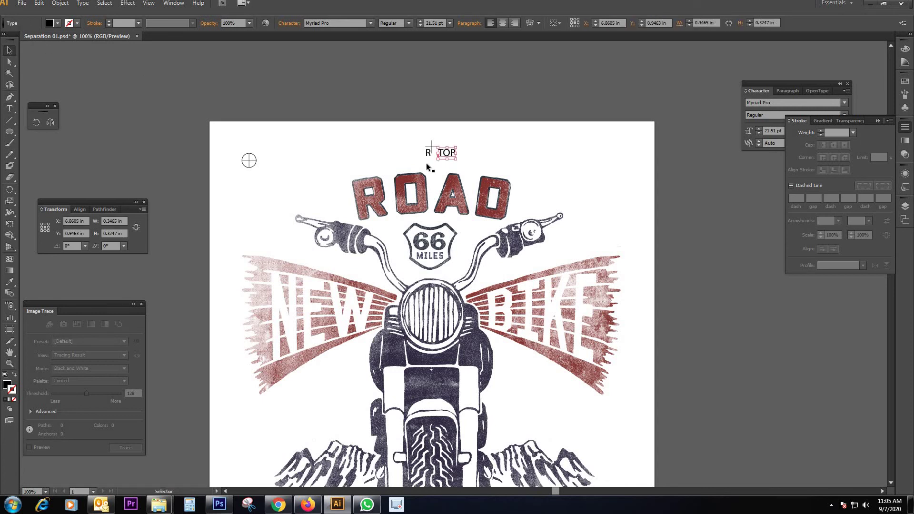
drag(444, 157, 441, 146)
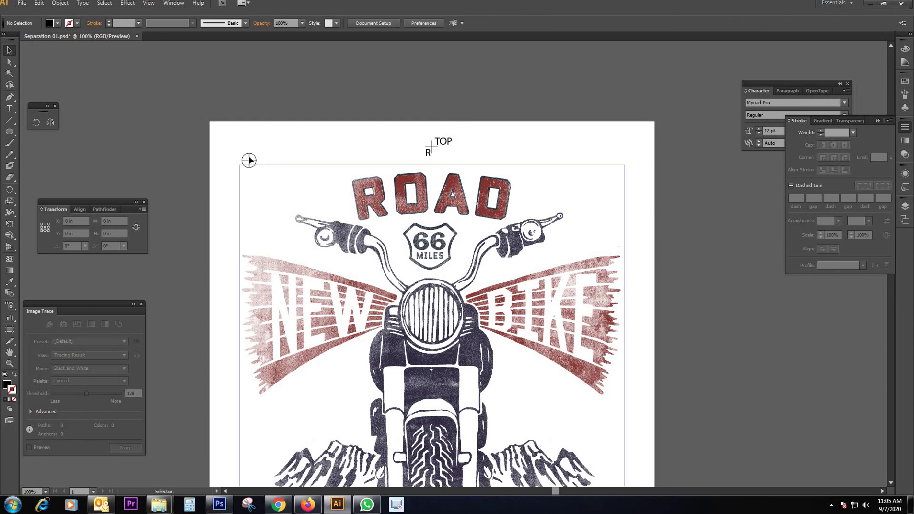
click(249, 159)
drag(226, 114, 263, 178)
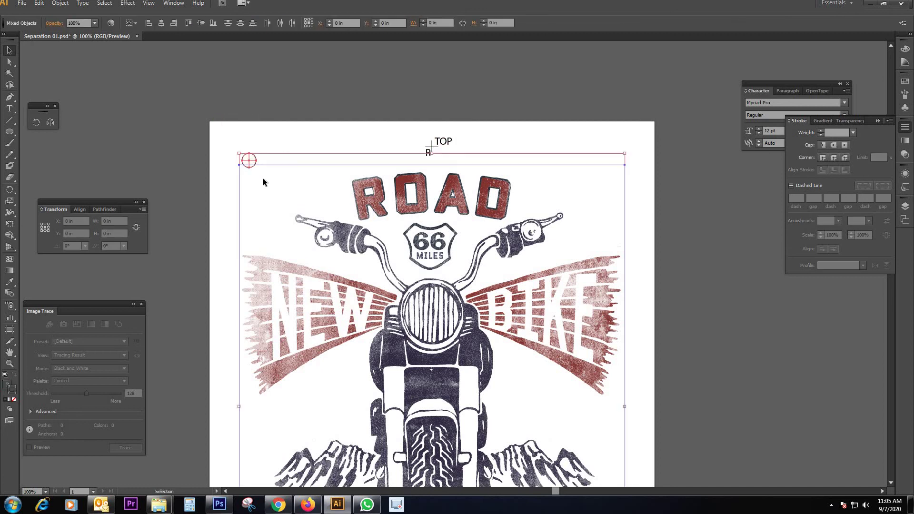
shift+click(263, 178)
shift+click(277, 171)
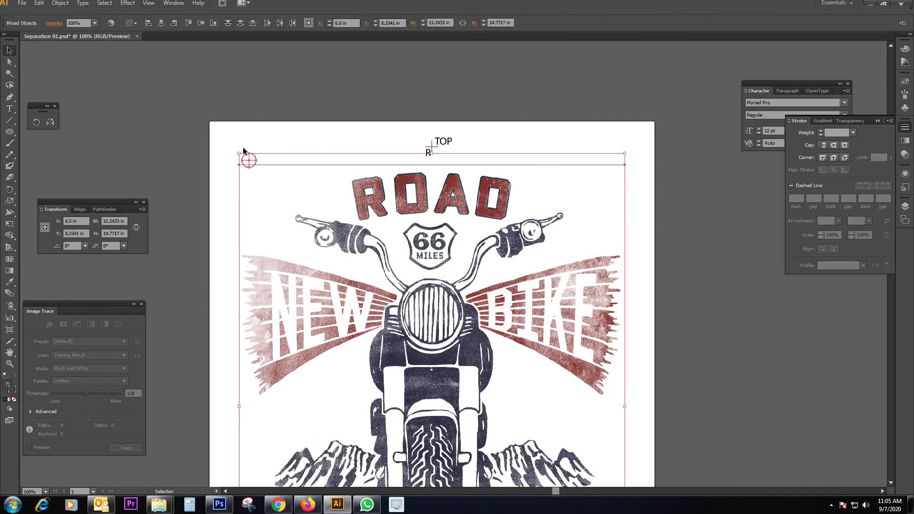
Raise the registration mark slightly and copy it horizontally to the artboard's upper-right corner
click(255, 160)
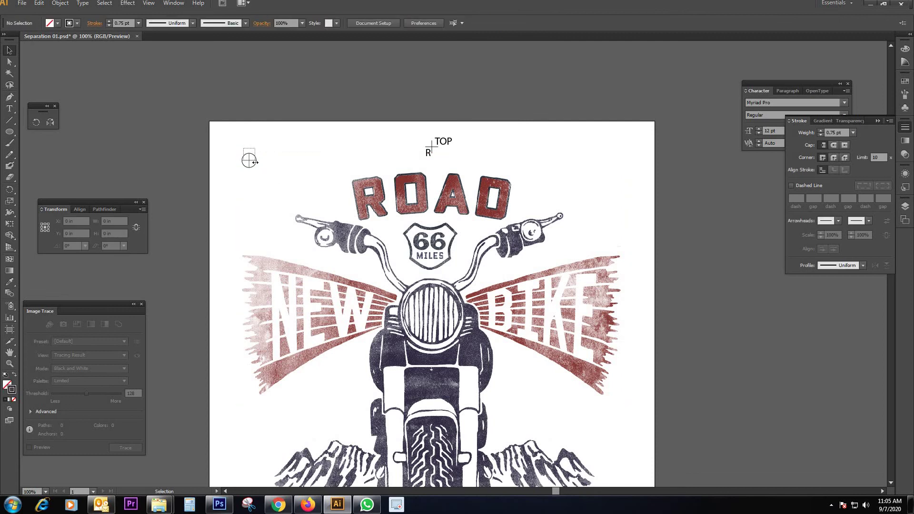
drag(255, 162, 580, 179)
Select both upper registration marks, copy them straight down to the artboard's lower corners level with the lower centre cross, and deselect
shift+click(258, 155)
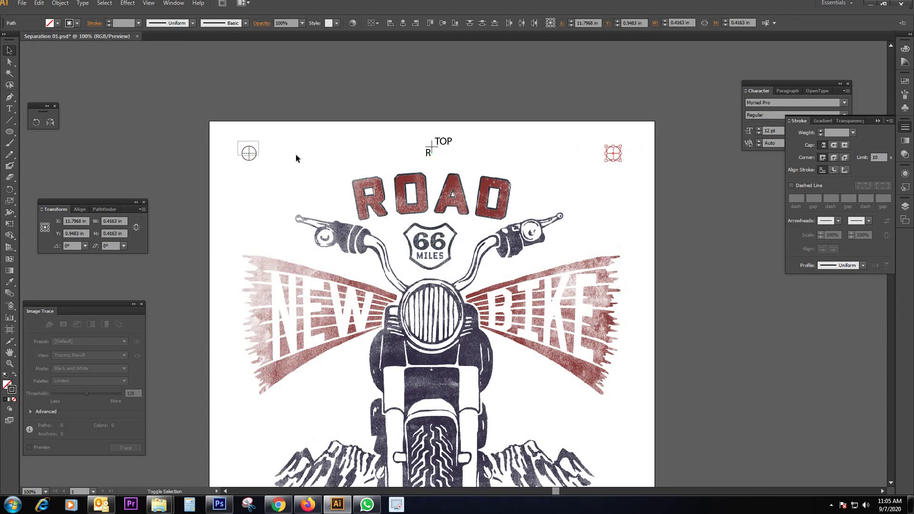
key(ctrl+minus)
key(ctrl+minus)
scroll(297, 155, down, 5)
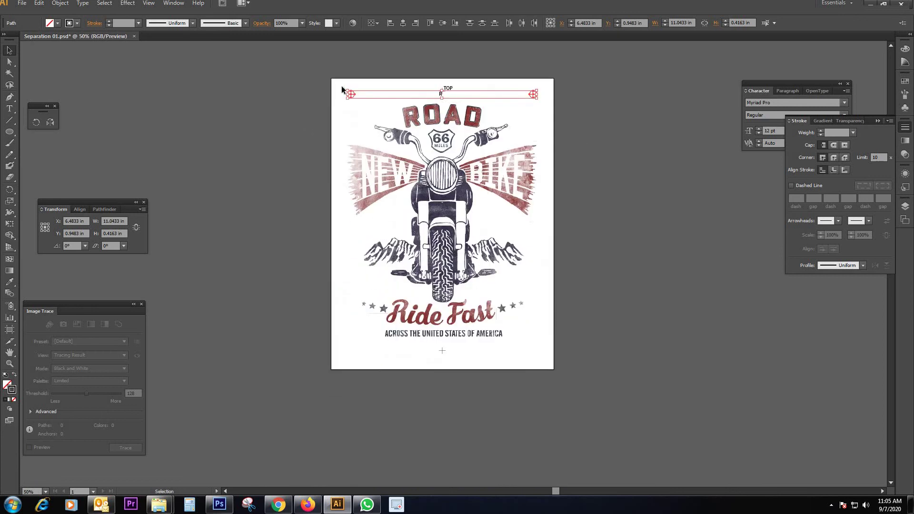
drag(353, 98, 354, 97)
drag(398, 308, 398, 351)
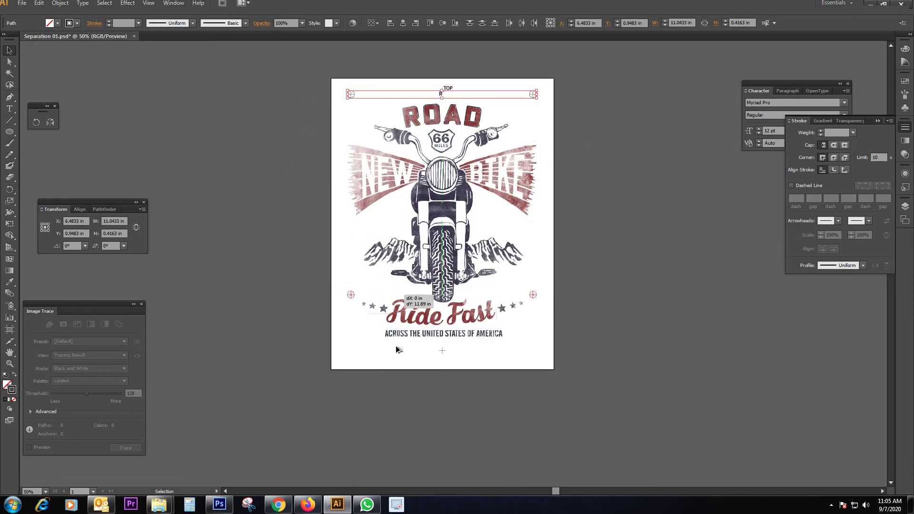
drag(550, 222, 543, 223)
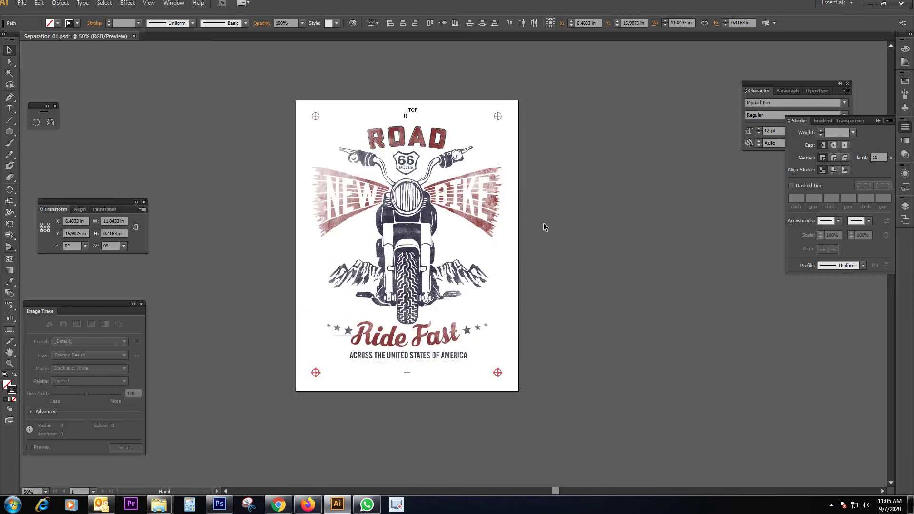
key(ctrl+plus)
click(543, 224)
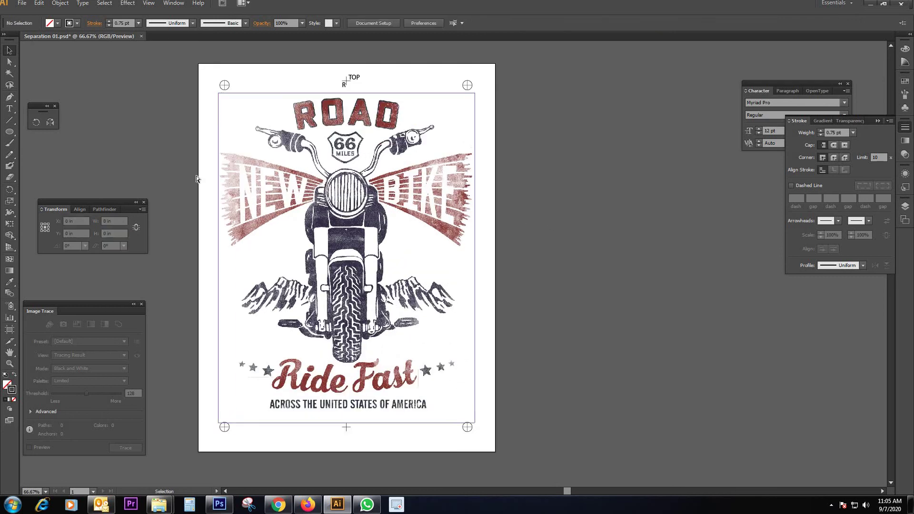
Save the artwork as "Separation 01" in Adobe Illustrator (*.AI) format in the Test folder, accepting the save options
key(ctrl+shift+s)
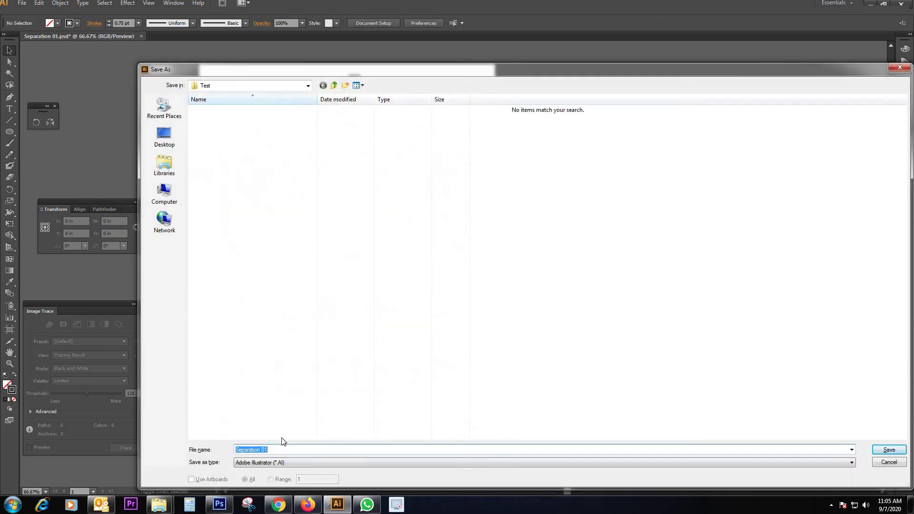
click(344, 461)
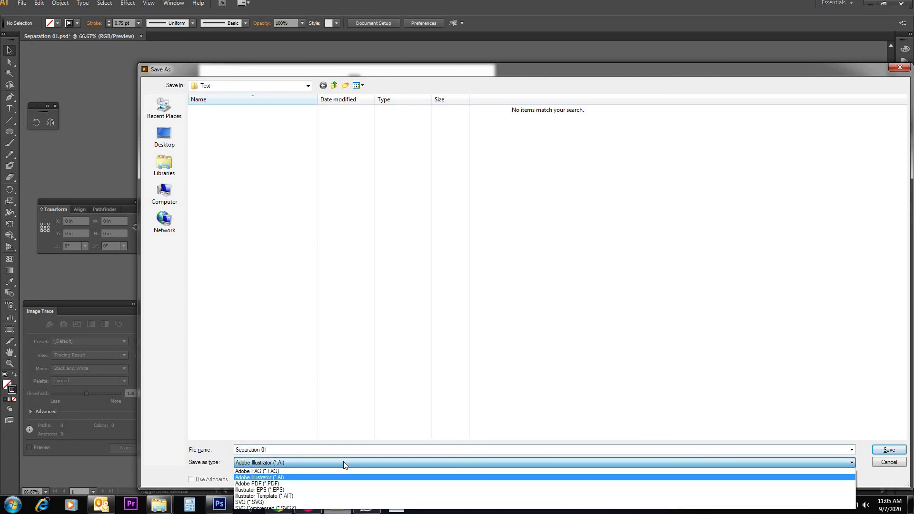
click(896, 453)
click(895, 452)
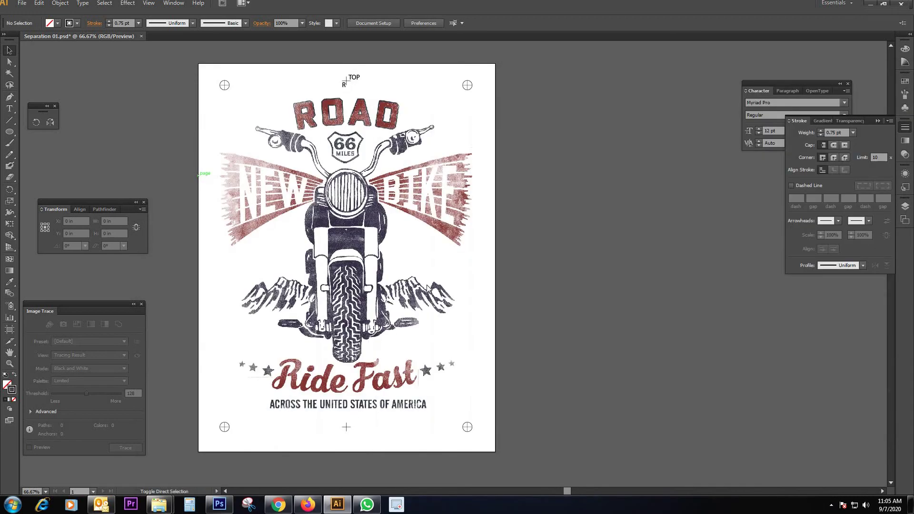
click(487, 388)
click(400, 505)
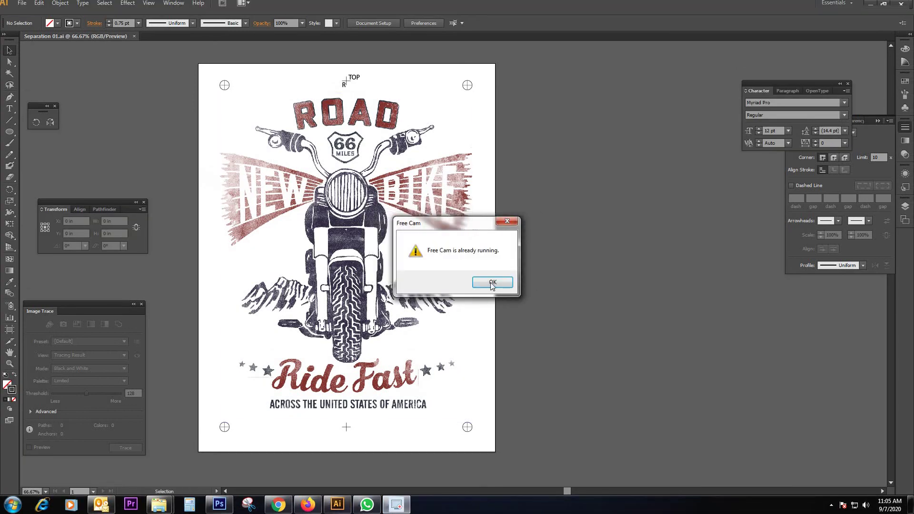
click(493, 283)
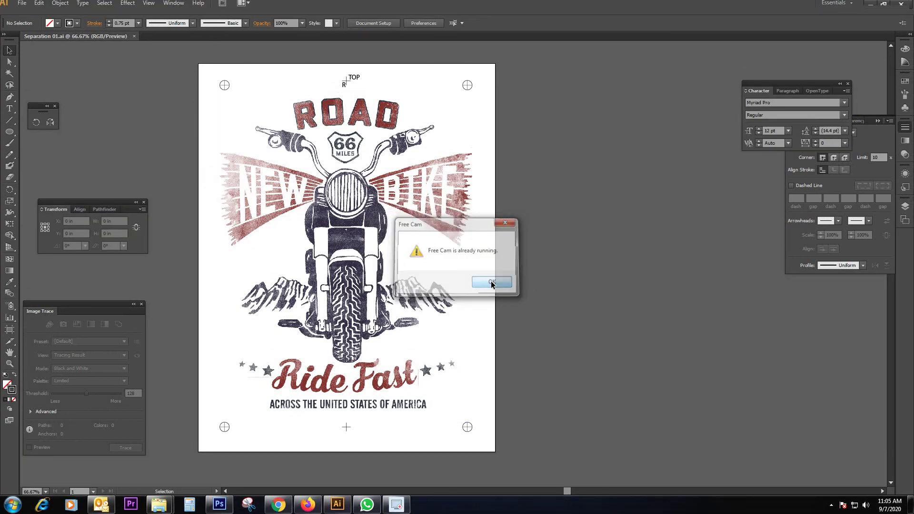
click(403, 506)
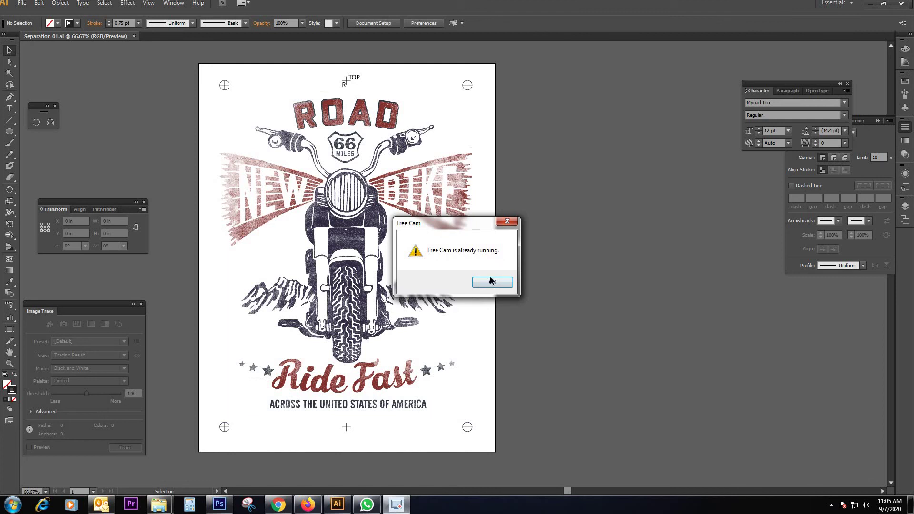
click(491, 281)
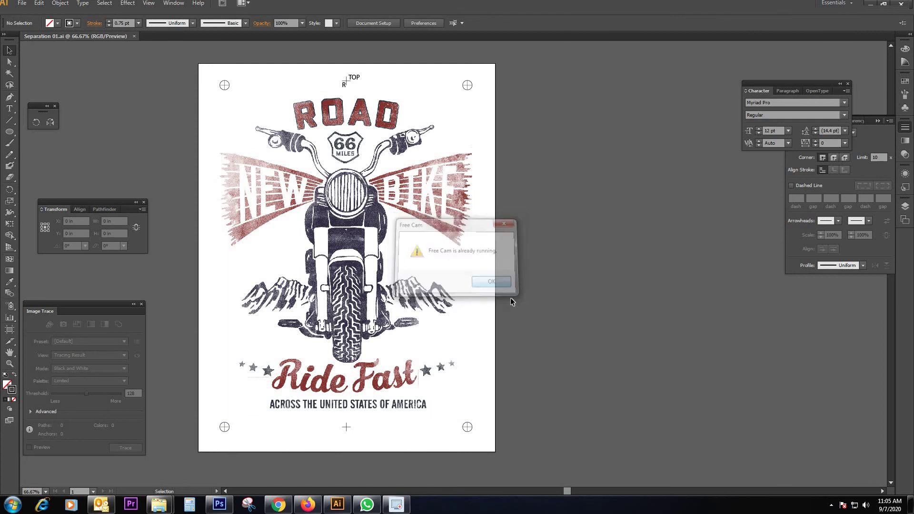
right_click(396, 506)
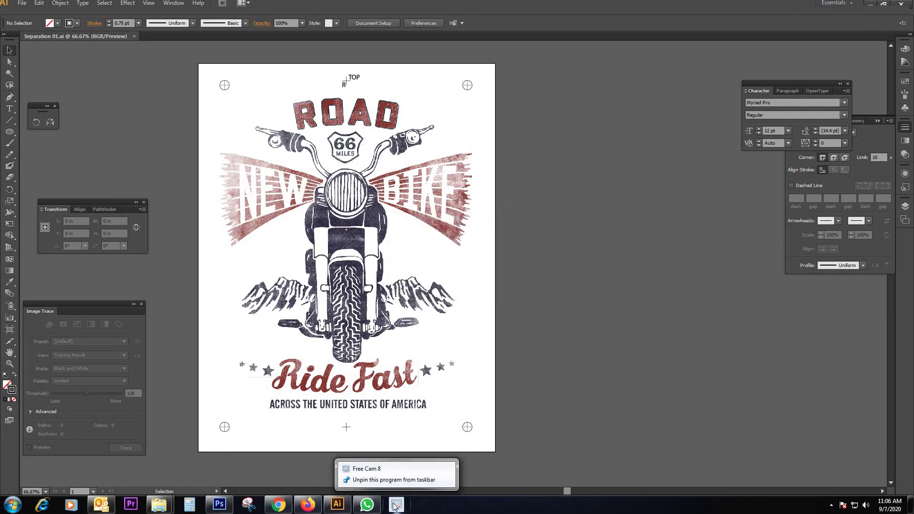
click(394, 505)
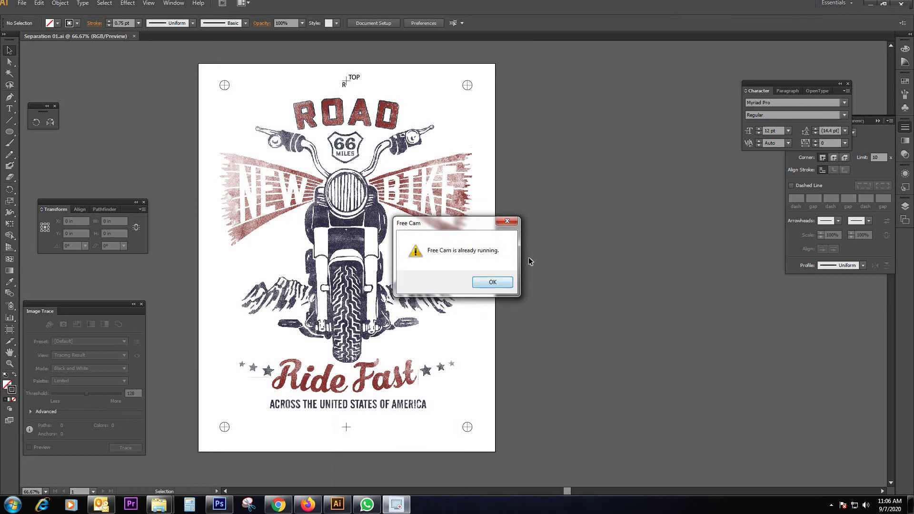
key(Return)
click(869, 5)
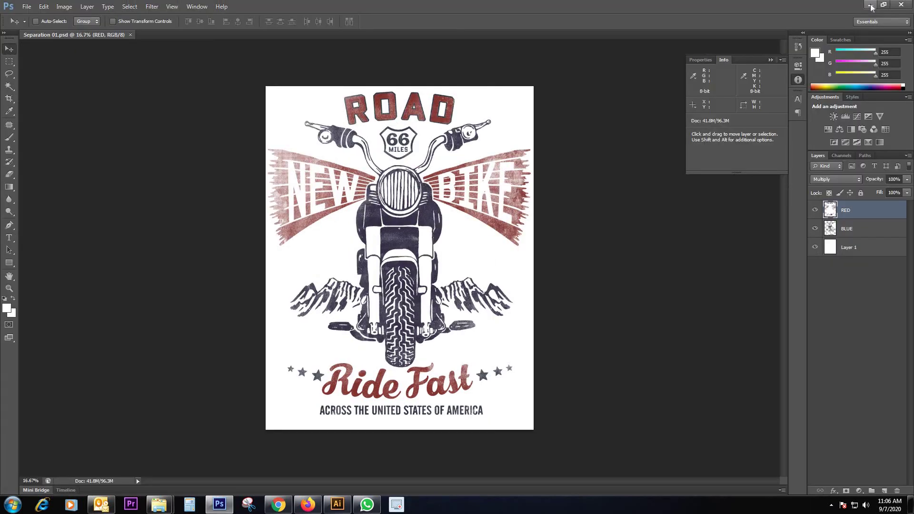
click(870, 6)
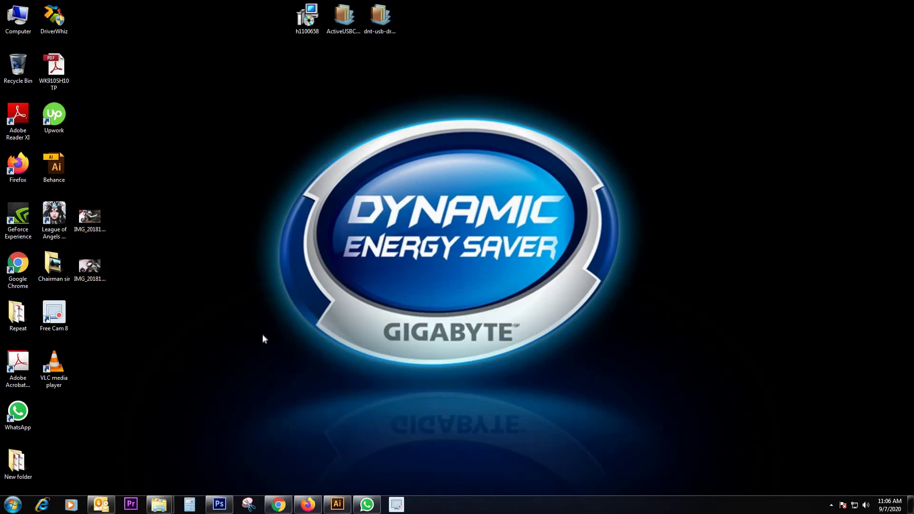
click(831, 506)
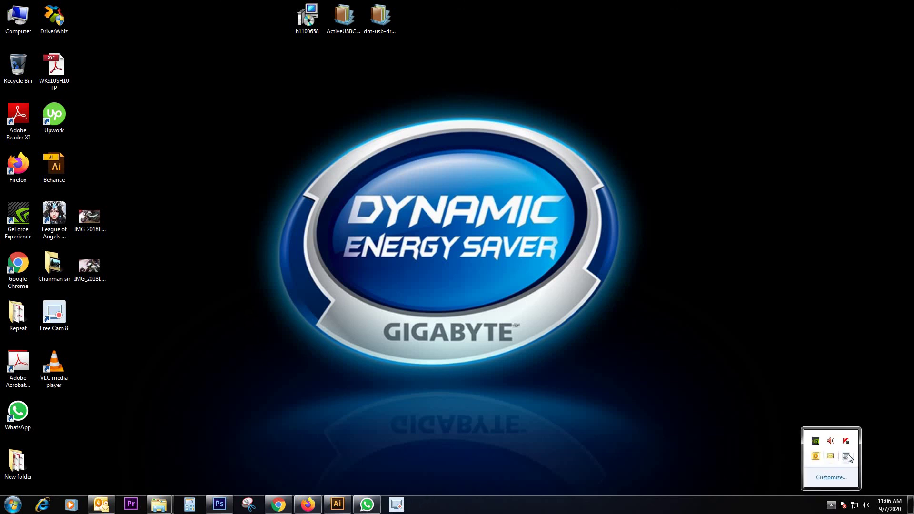